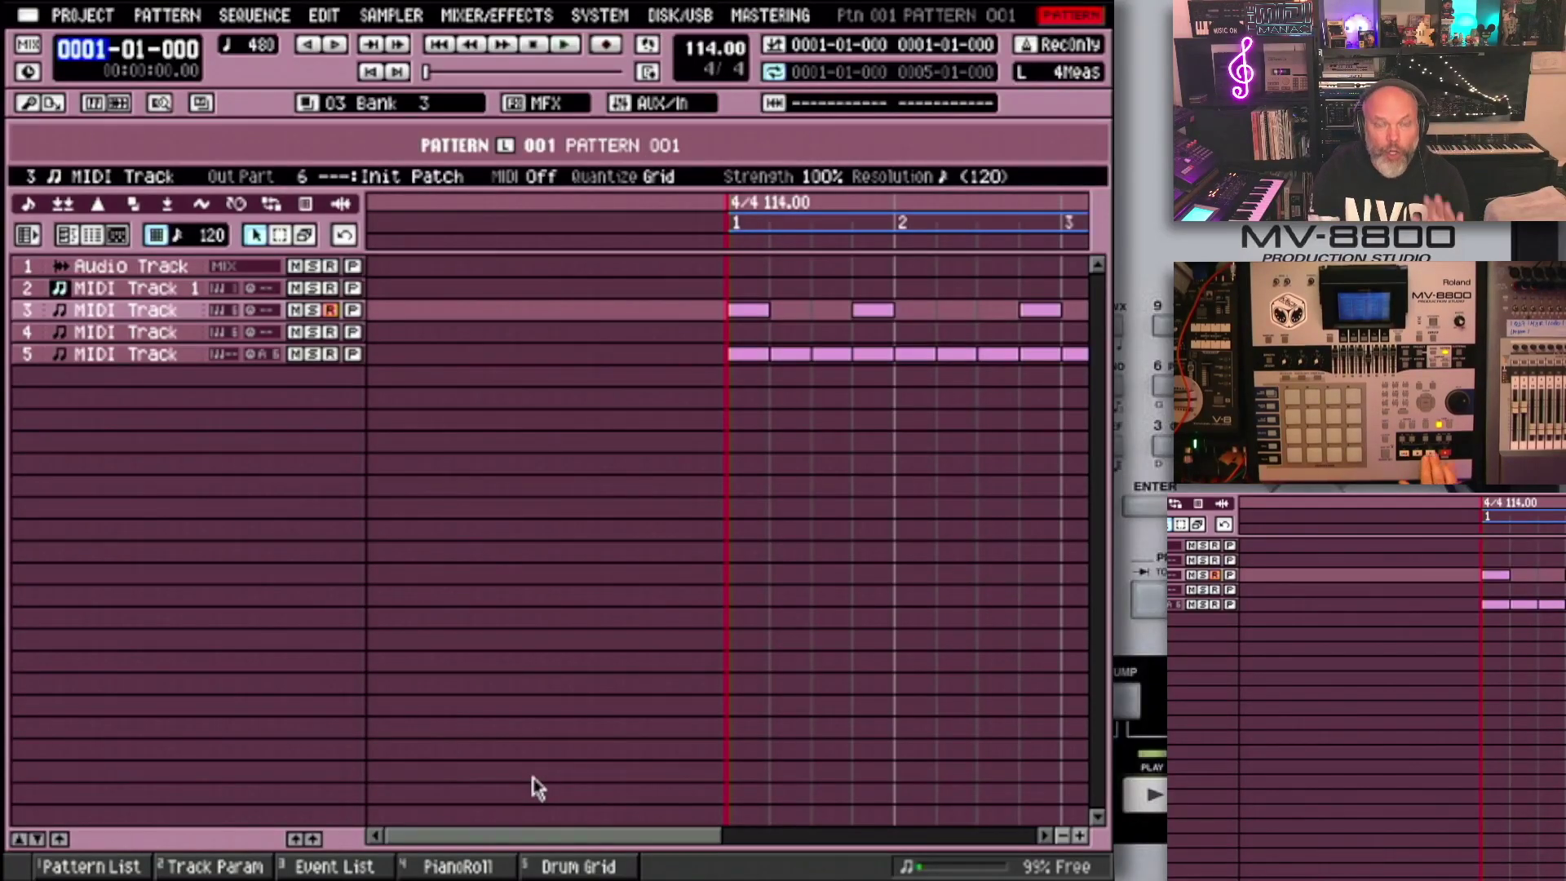
Step: Play back the current pattern with the space bar
key(space)
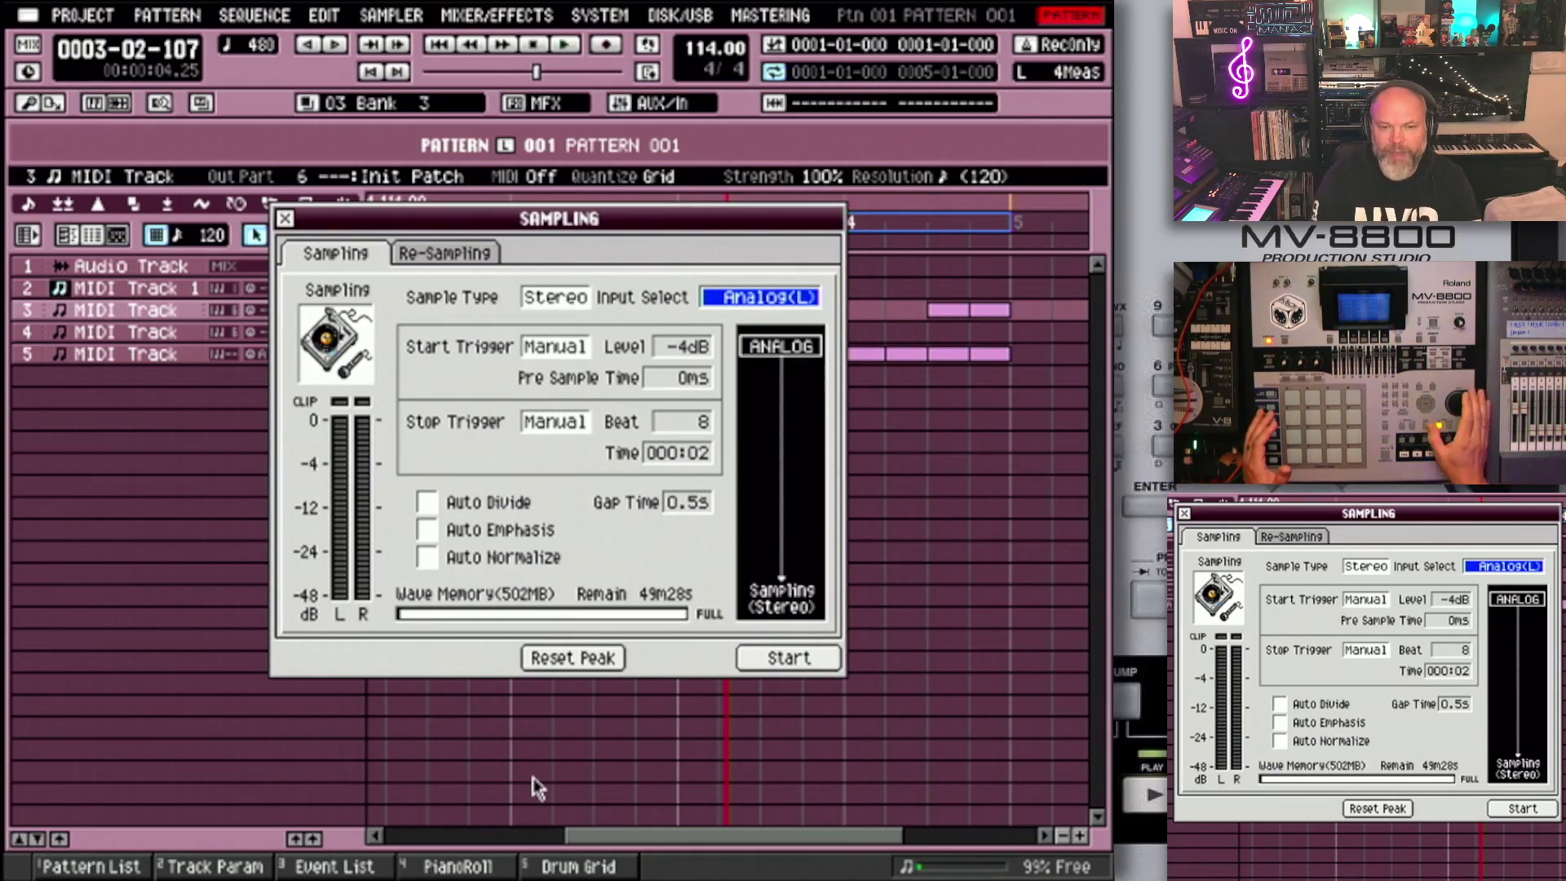
Step: Switch Input Select to Coaxial, then record and stop to capture stereo Sample 0004
key(Down)
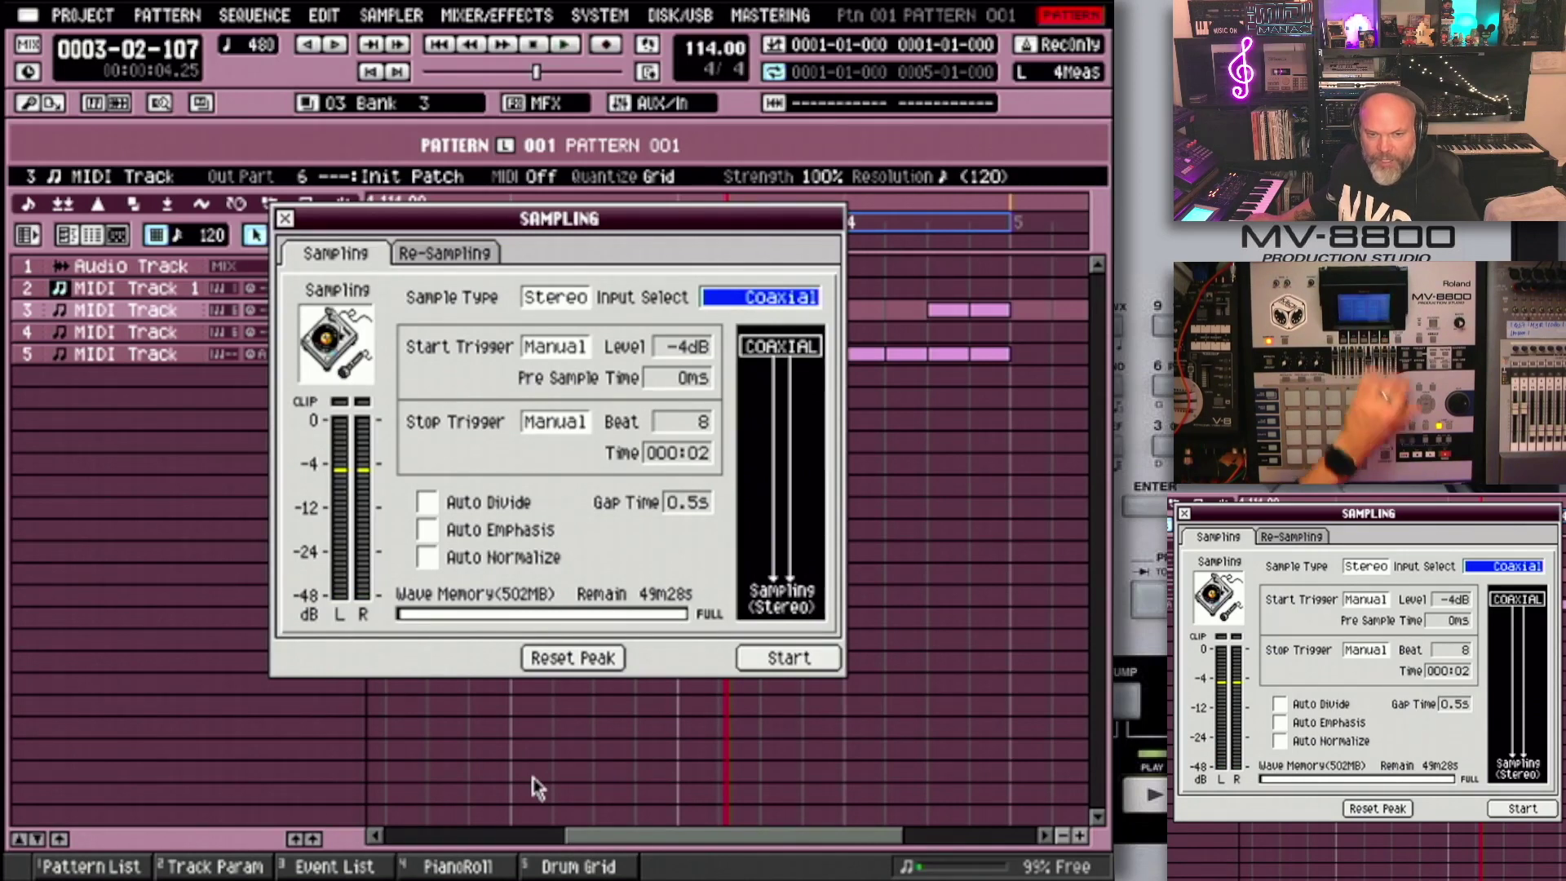
key(F6)
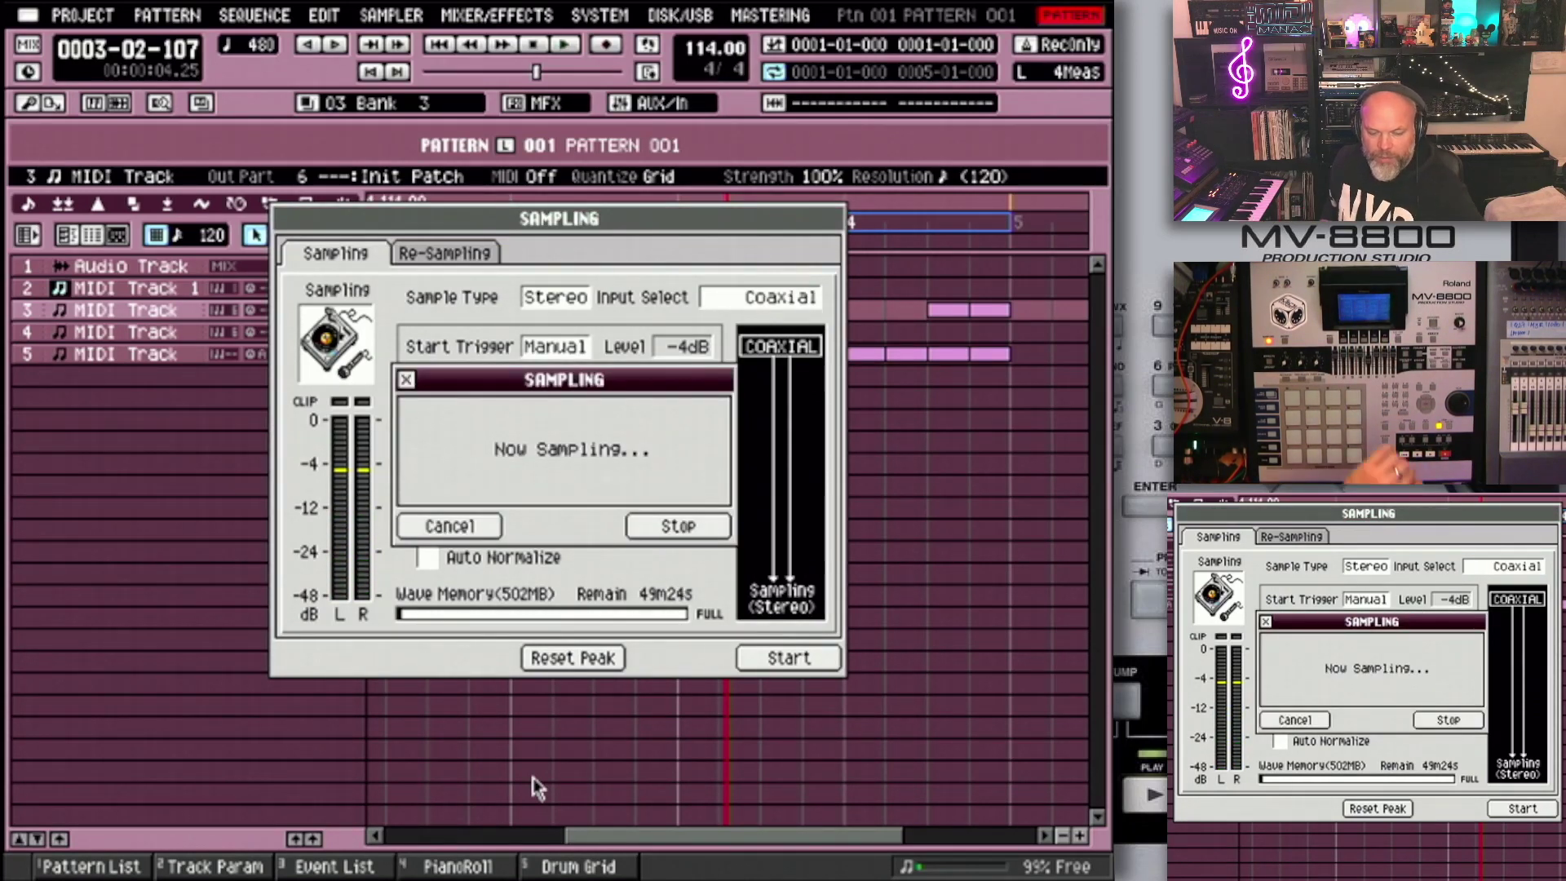
key(F5)
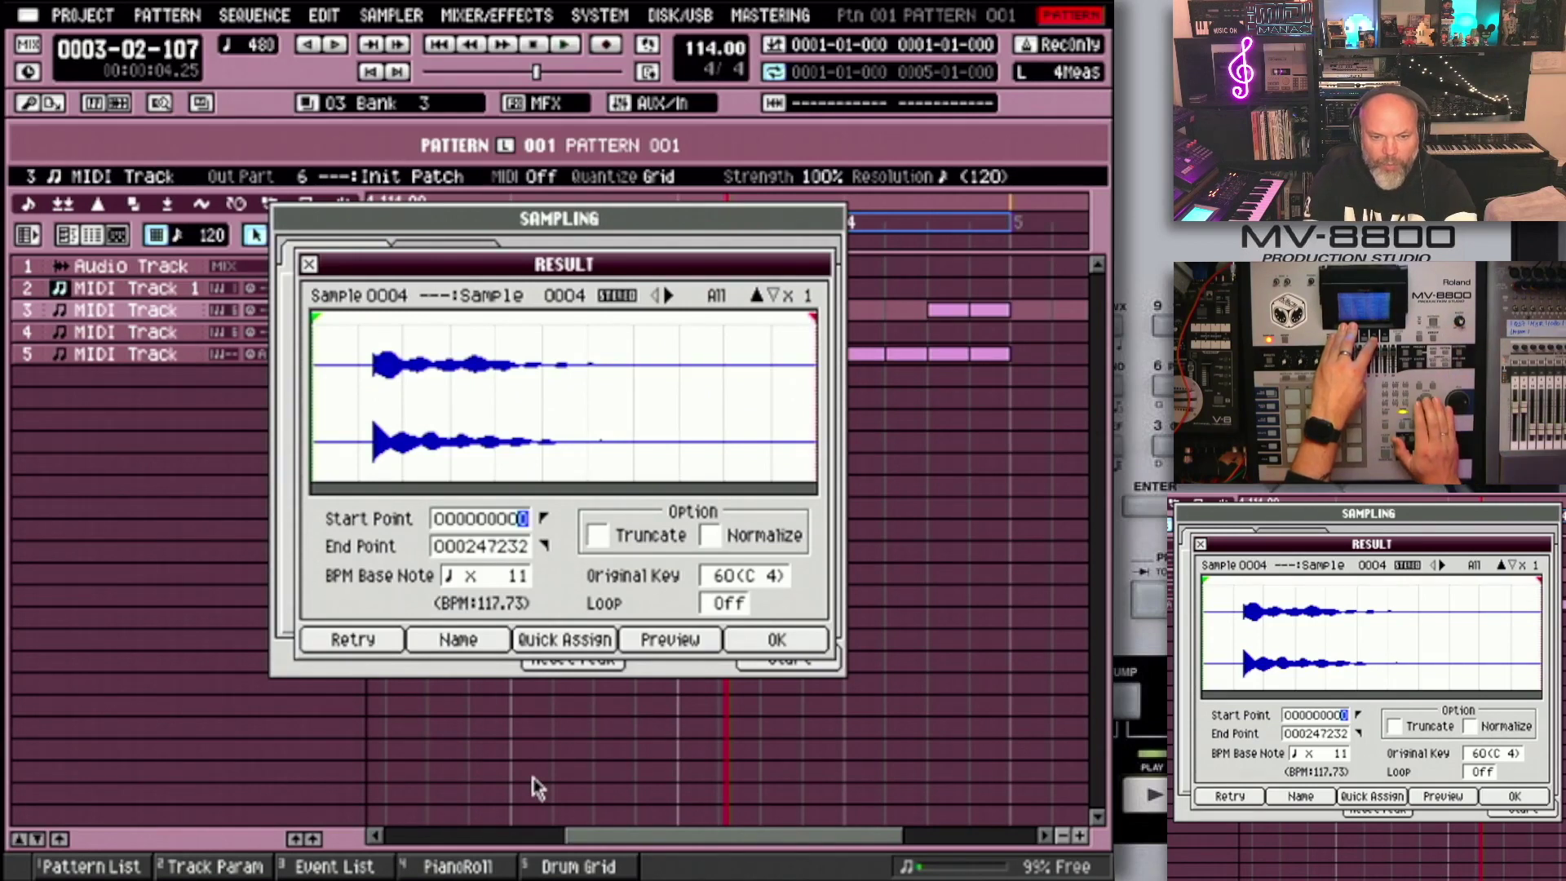
Step: Move Sample 0004's start point to 000030000
key(Left)
key(Left)
key(Left)
key(Left)
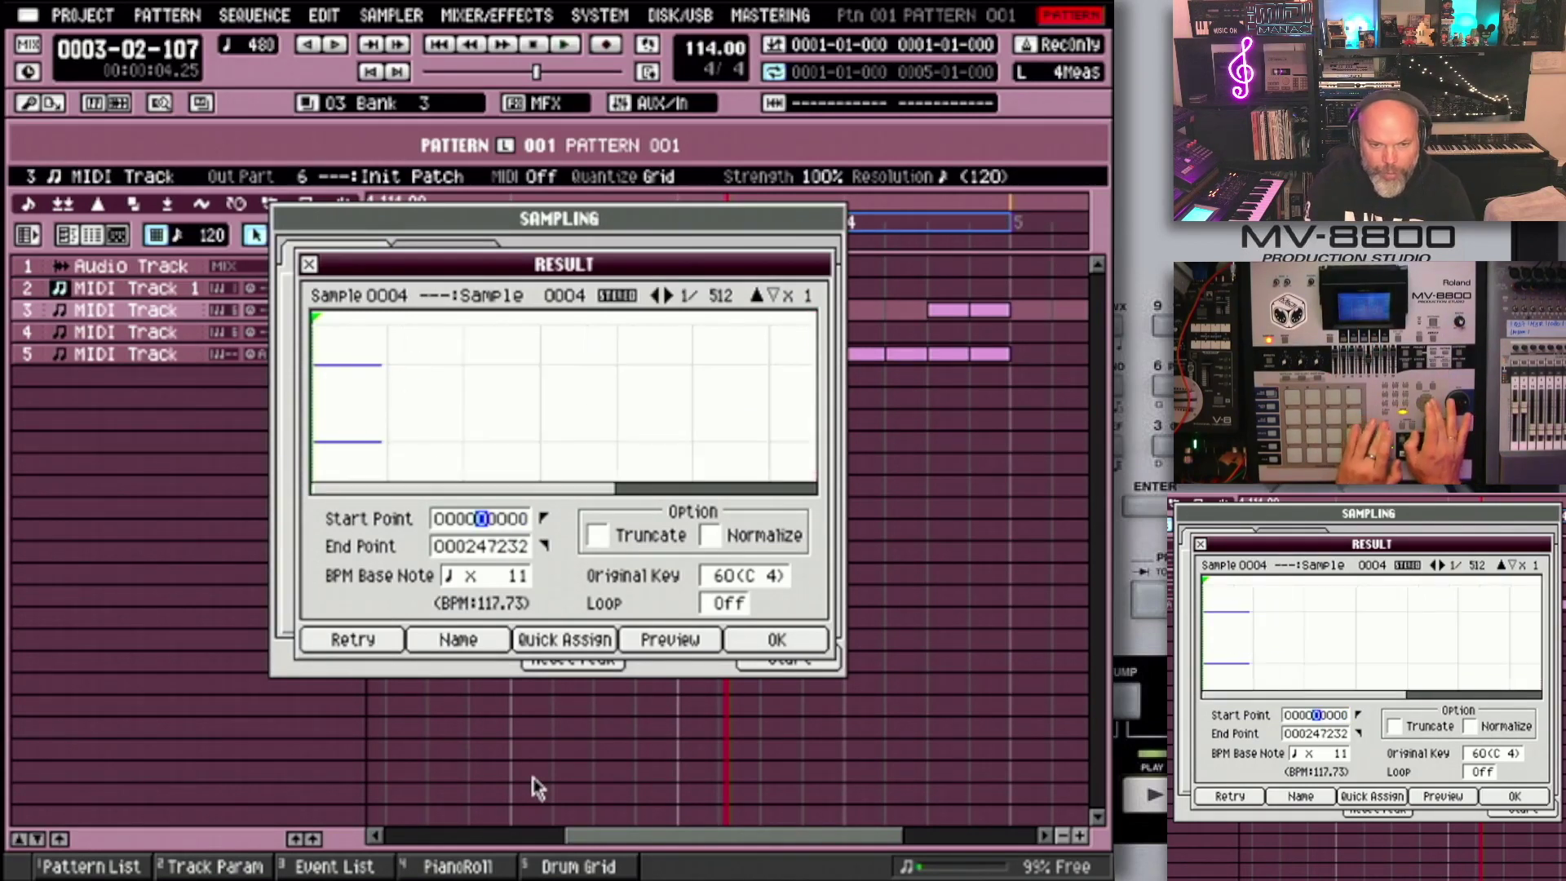
key(shift+Right)
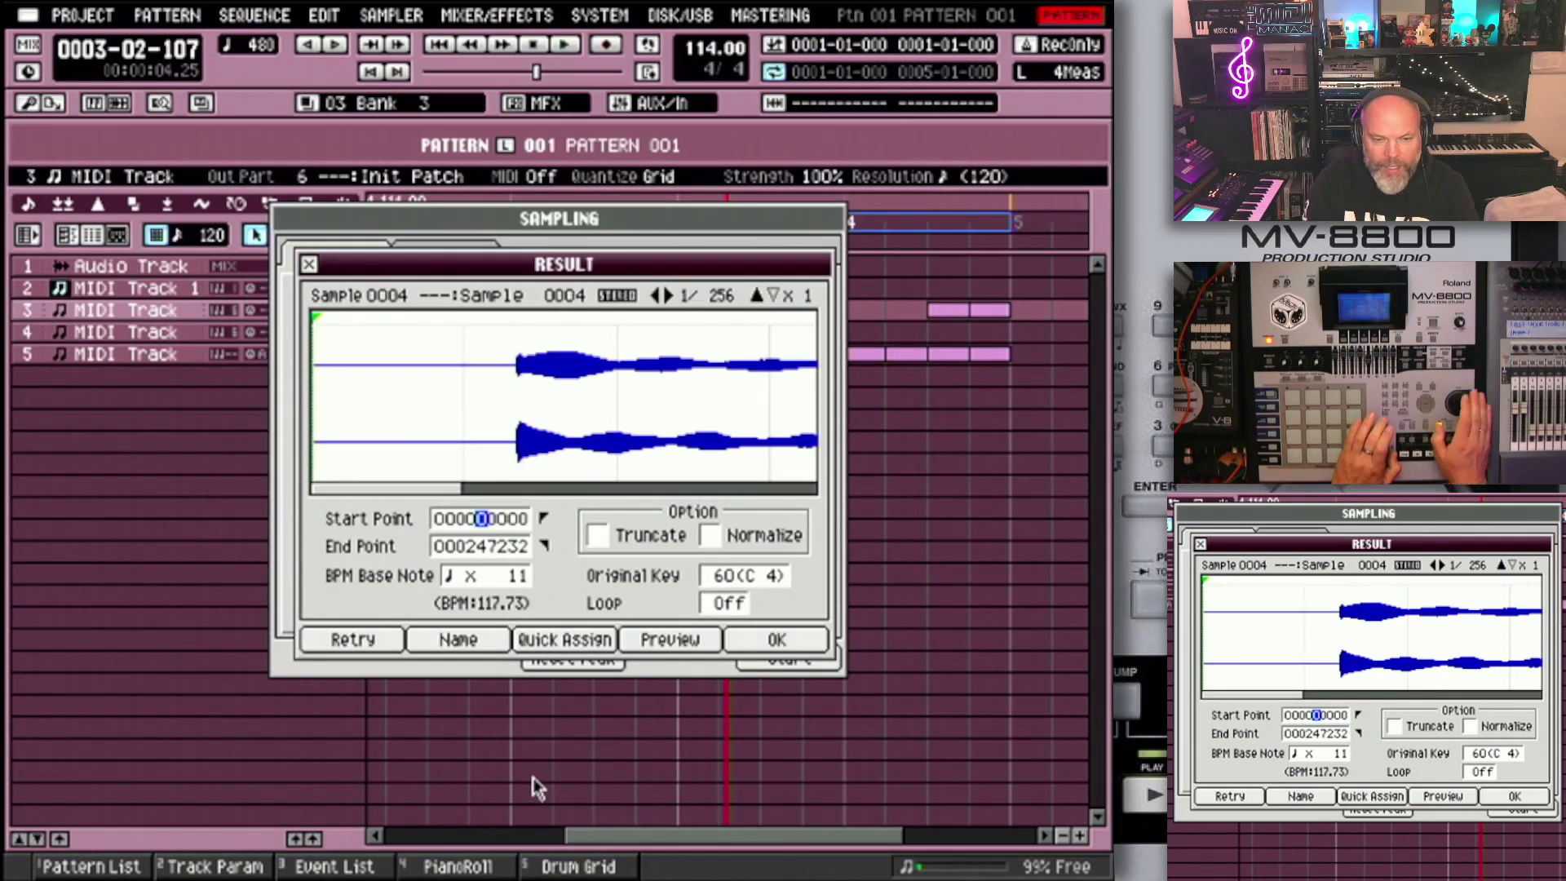
key(Up)
key(Up)
key(Up)
key(Up)
key(Up)
key(Up)
key(Up)
key(Up)
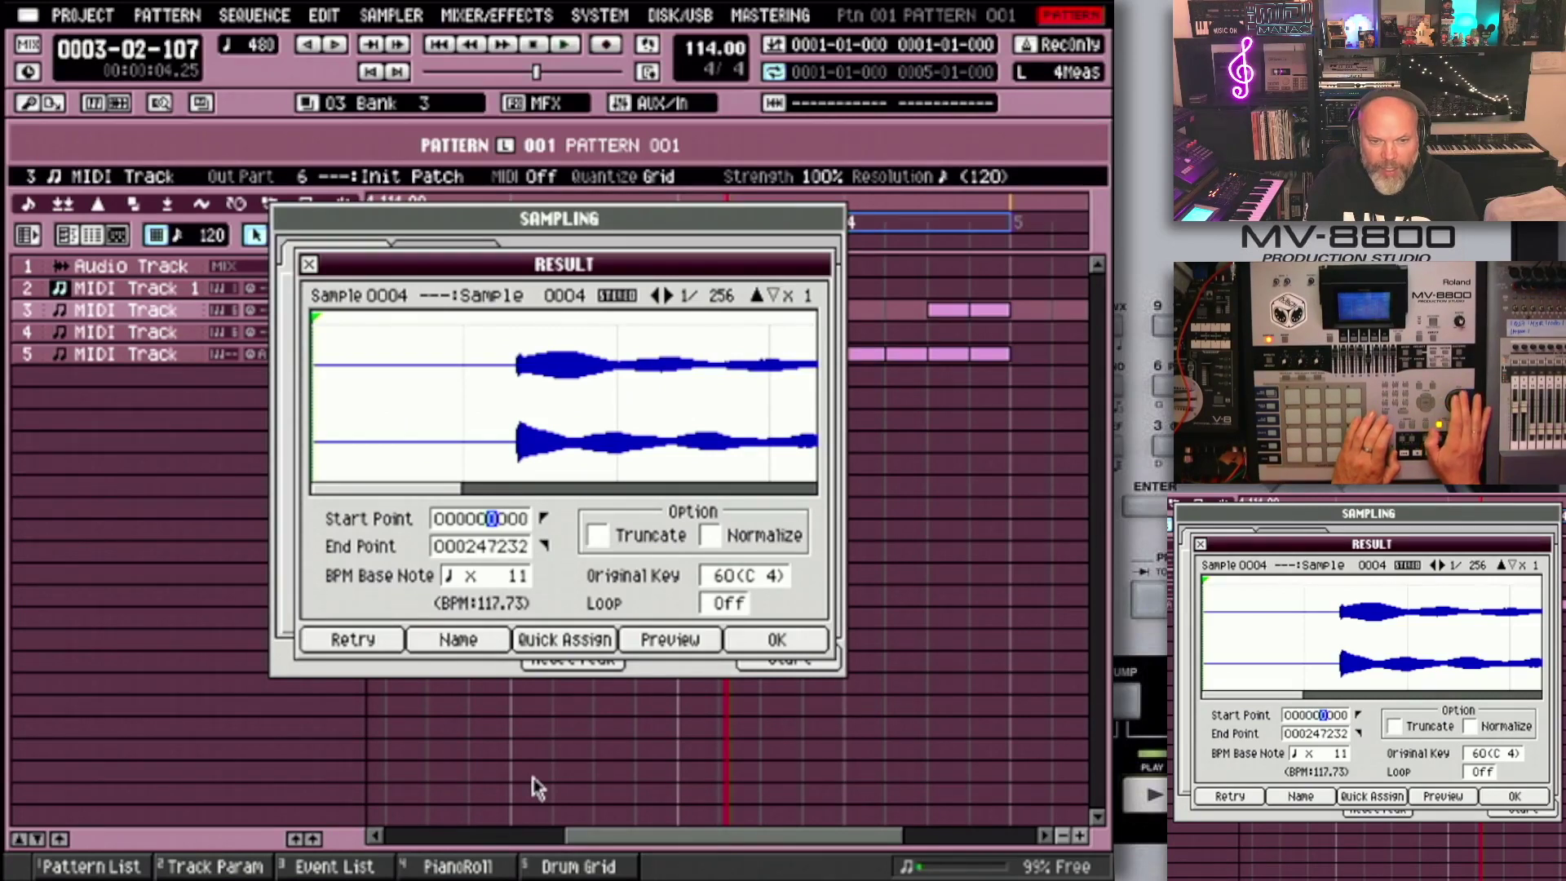
key(Up)
key(Up)
key(Up)
key(Up)
key(Up)
key(Up)
key(Up)
key(Up)
key(Up)
key(Up)
key(Up)
key(Up)
key(Up)
key(Up)
key(Up)
key(Up)
key(Up)
key(Up)
key(Up)
key(Up)
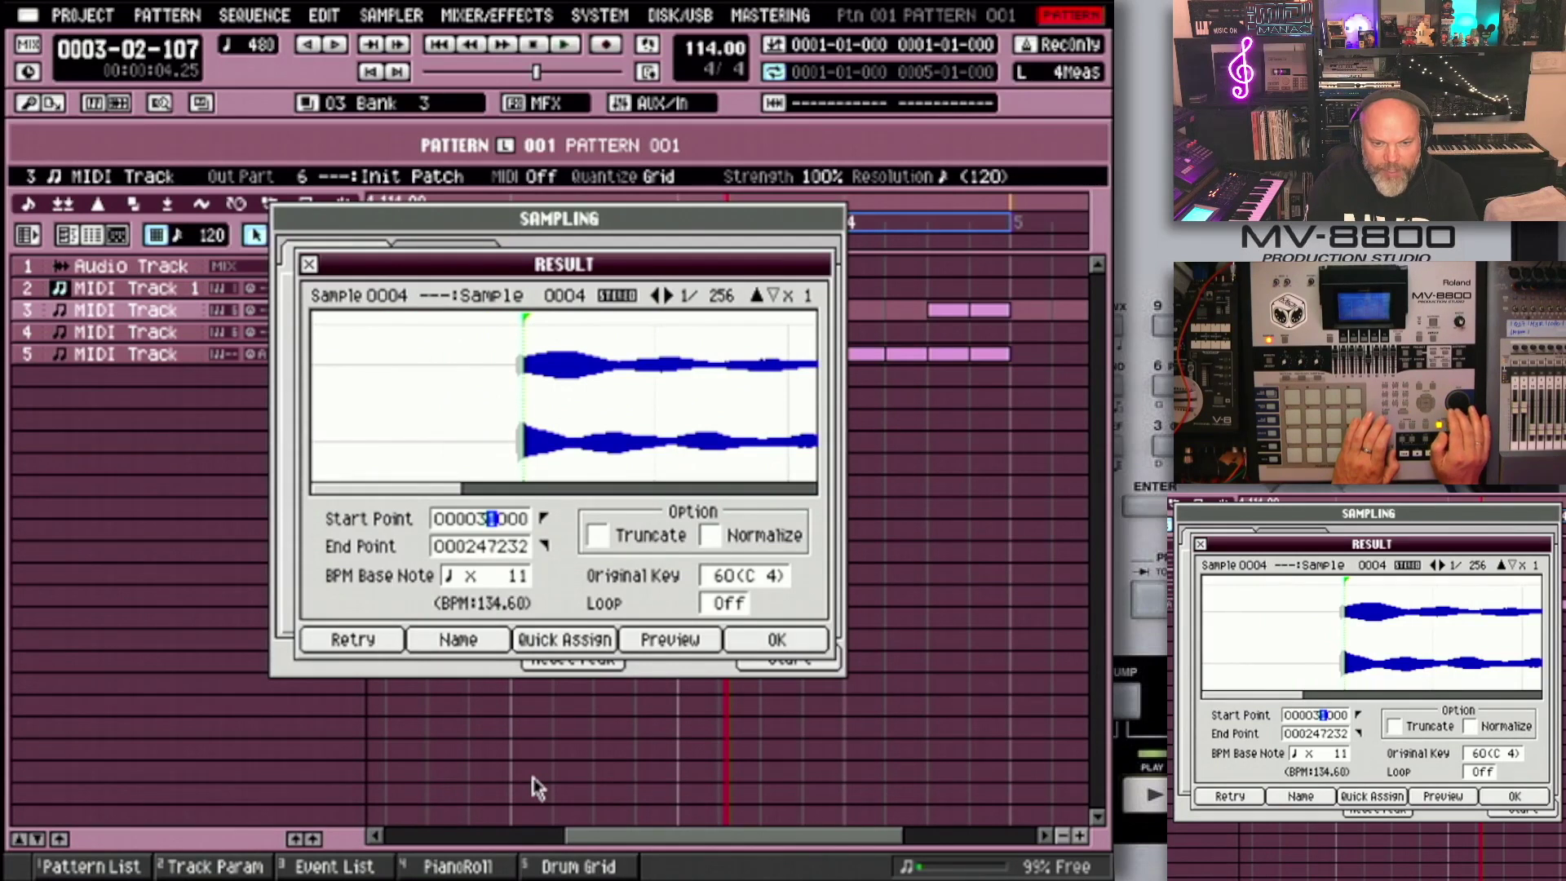
key(Down)
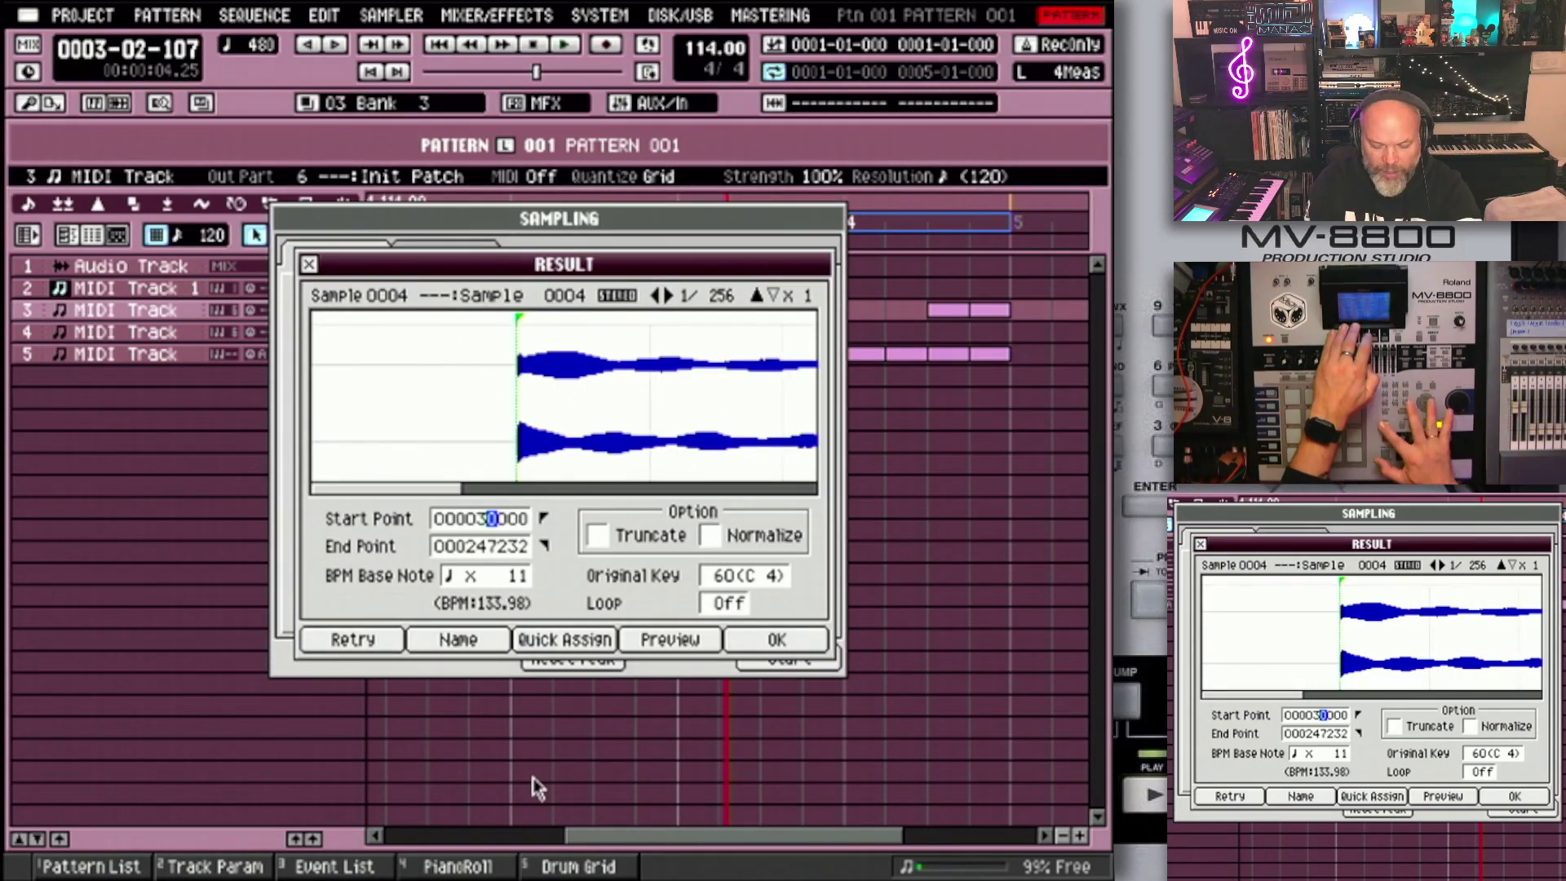
key(Right)
key(Right)
key(Right)
key(Right)
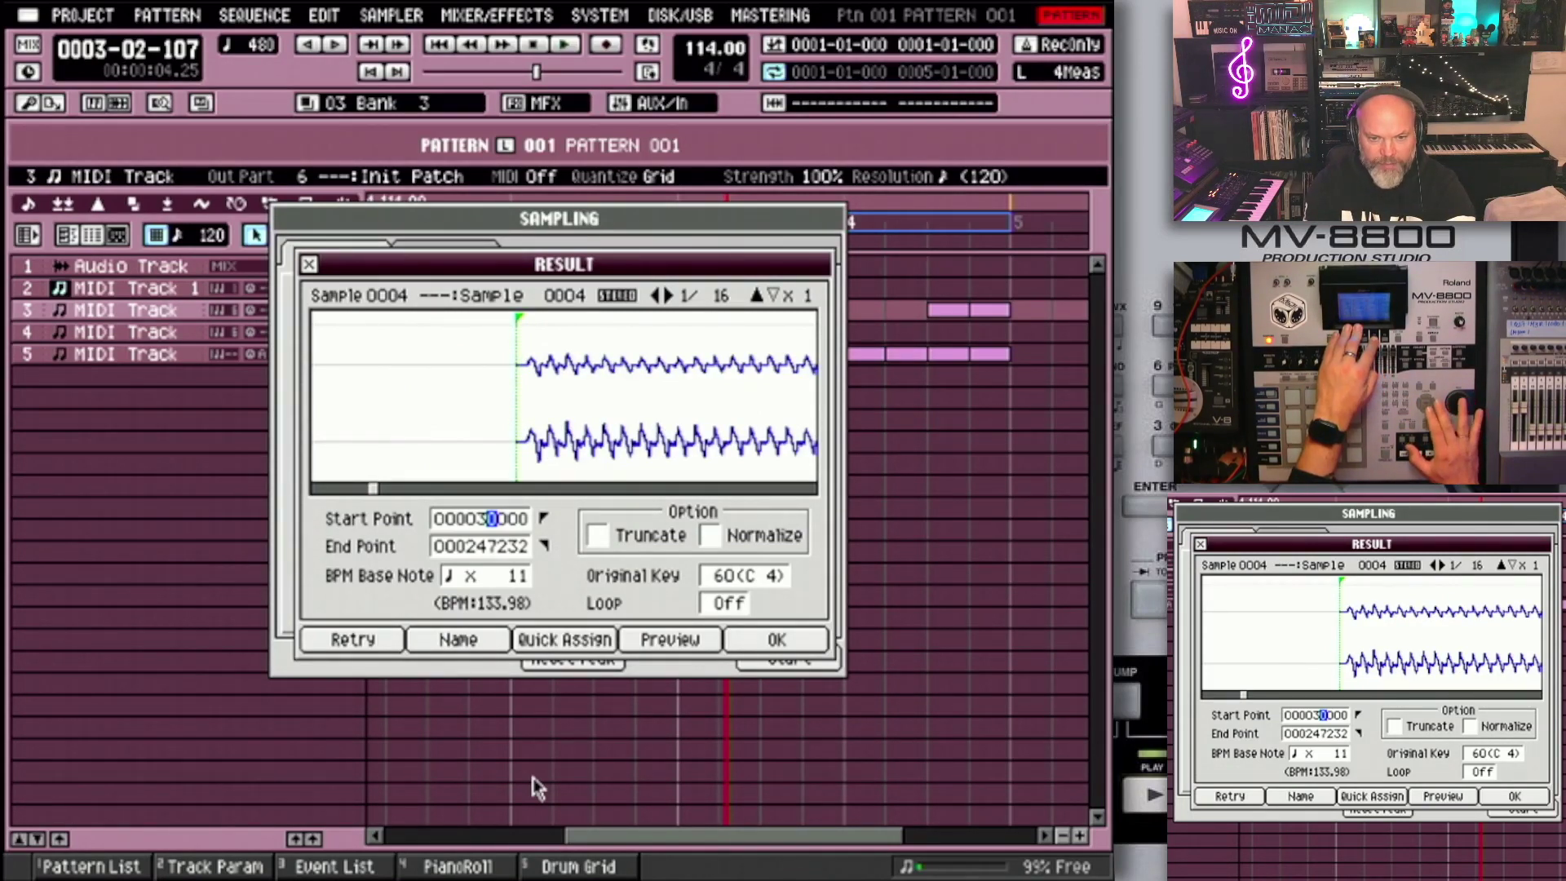
Step: Turn on Truncate and Normalize, then bring up the Quick Assign choices
key(Down)
key(Right)
key(Right)
key(Right)
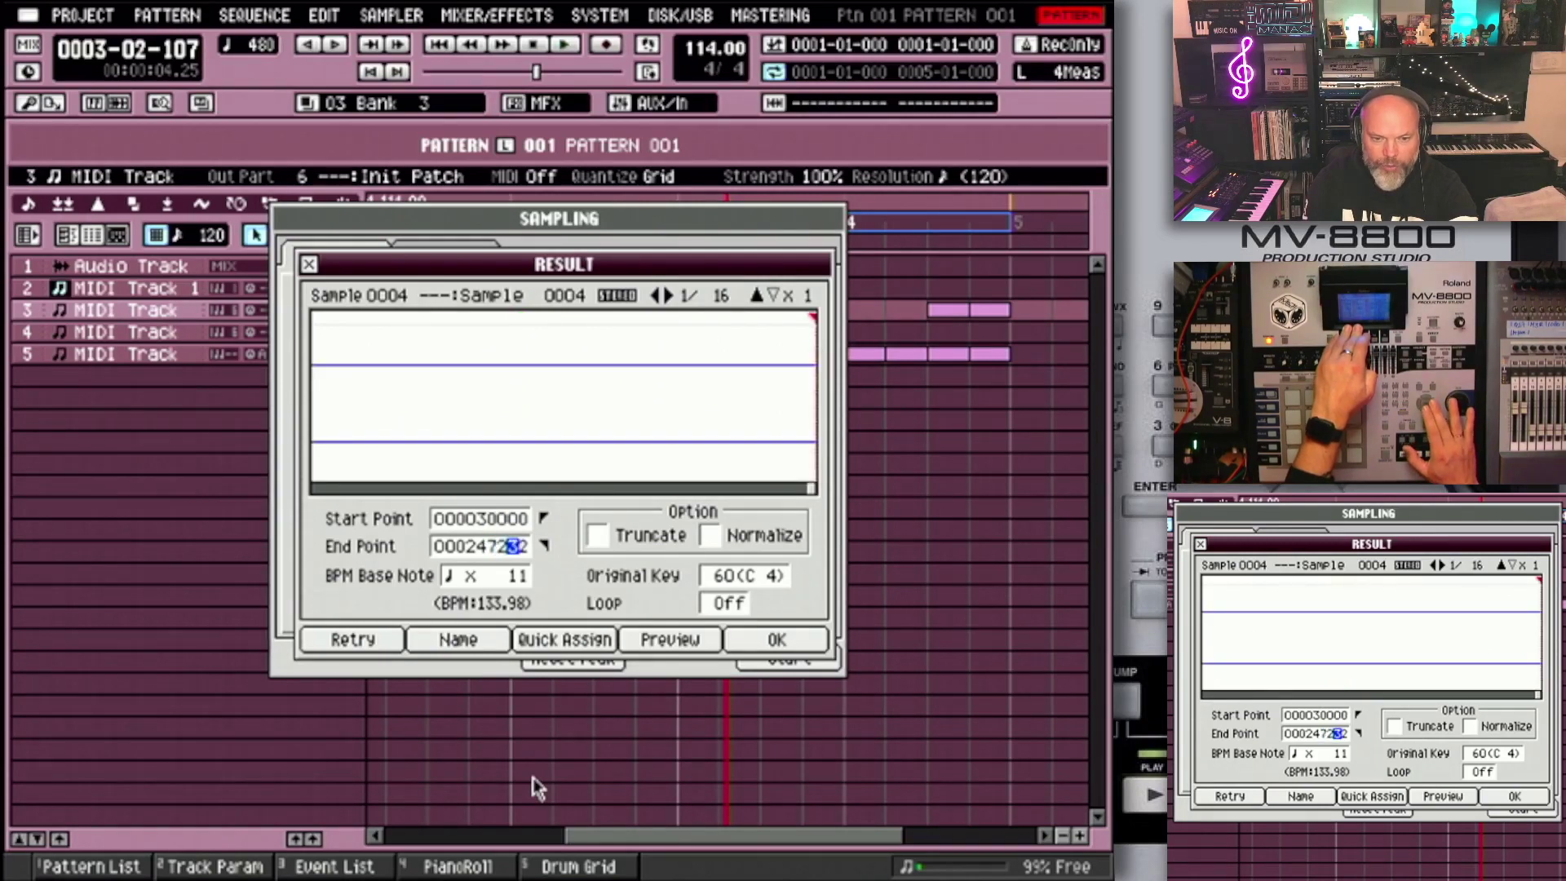
key(Right)
key(Return)
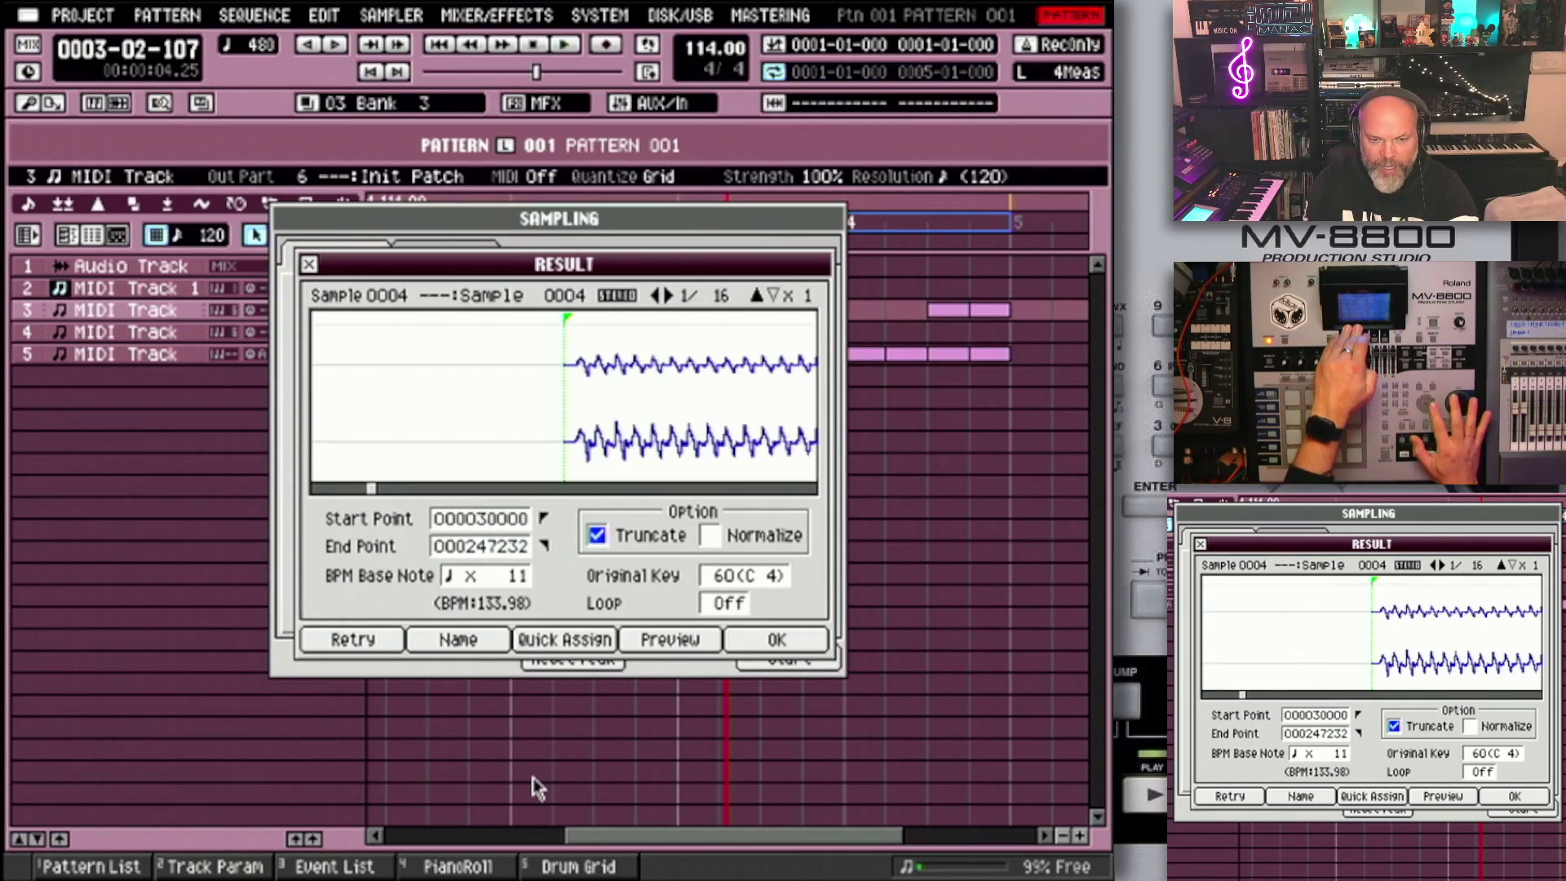
key(Right)
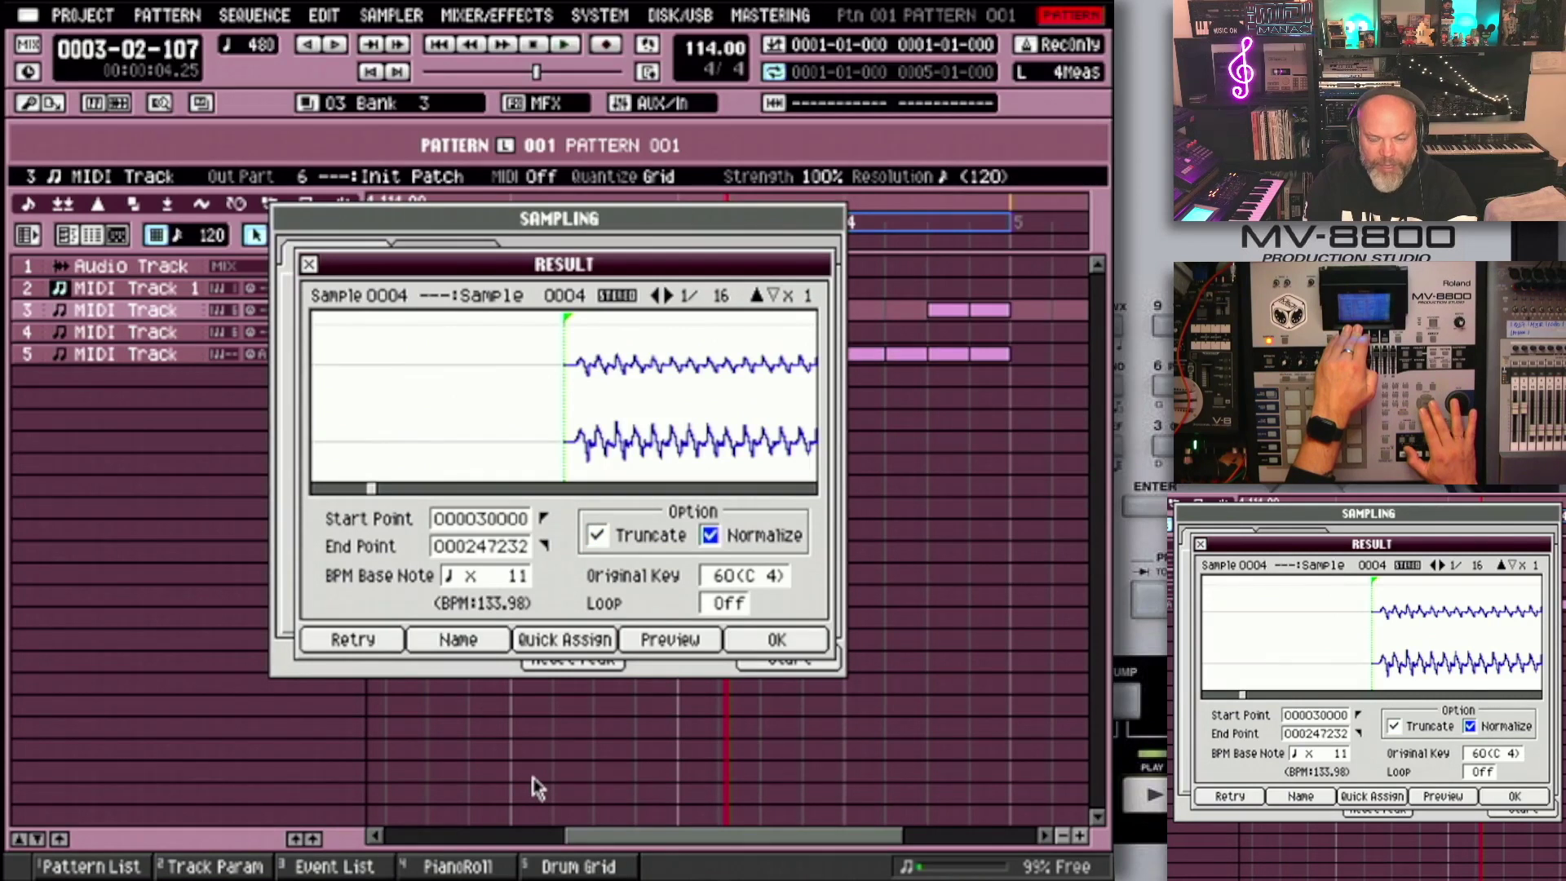
key(Down)
key(Down)
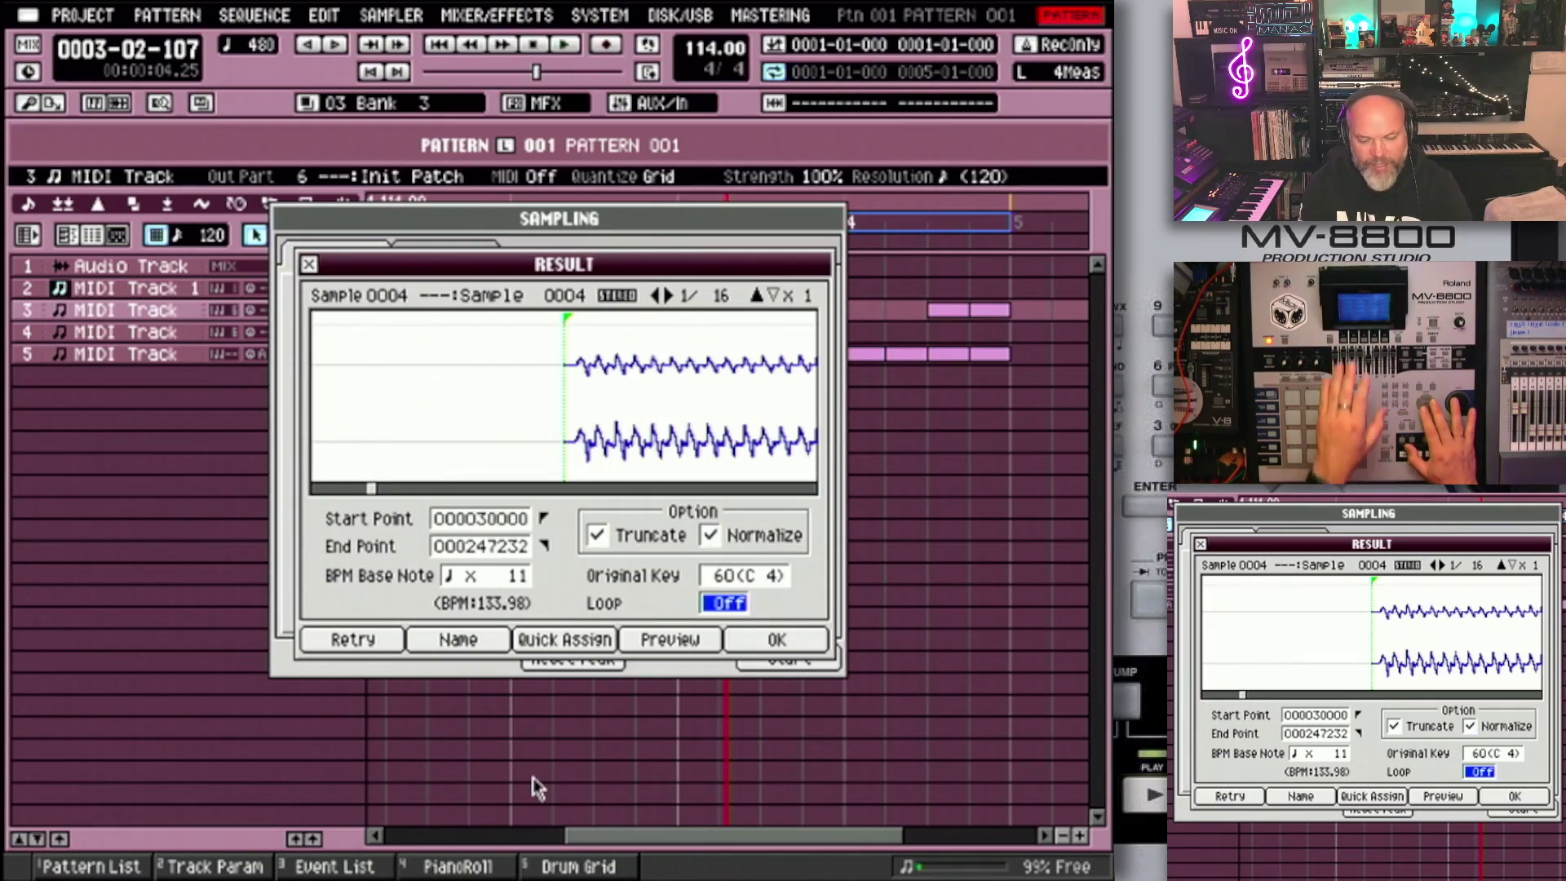
key(F3)
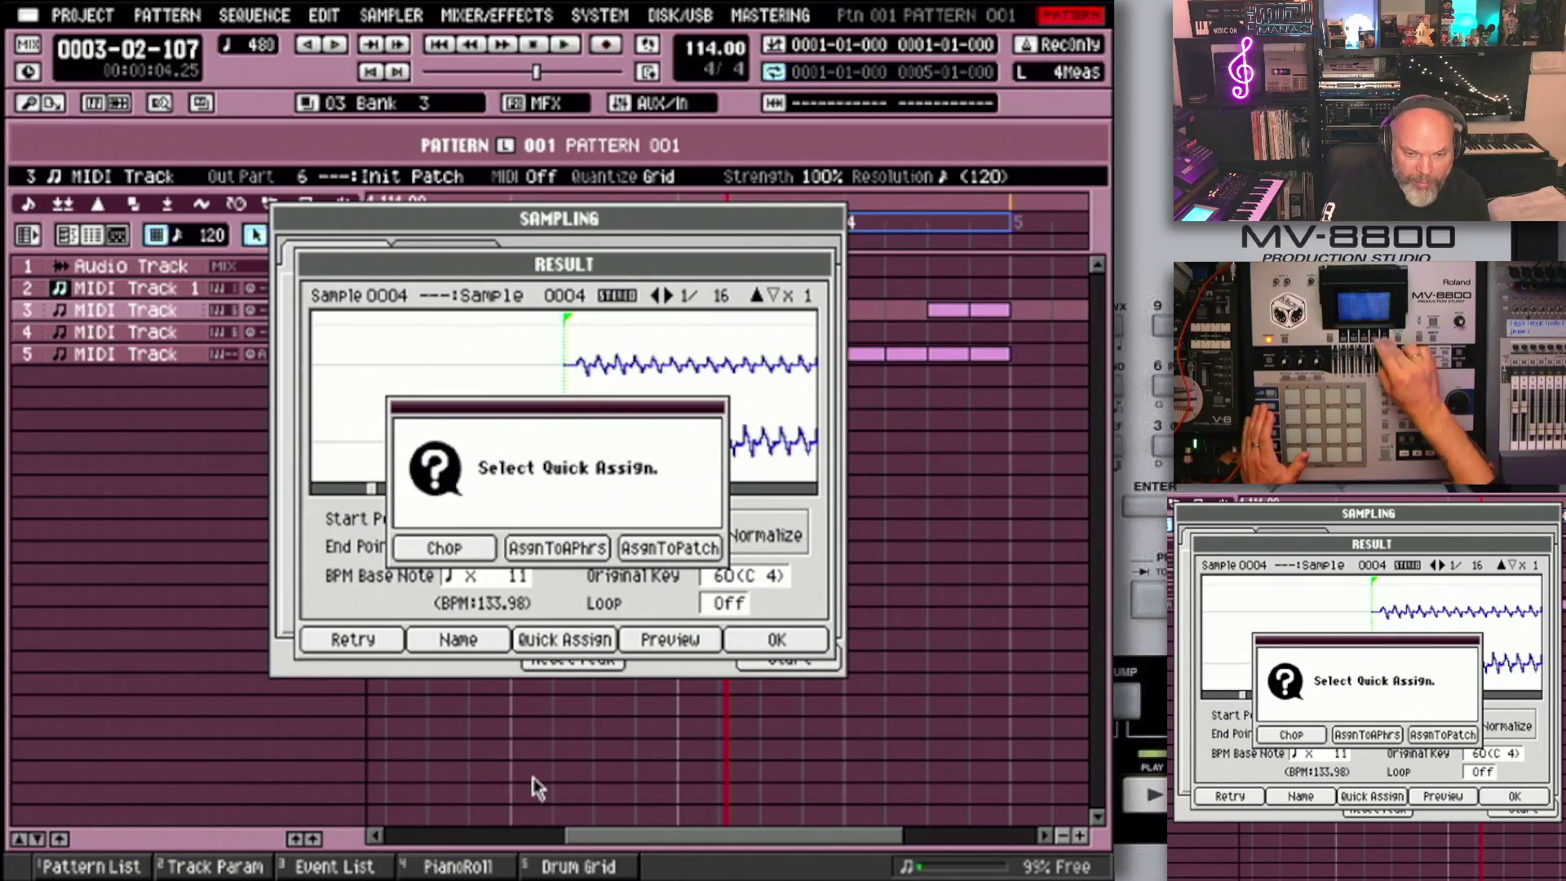
Step: Assign Sample 0004 to part 7's patch from 1-01(A 0) to 6-16(G#8) with Make Keyboard on
key(F4)
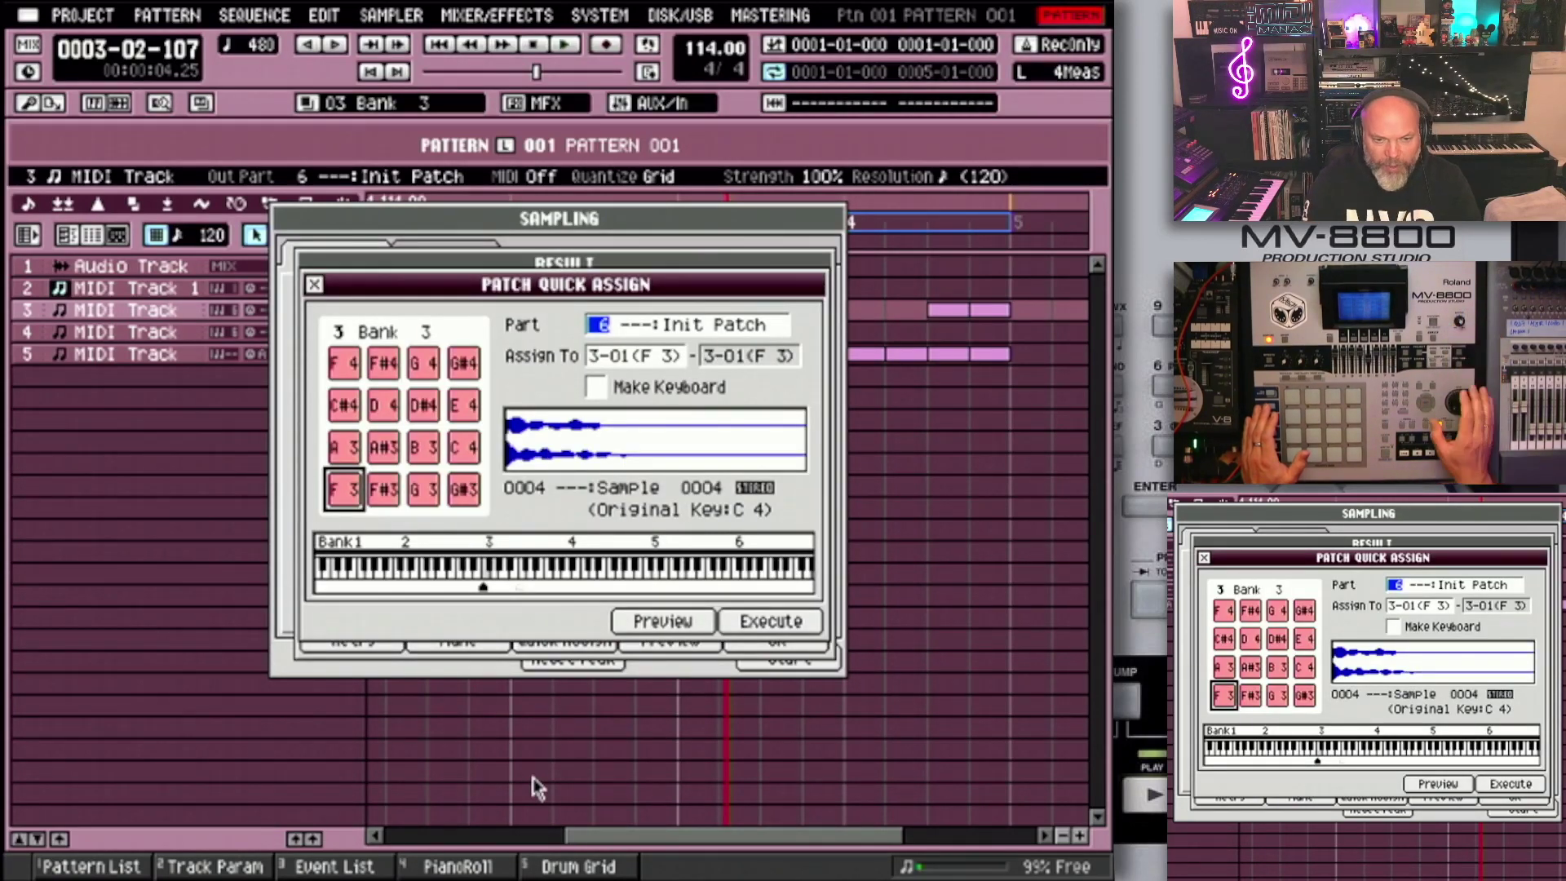
key(1)
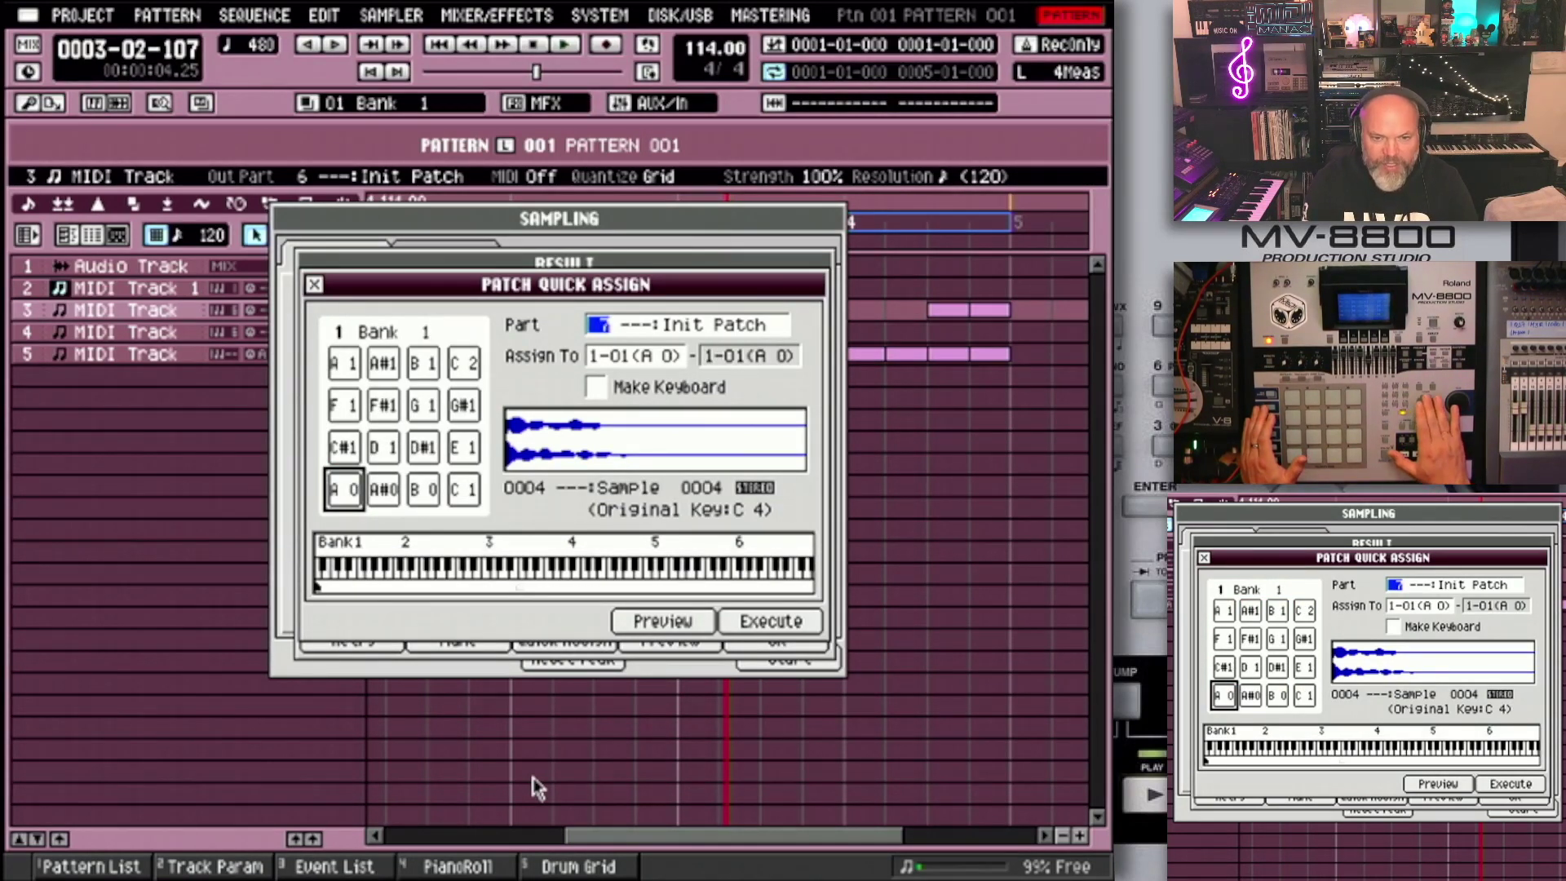
key(Down)
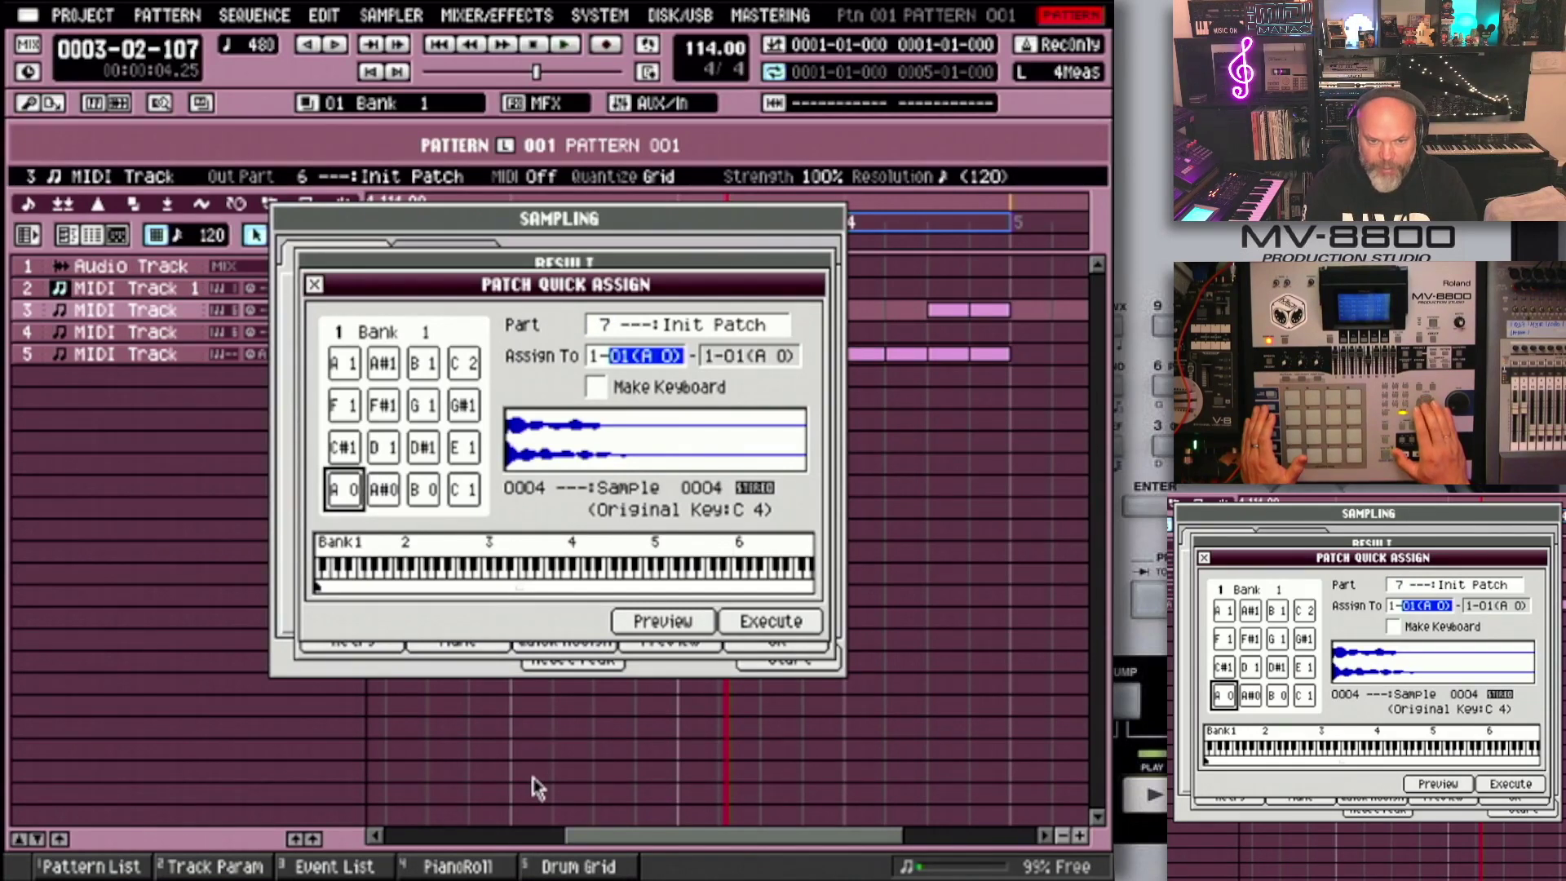
key(Down)
key(Return)
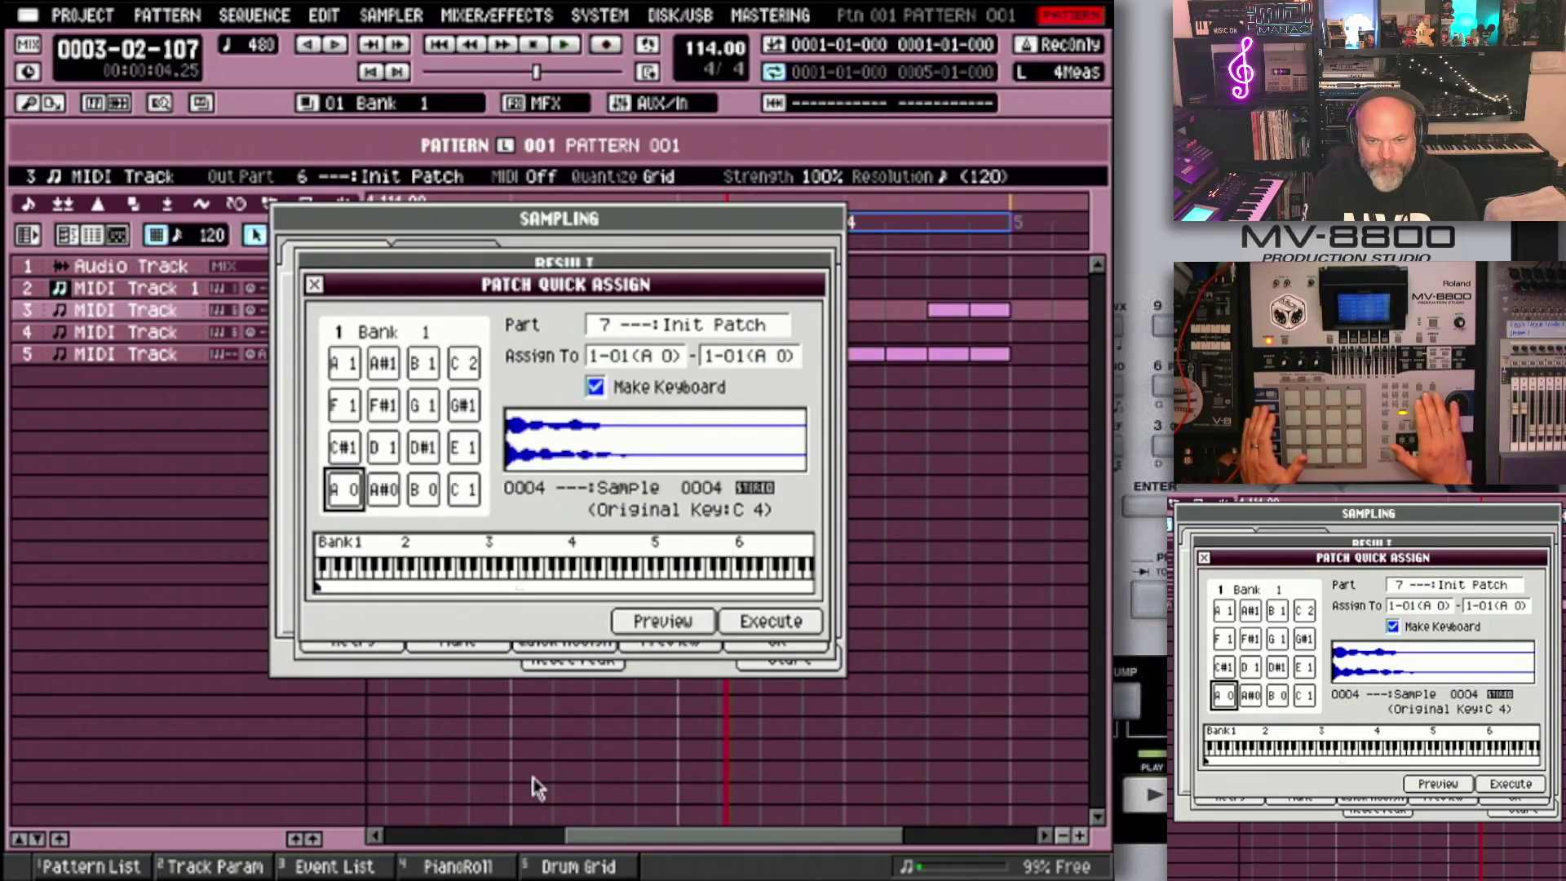
key(Up)
key(Right)
key(Right)
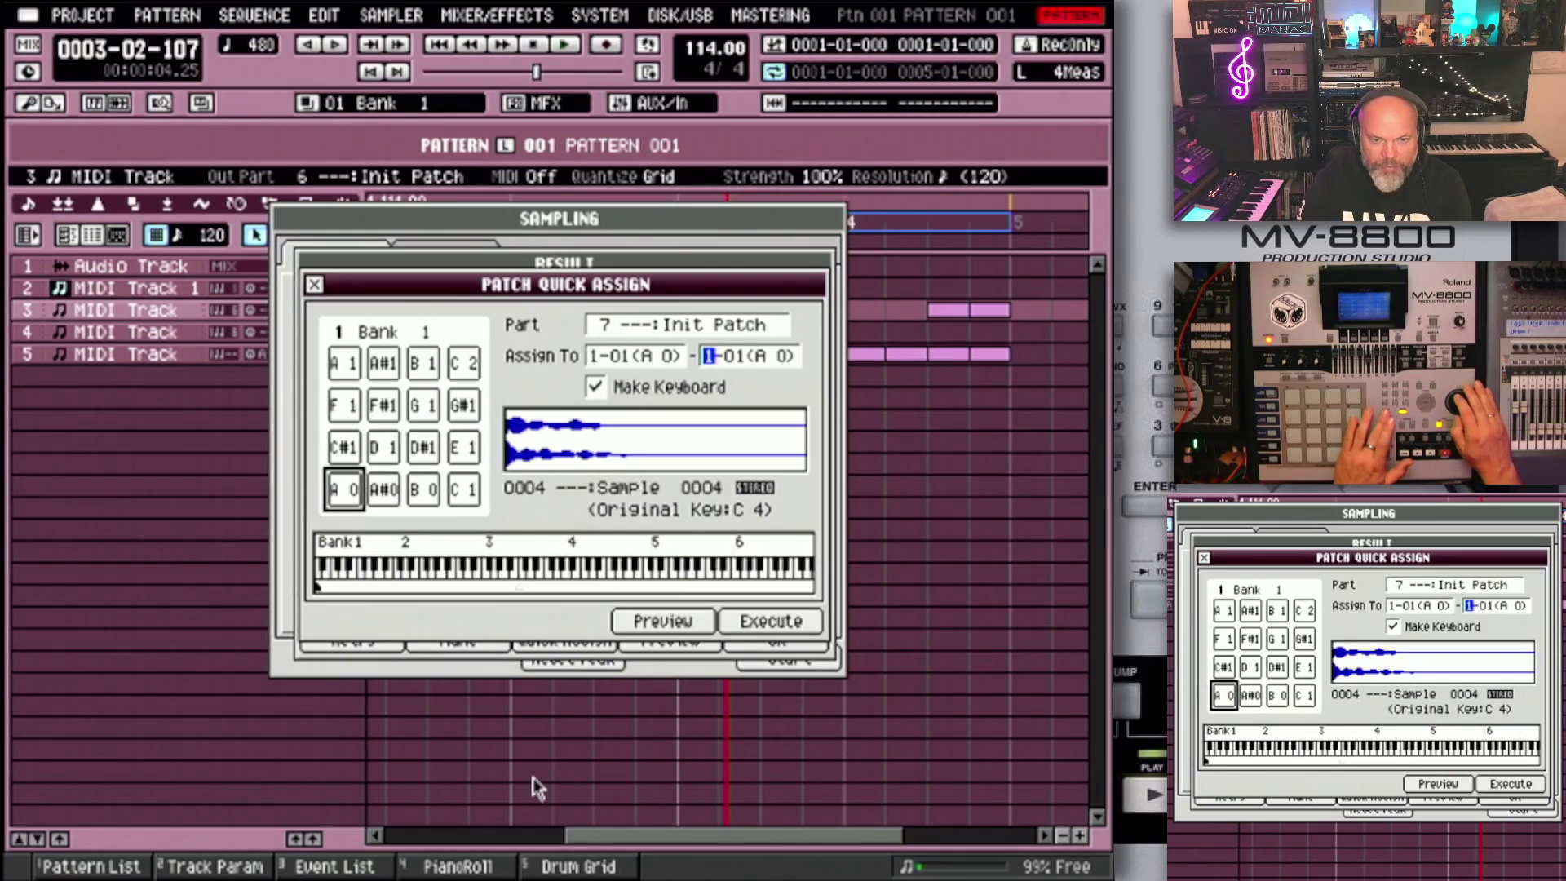
scroll(538, 788, up, 10)
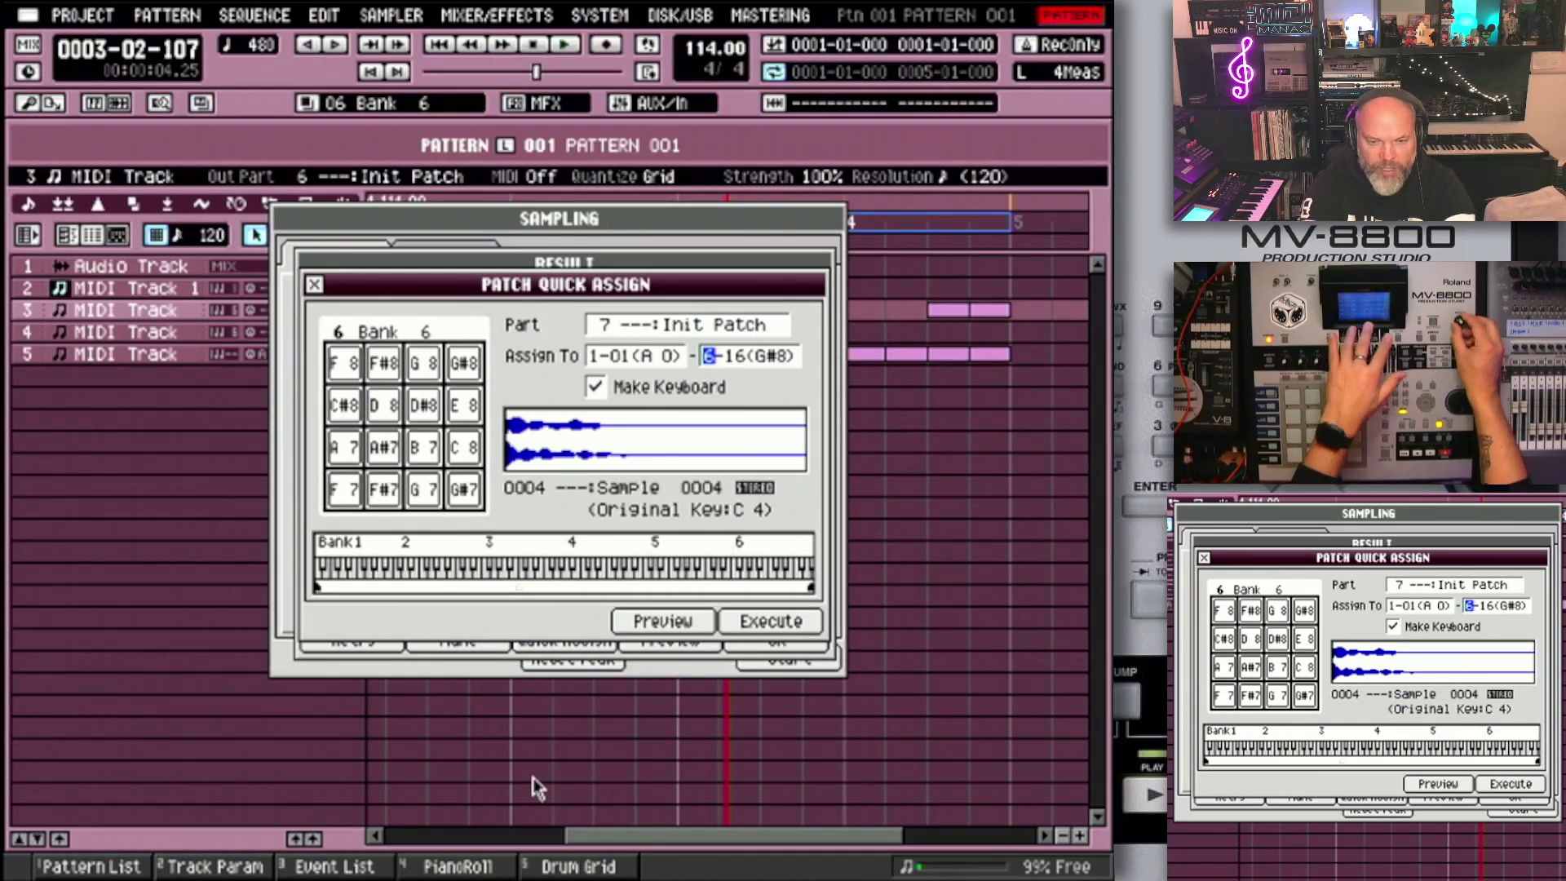
key(Return)
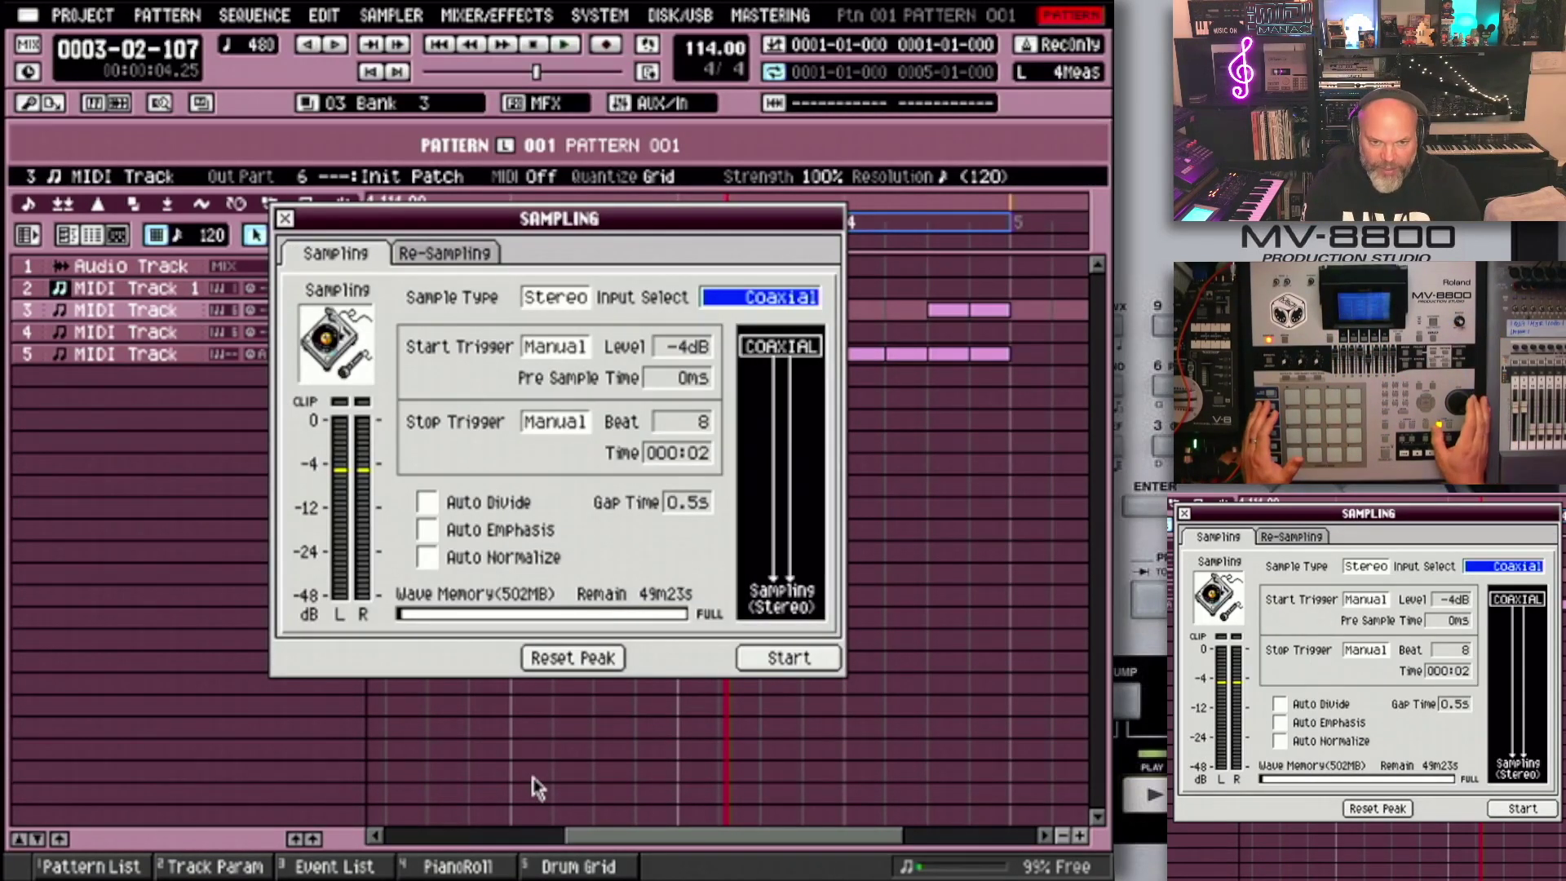
Step: Return Input Select to Analog(L), exit sampling, and show the Pattern List
key(Down)
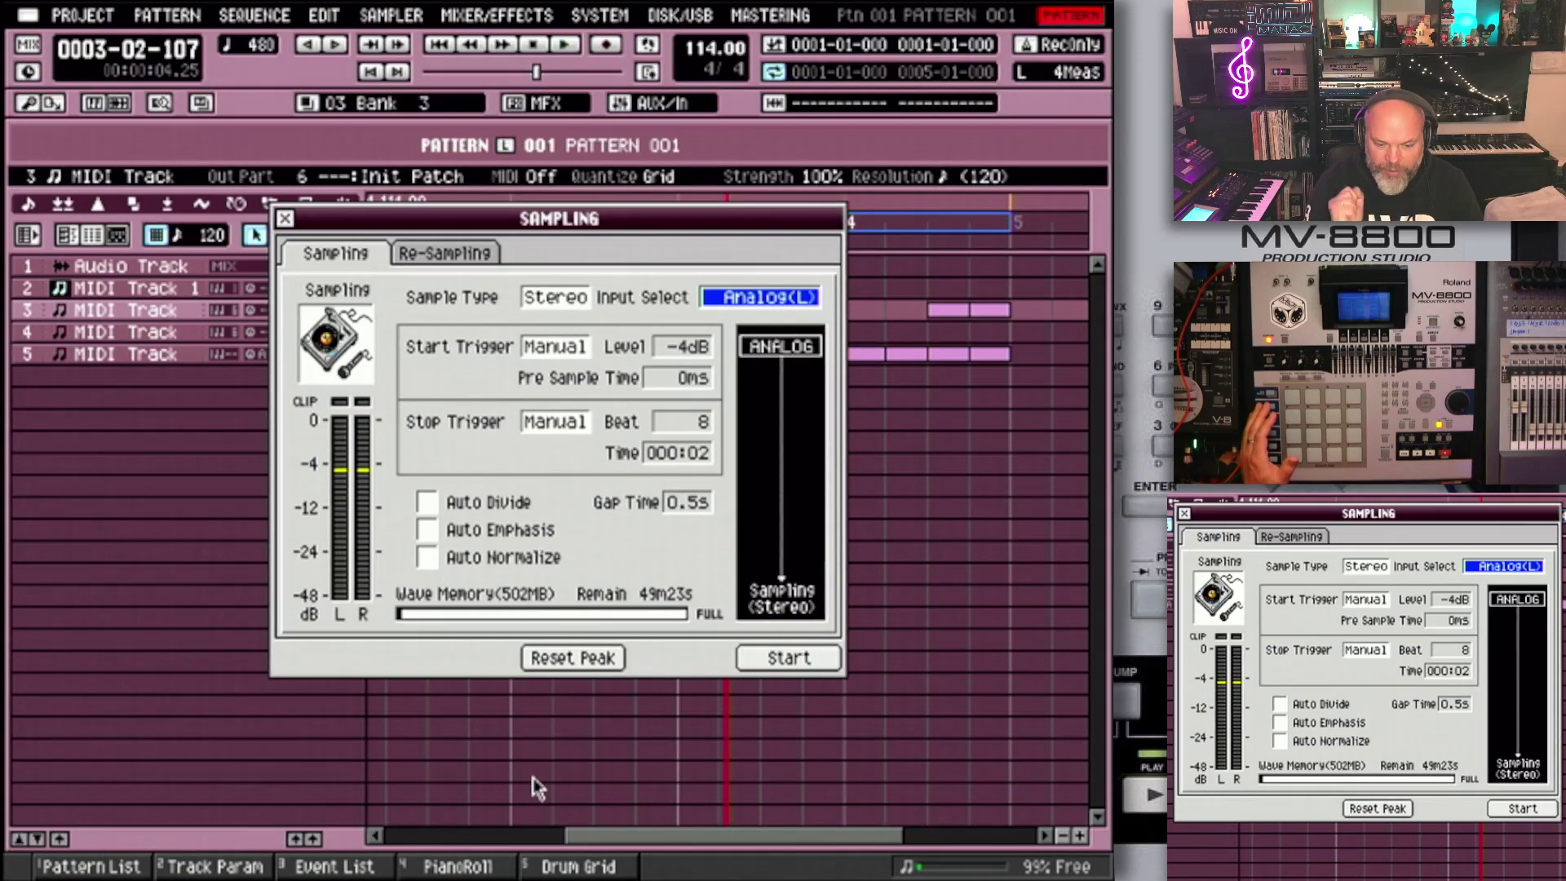
key(Escape)
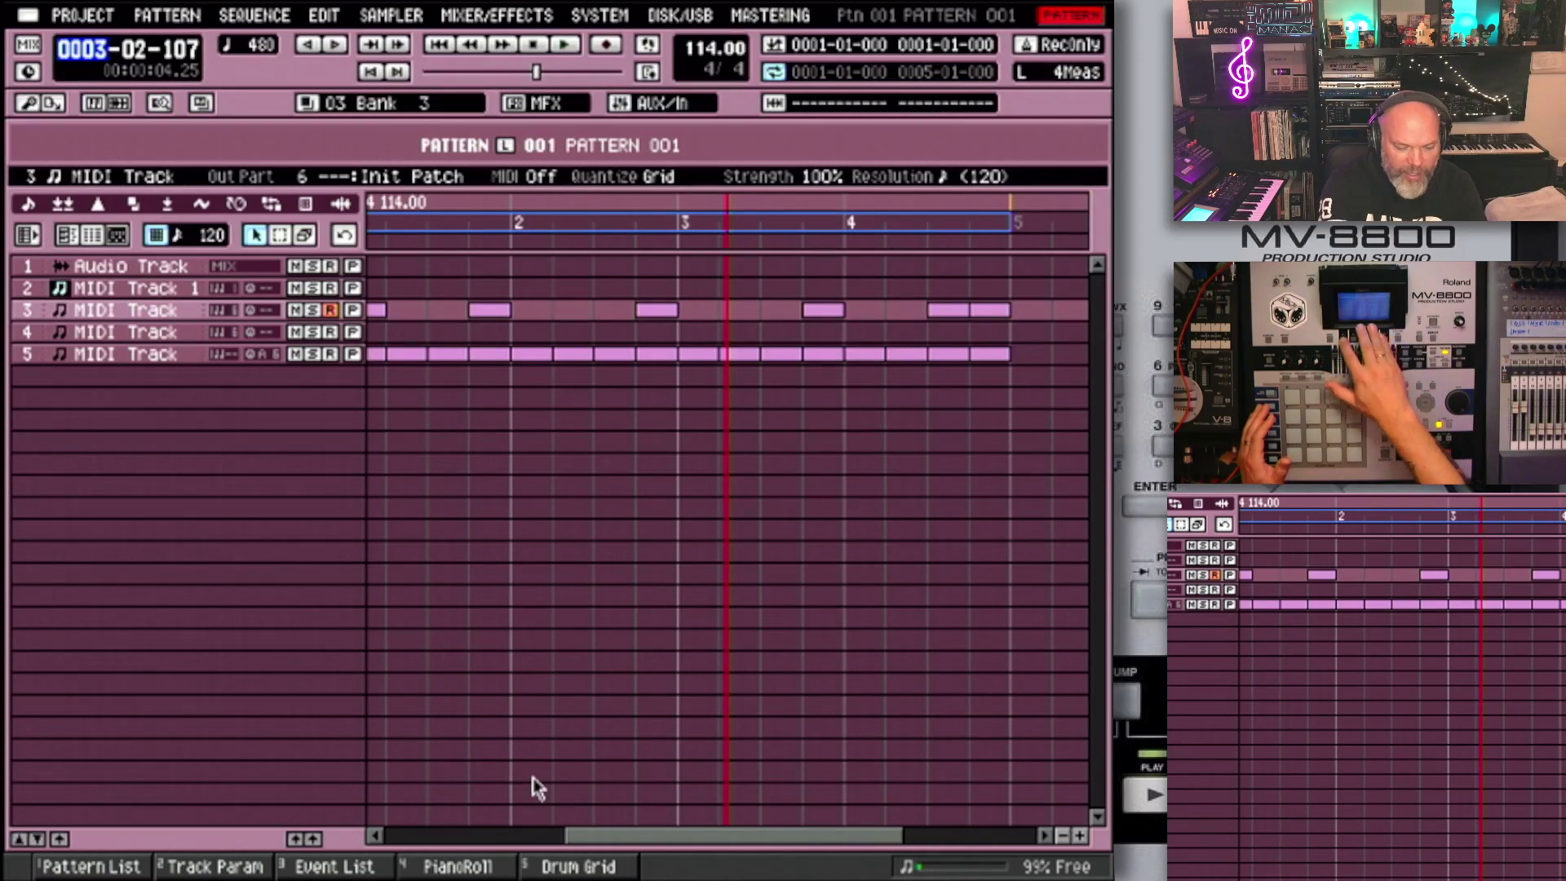
key(F1)
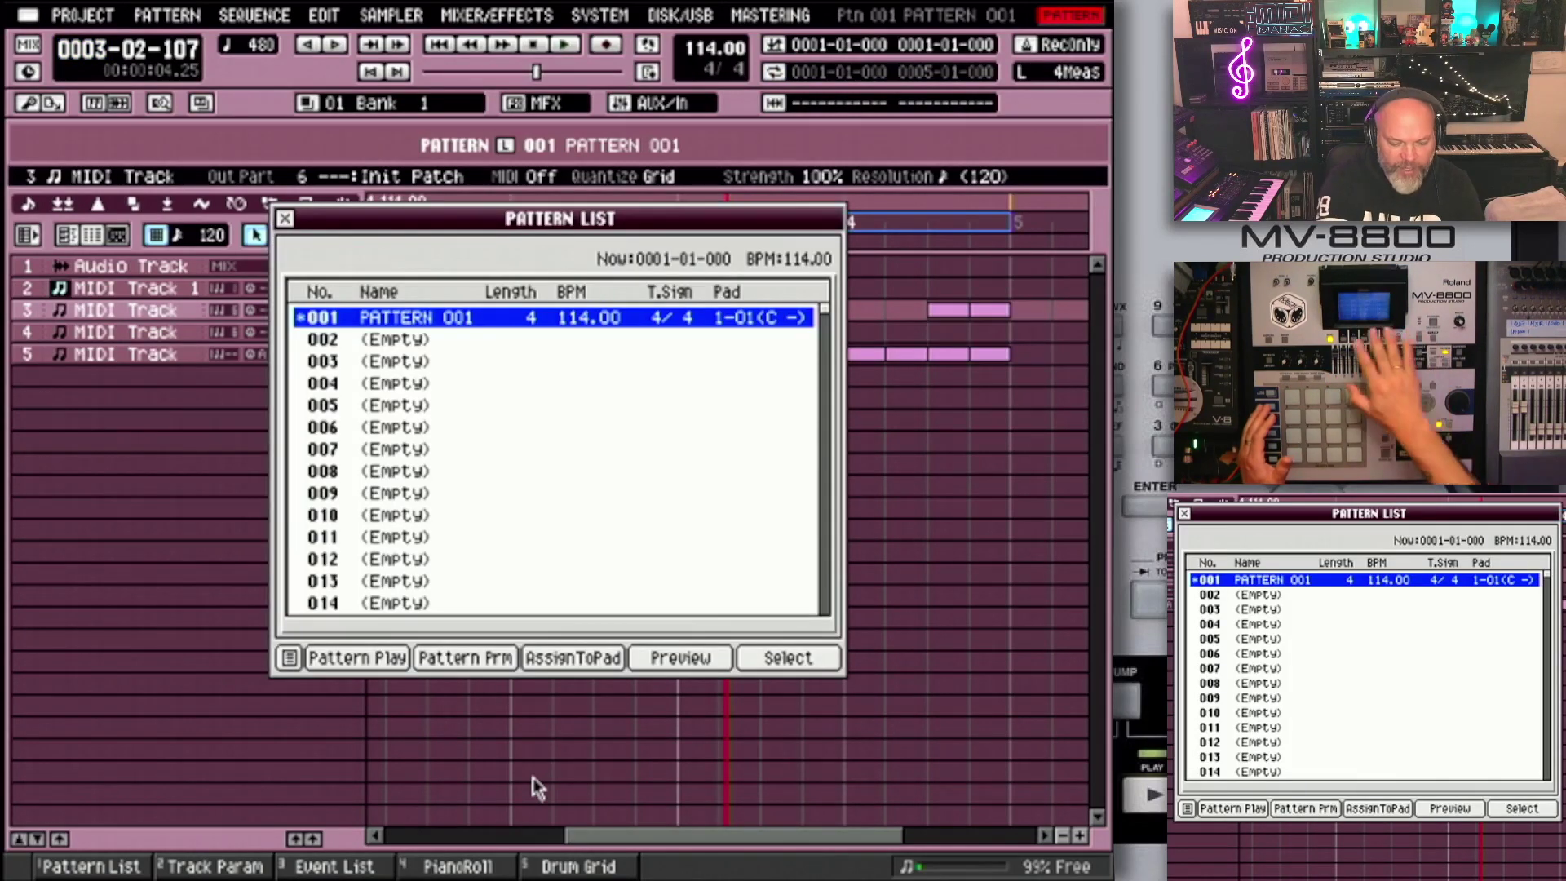
Step: Try adding an audio track and dismiss the track-limit message
key(Escape)
key(alt+s)
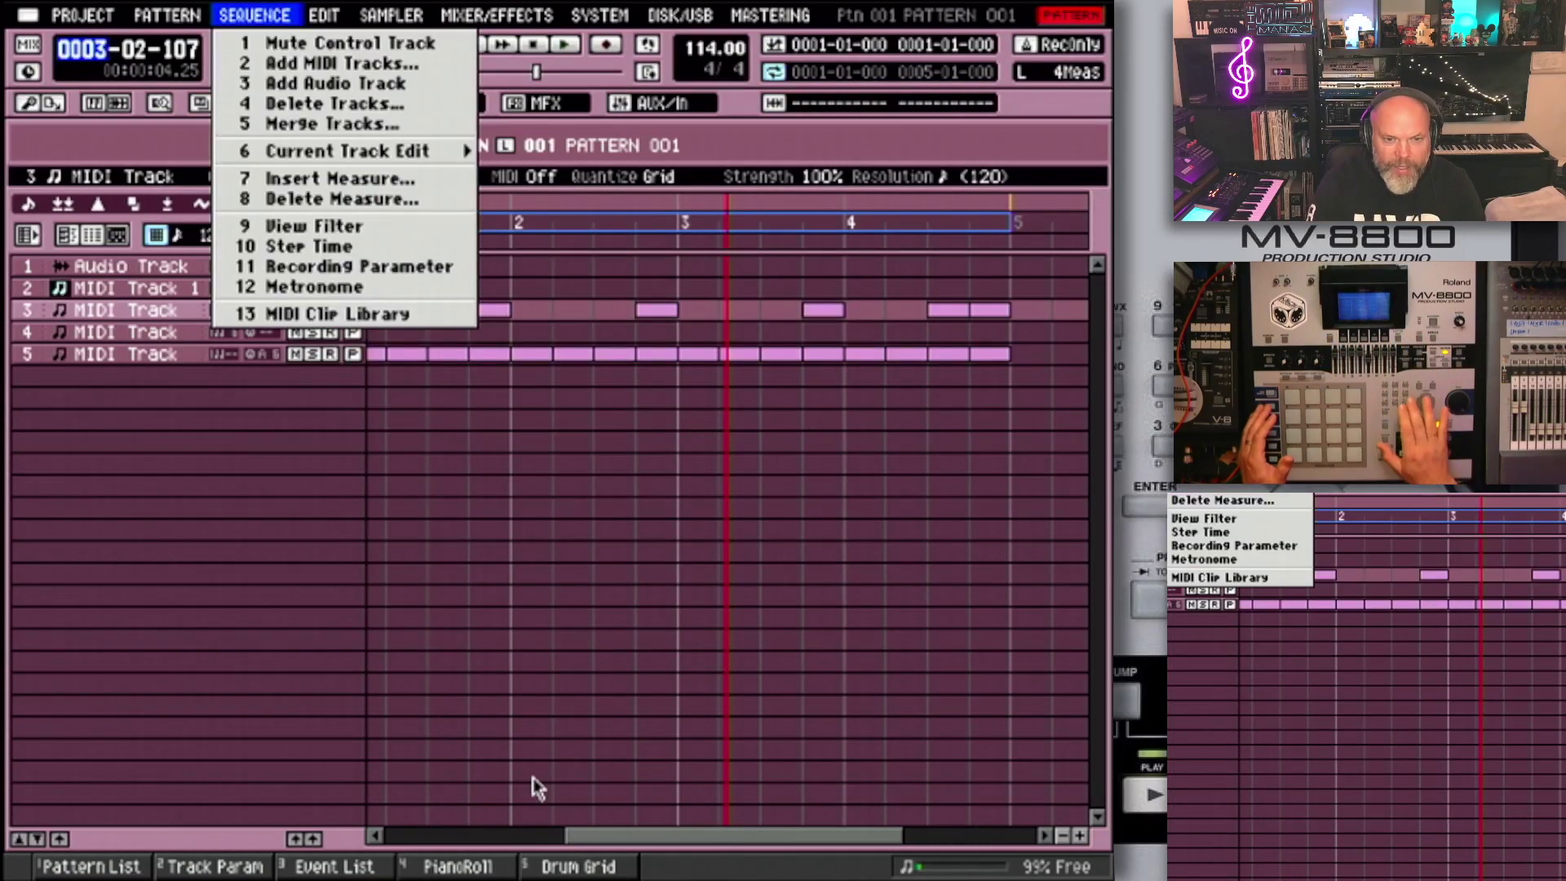
key(3)
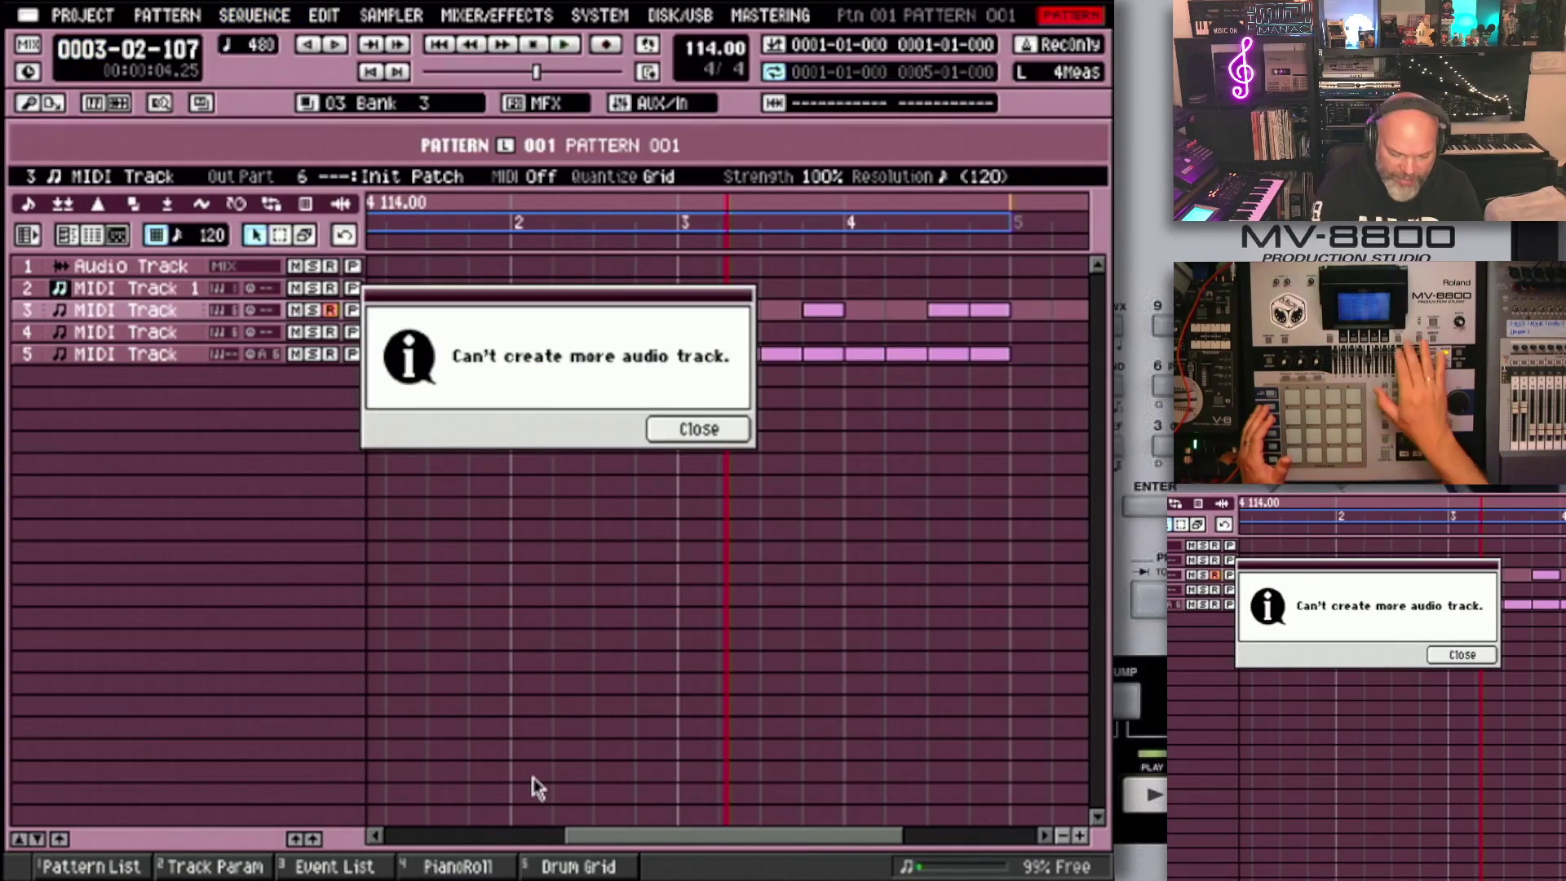
key(Return)
Step: Add a MIDI track whose Output Assign is part 7 (Init Patch)
key(alt+s)
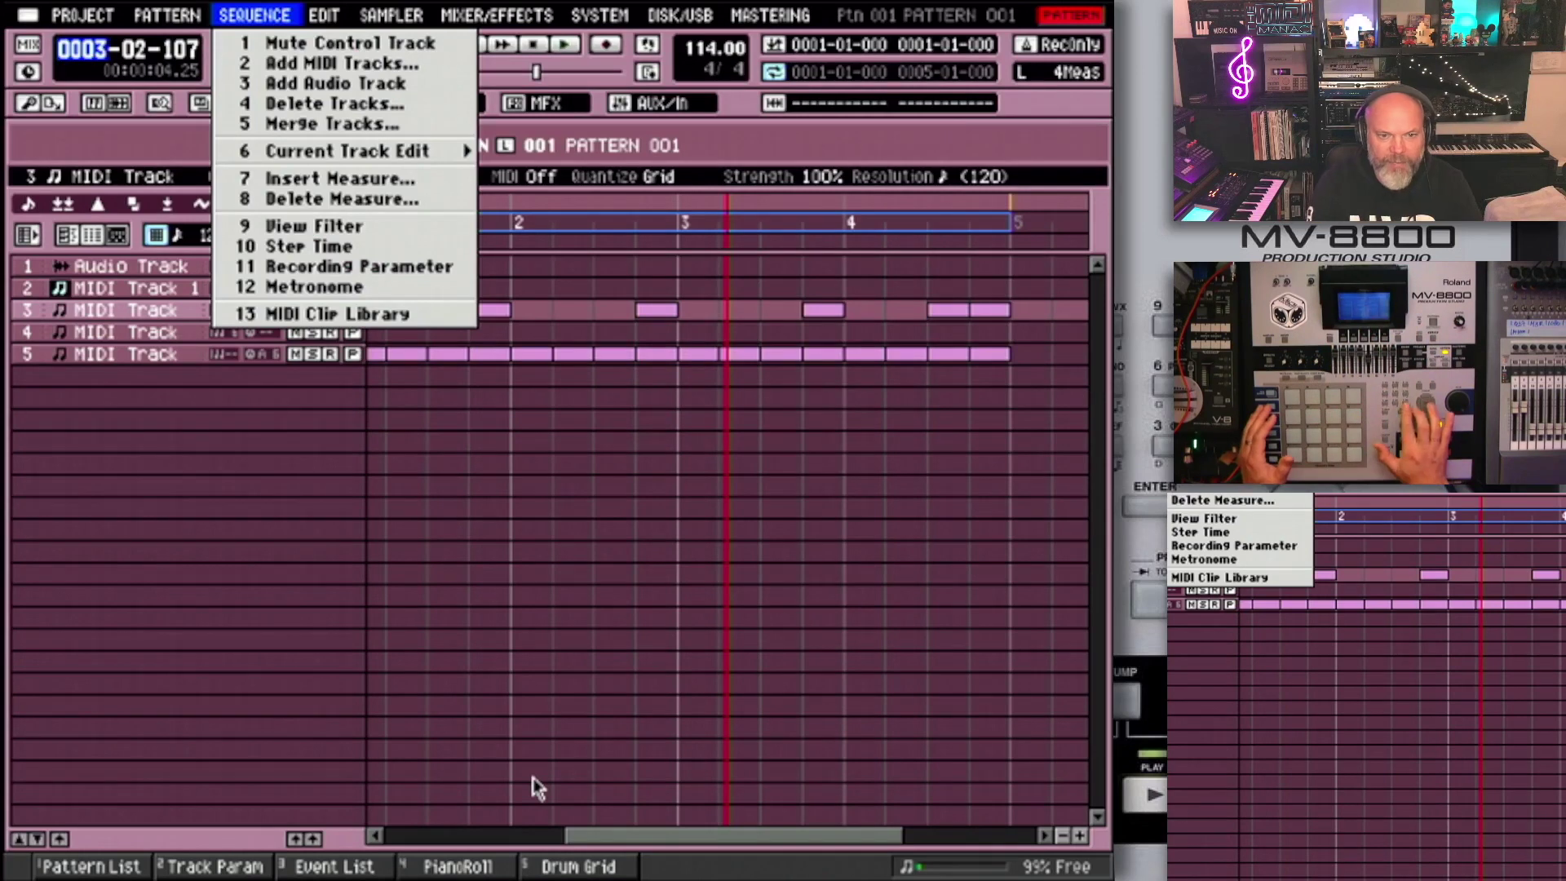
key(2)
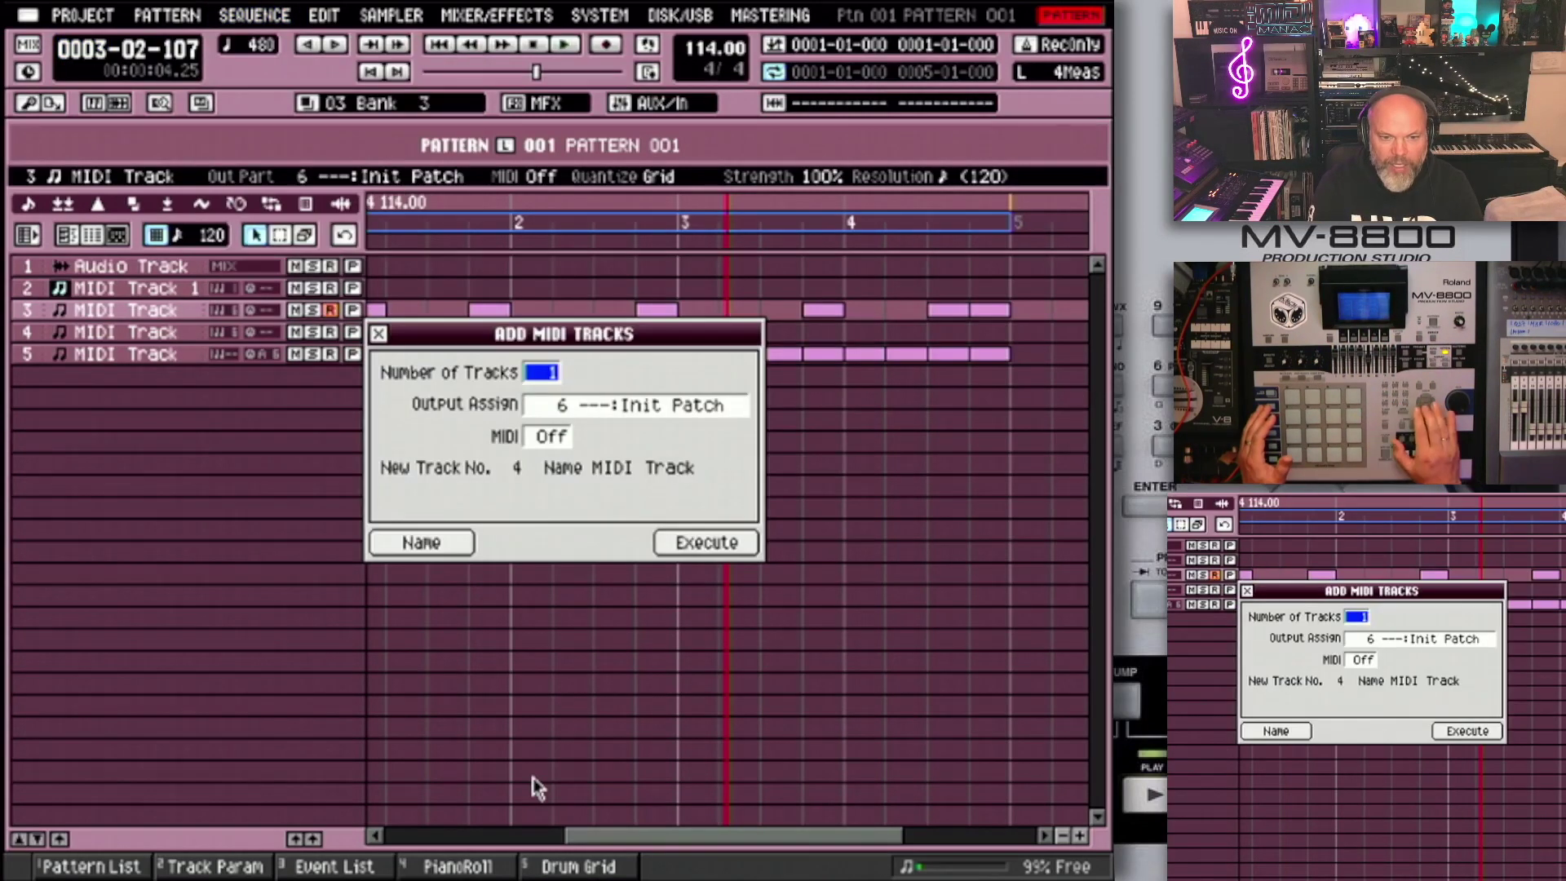
key(Down)
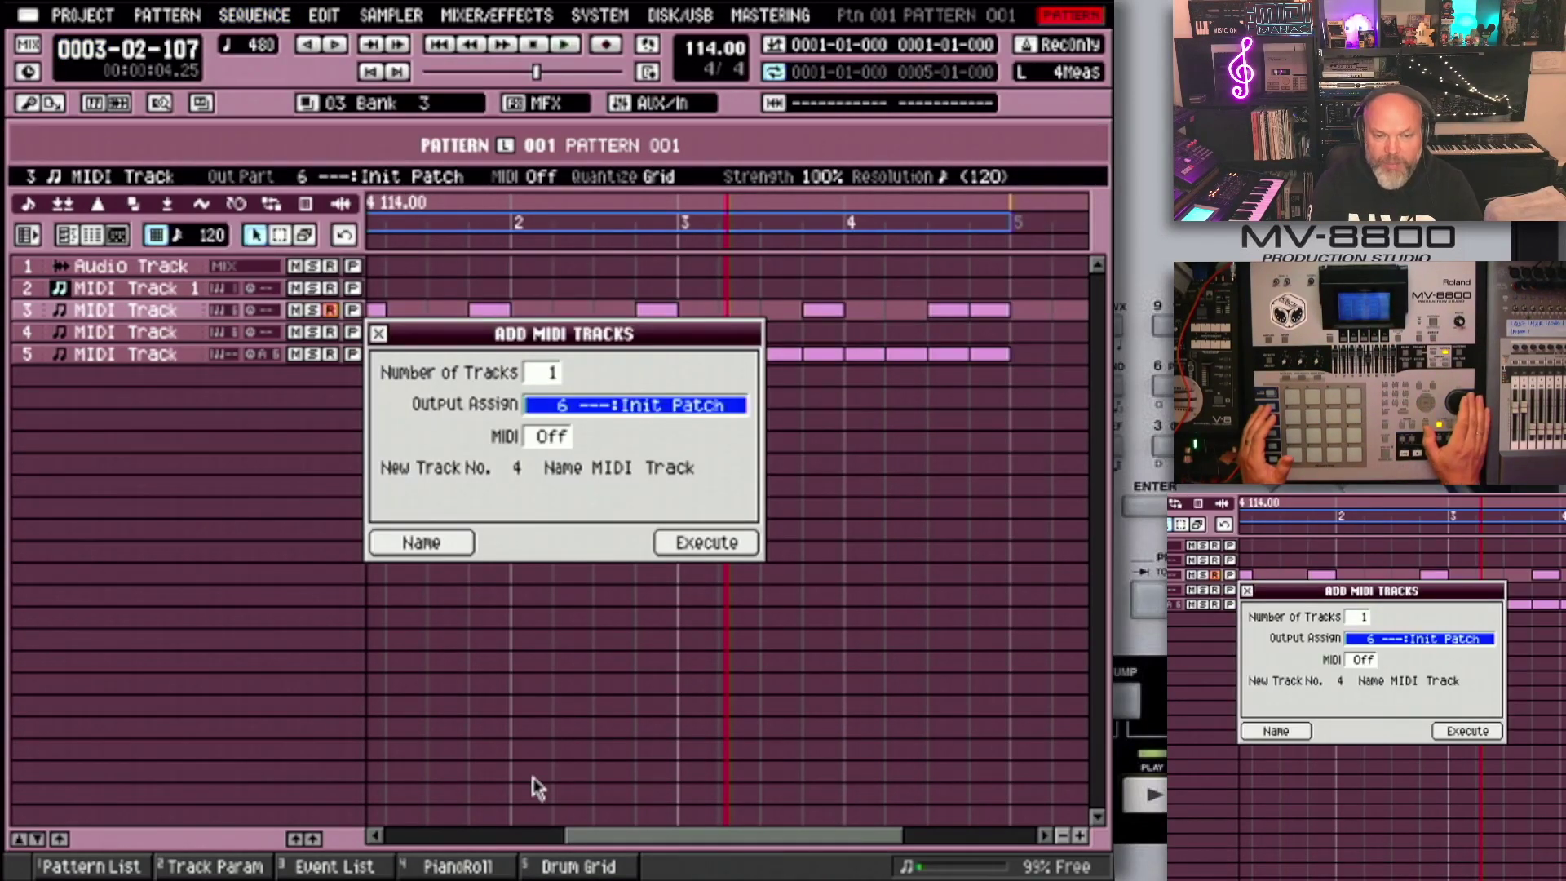
key(Right)
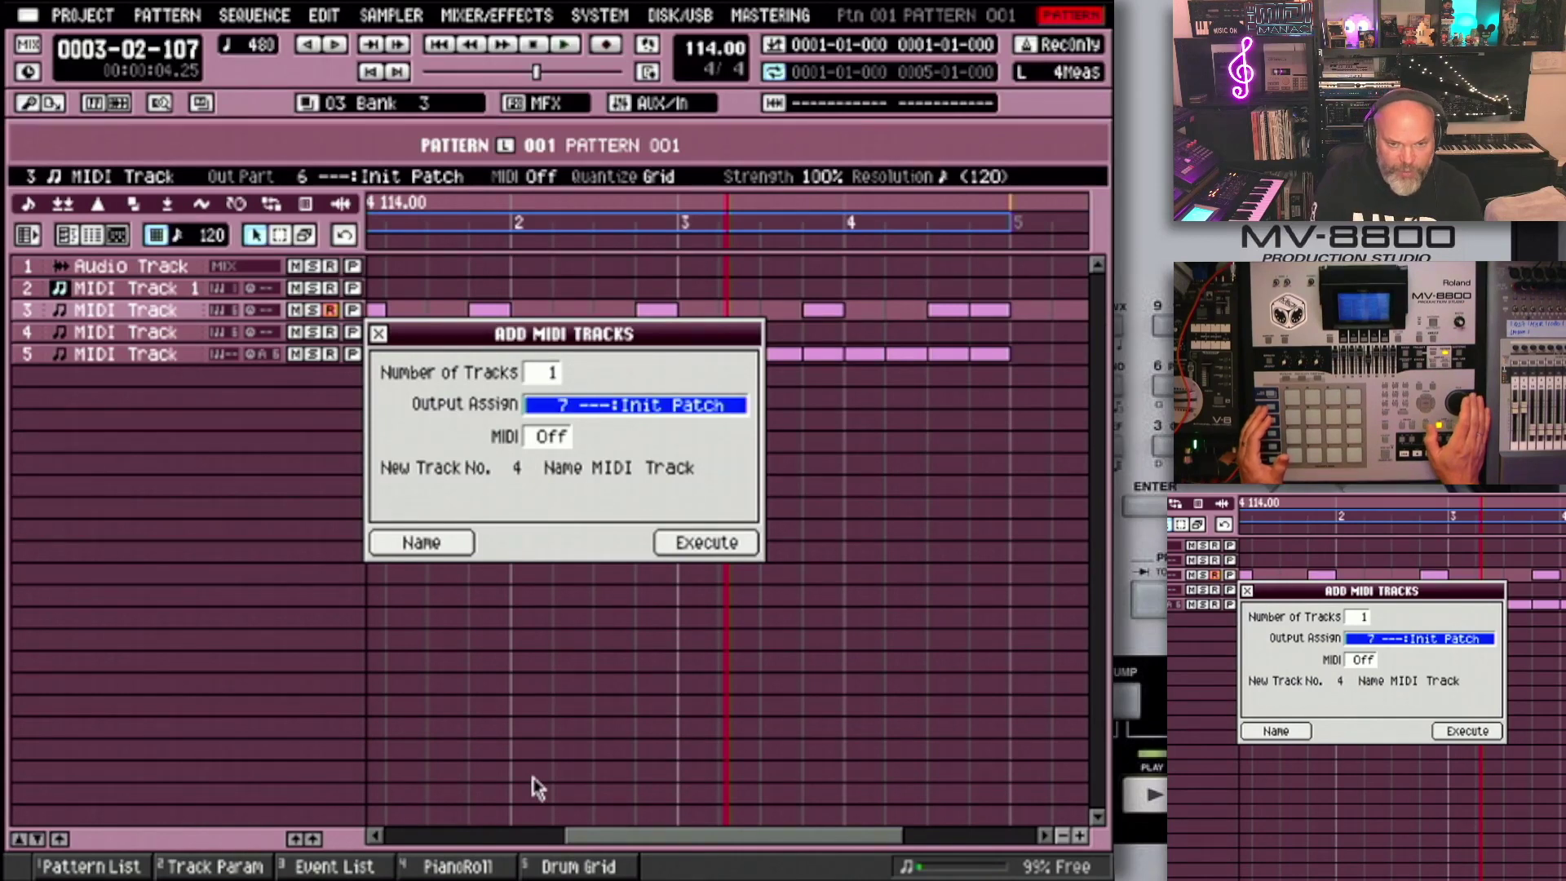
key(Return)
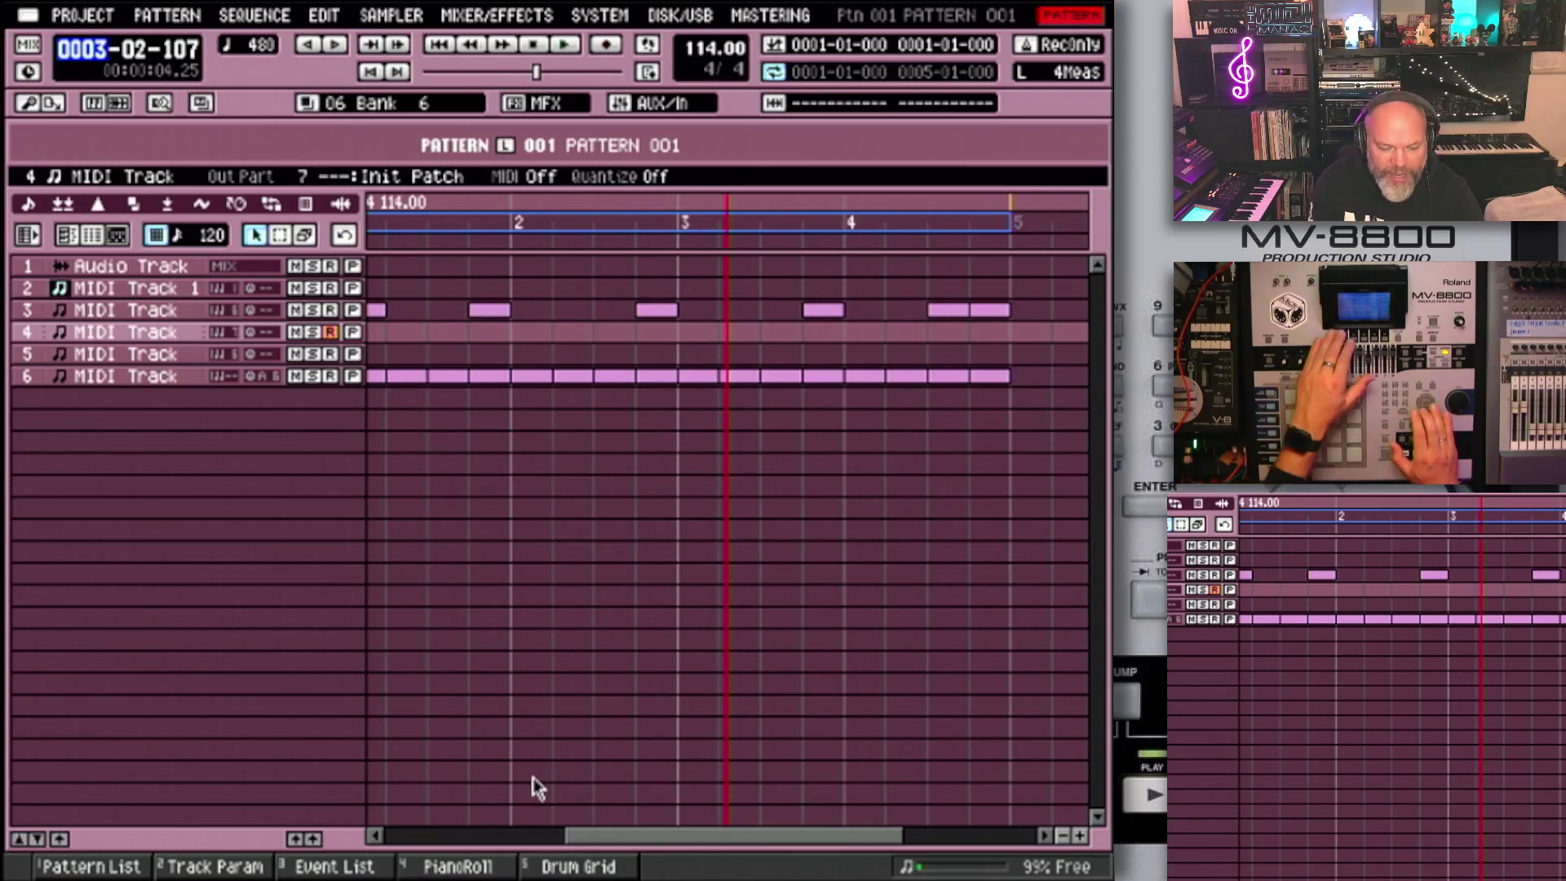
Step: Open track 4's name editor and erase the old 'MIDI Track' name
key(F2)
key(Down)
key(Down)
key(Down)
key(Down)
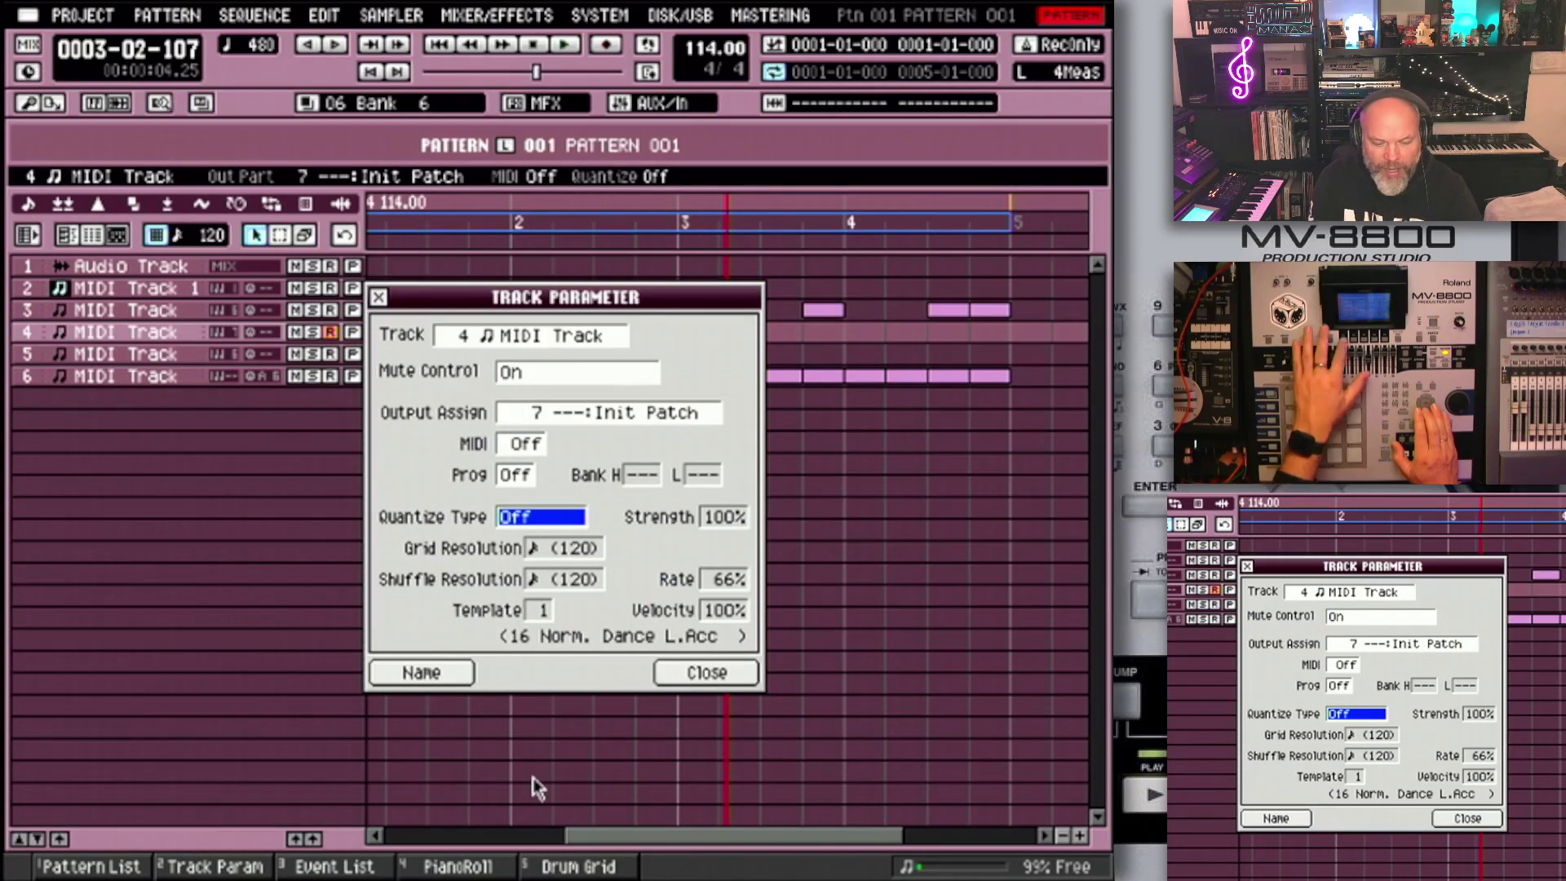
key(F1)
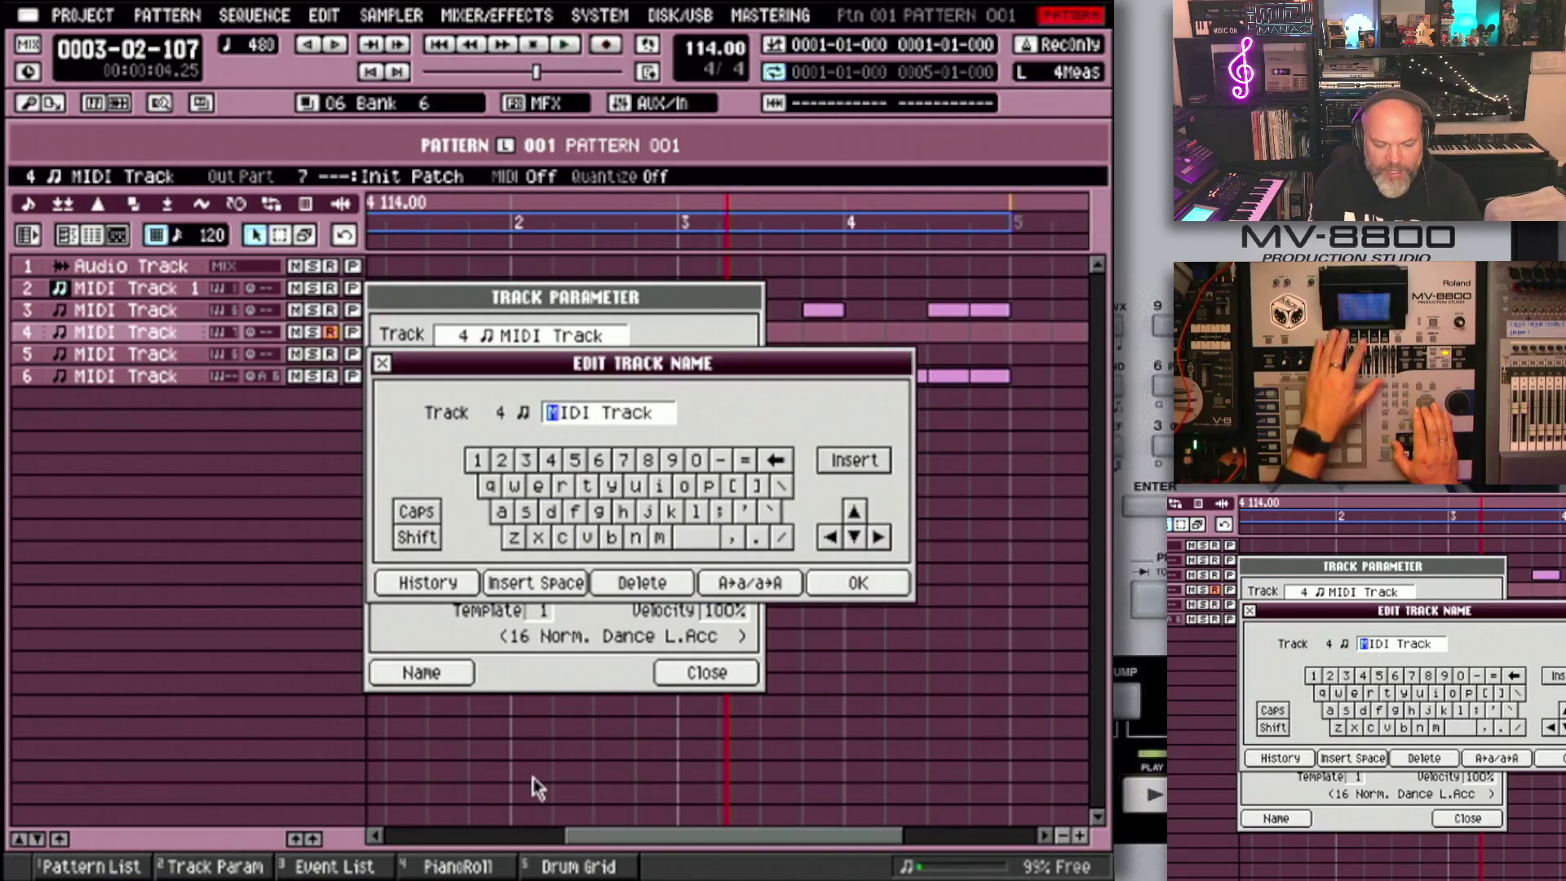
key(Delete)
key(Delete)
key(Delete)
key(Delete)
key(Delete)
key(Delete)
key(Delete)
key(Delete)
key(Delete)
key(Delete)
key(Delete)
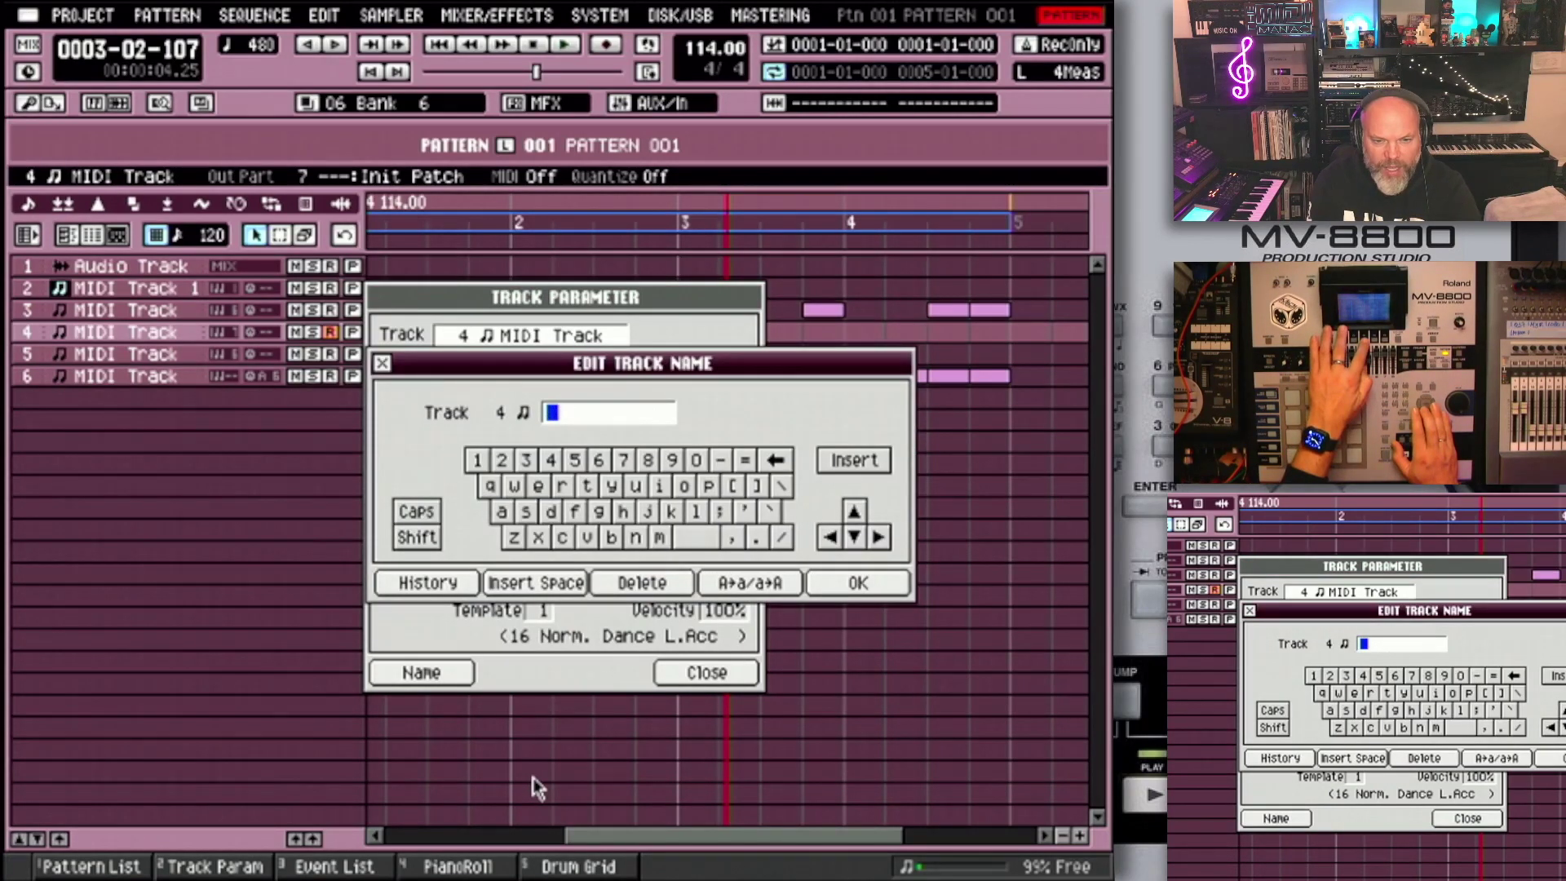
Step: Enter 'rhodes' as the track name, confirm it, and close the track parameters
click(565, 488)
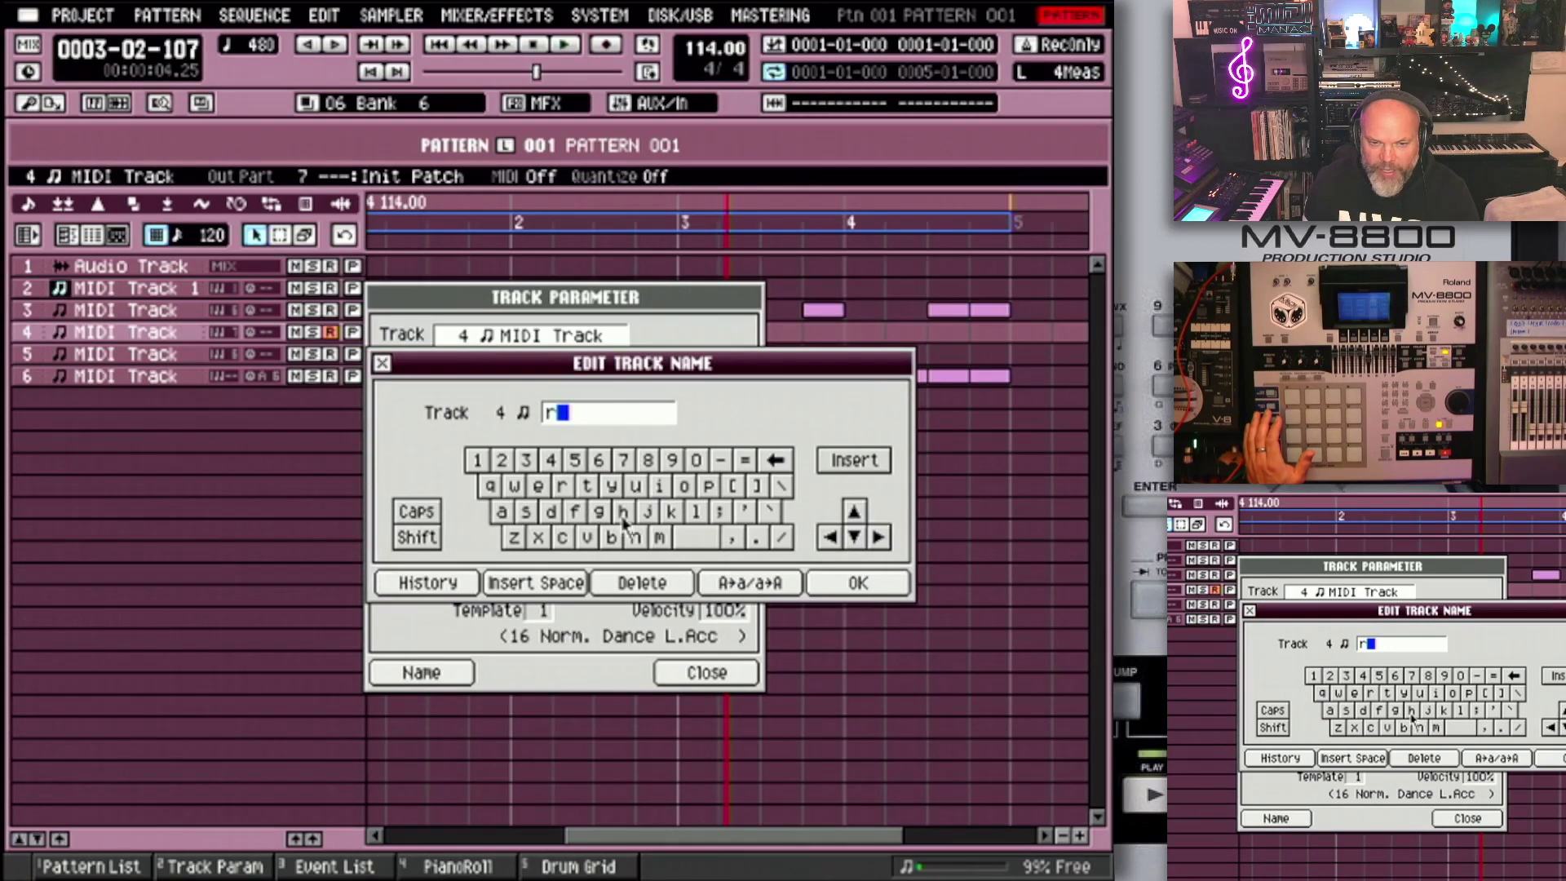
click(622, 514)
click(685, 487)
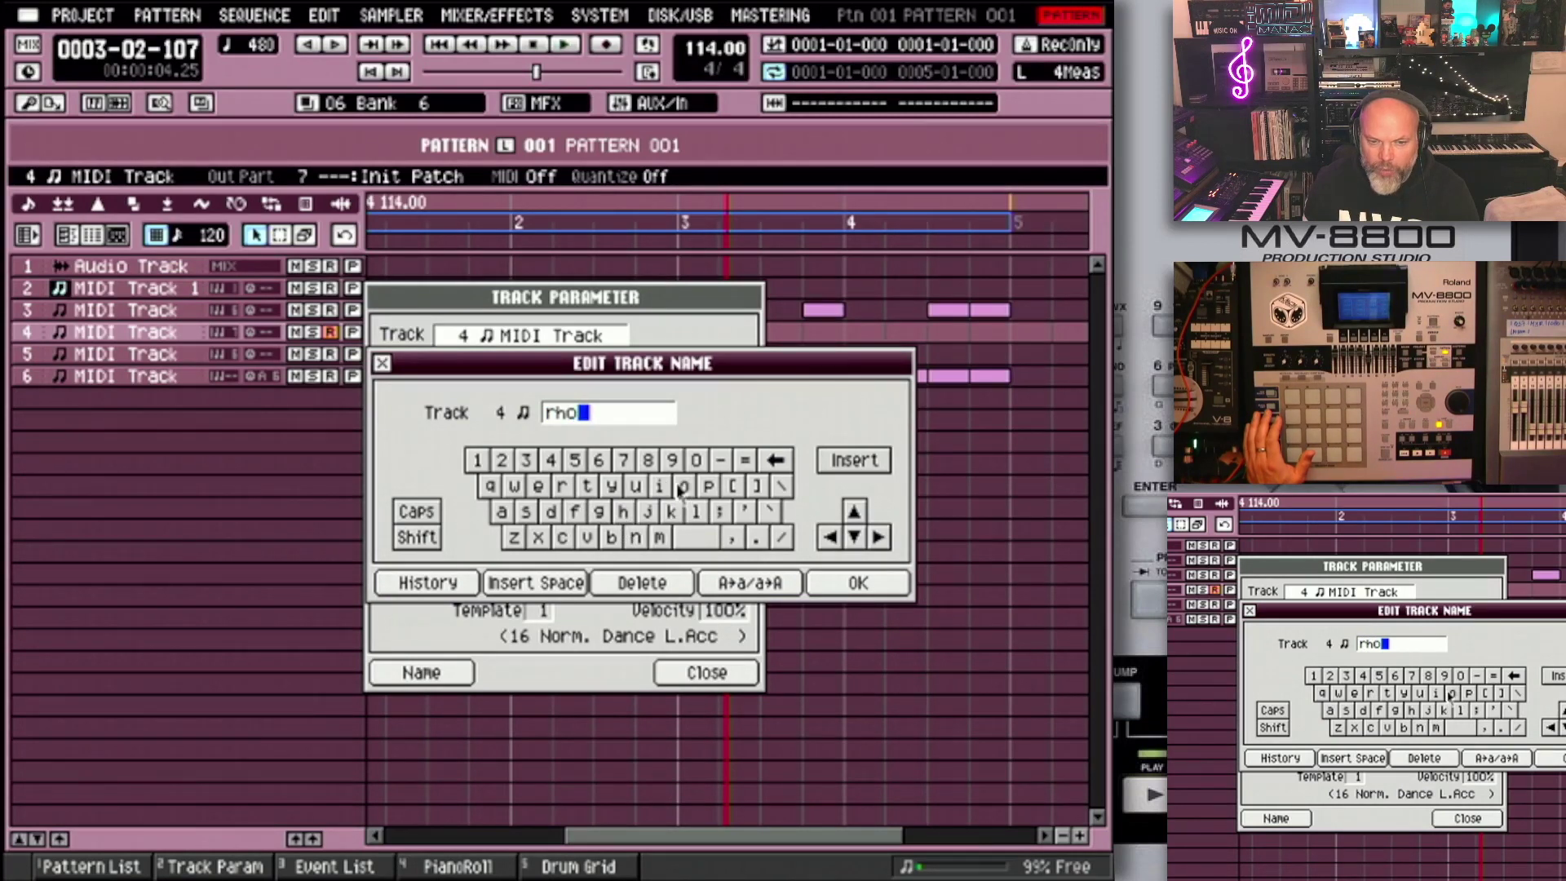
click(551, 512)
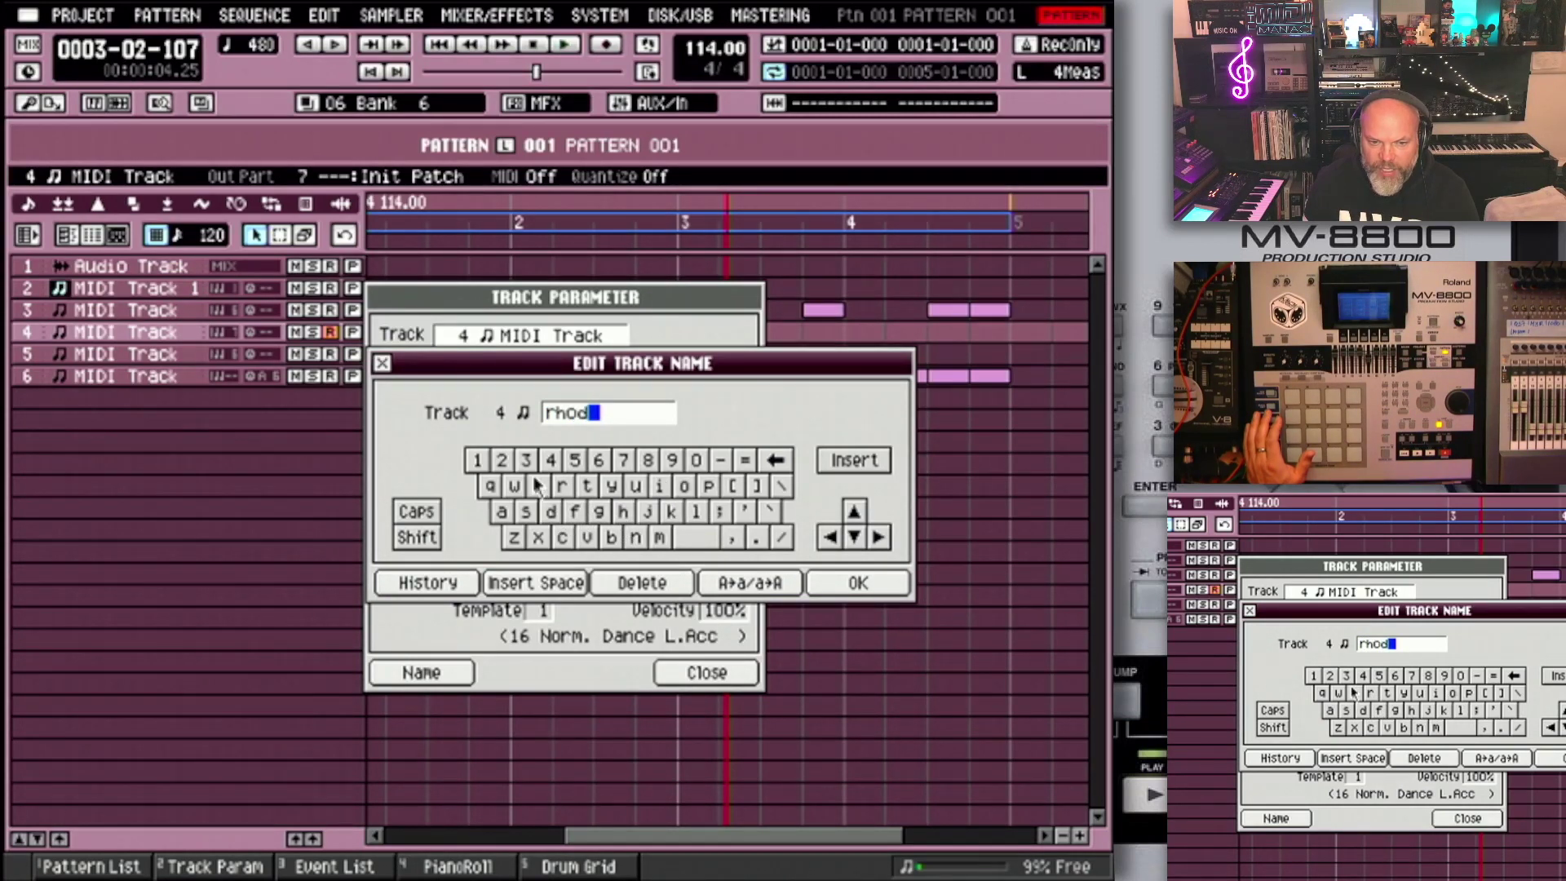
click(538, 487)
click(526, 513)
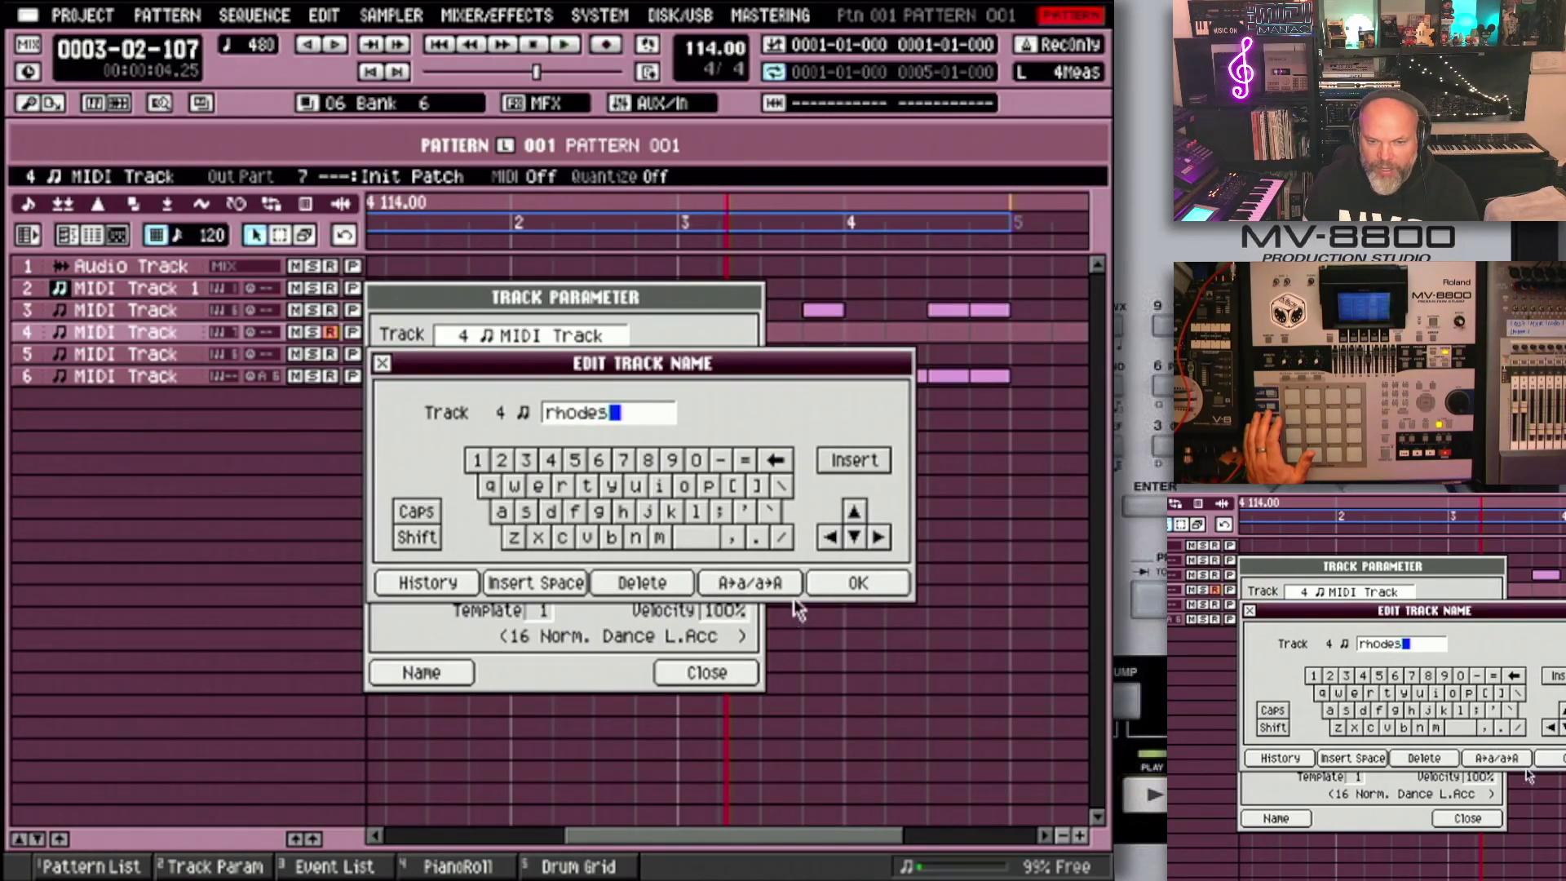
click(830, 589)
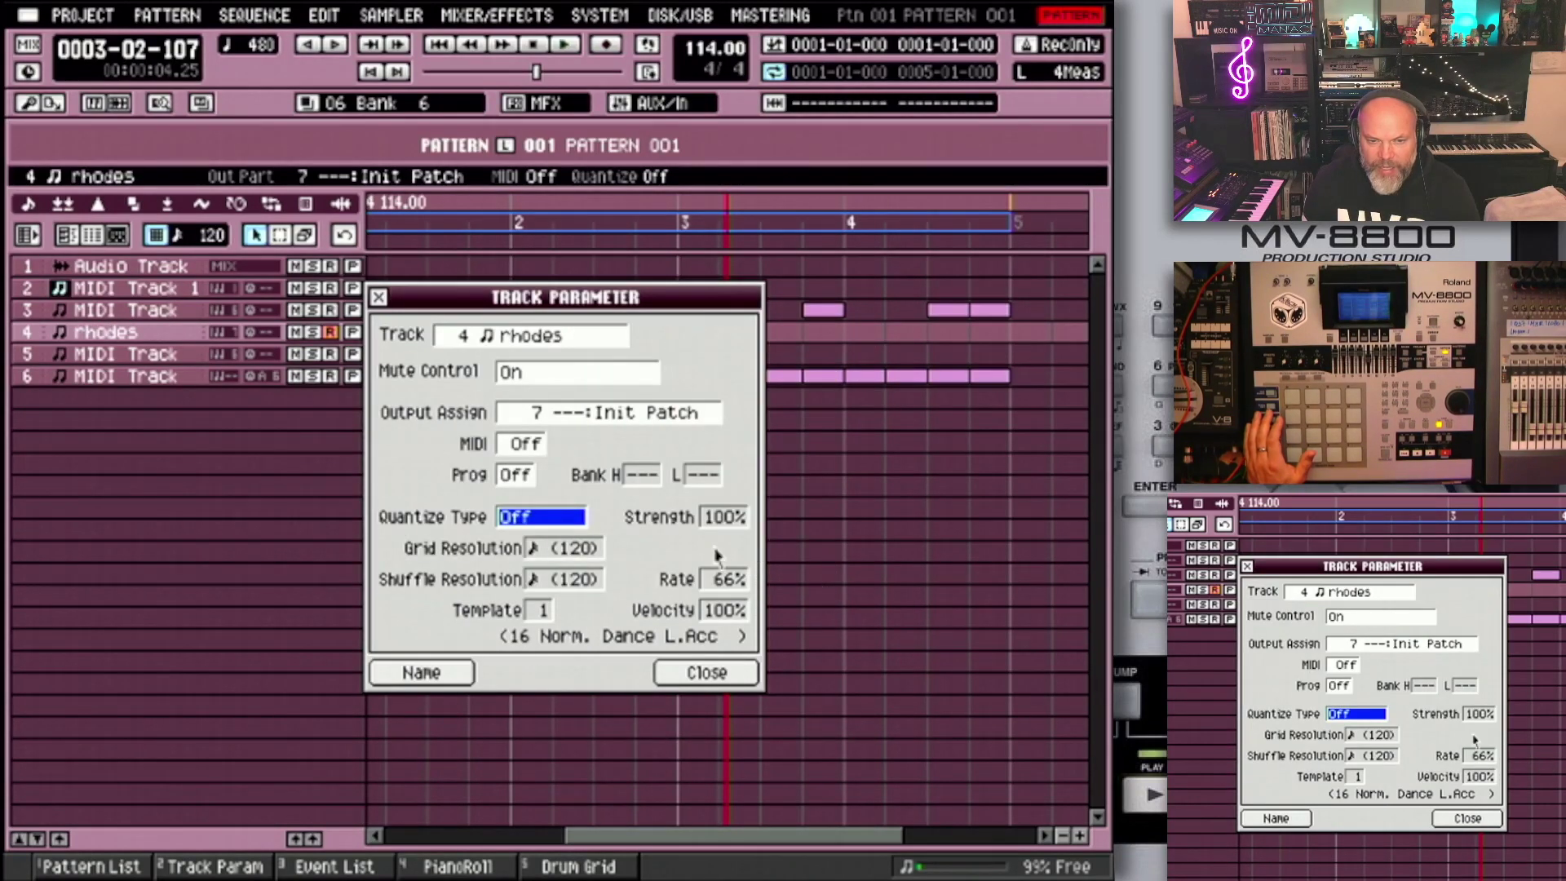
click(713, 682)
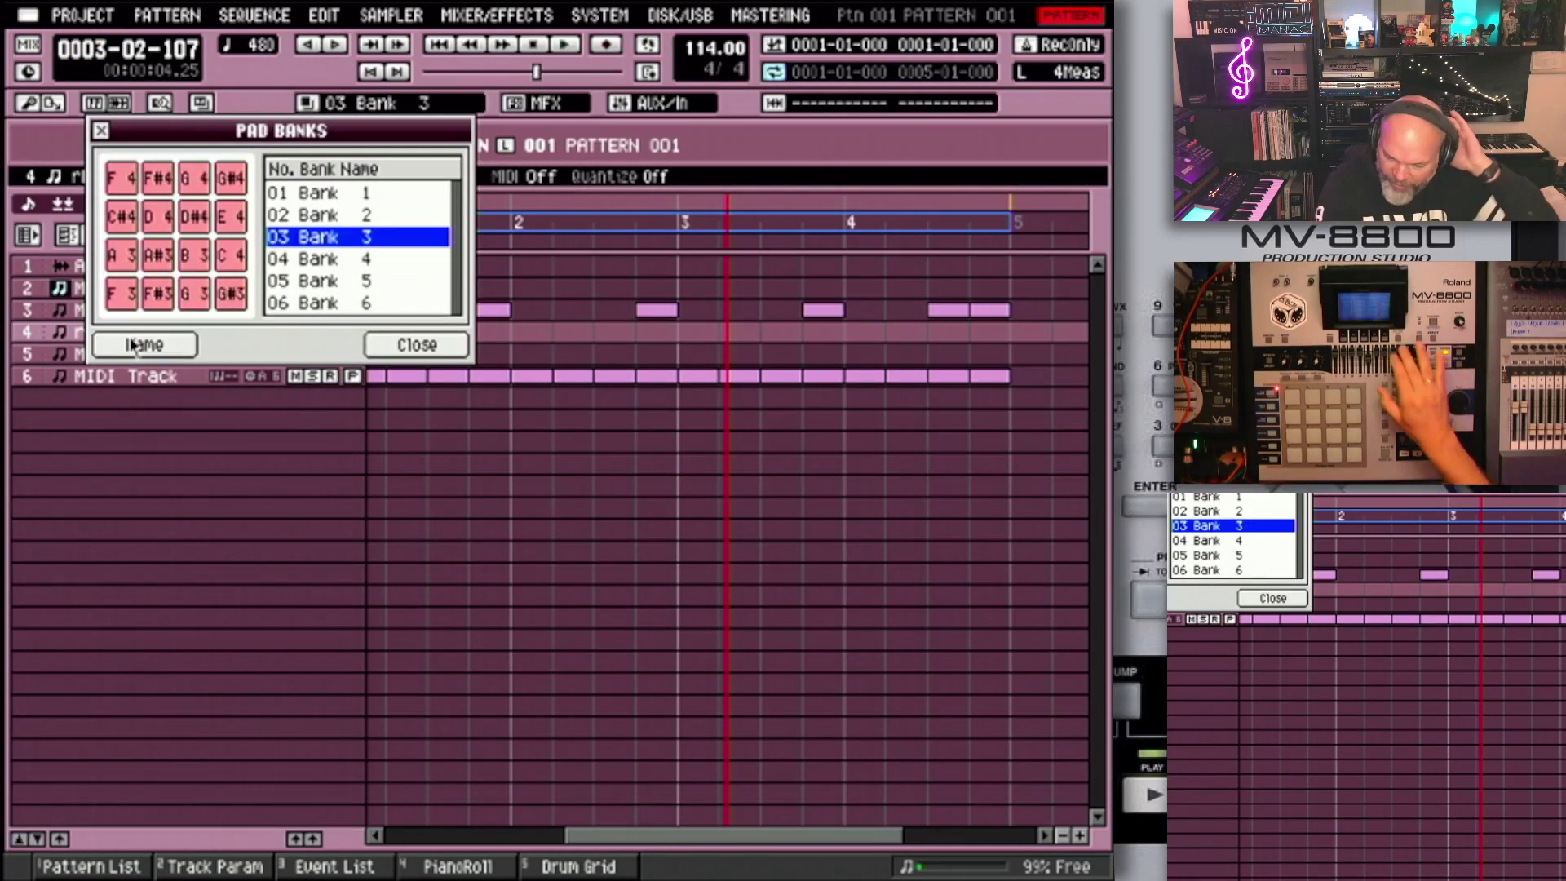
Step: Close the pad bank list with 03 Bank 3 selected
key(Escape)
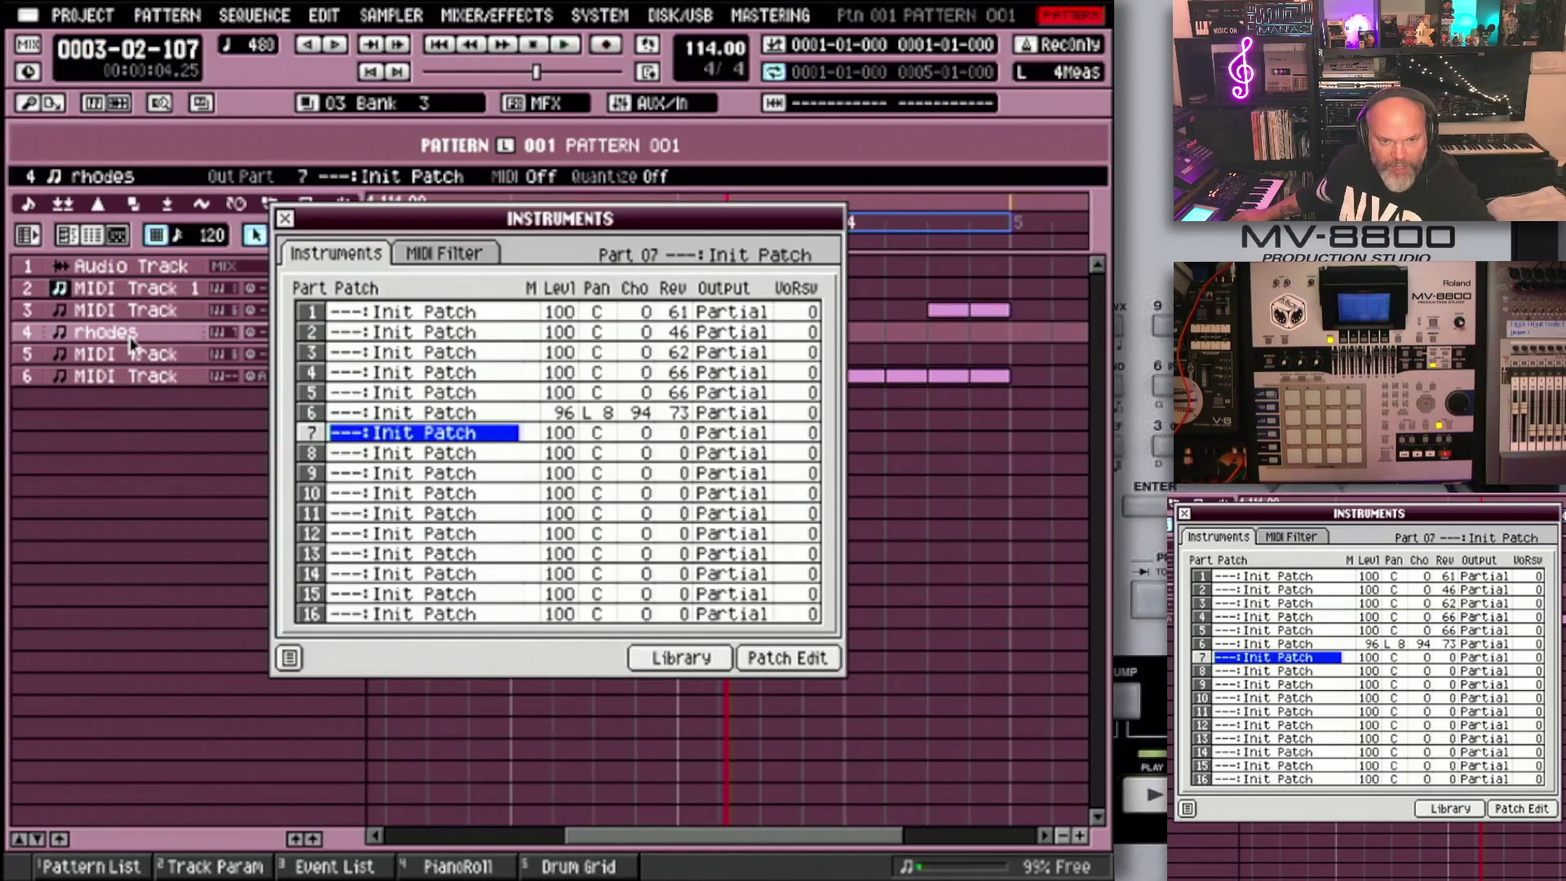
Step: Go from Patch Edit for part 7 through Partial Edit to the SMT page
key(F6)
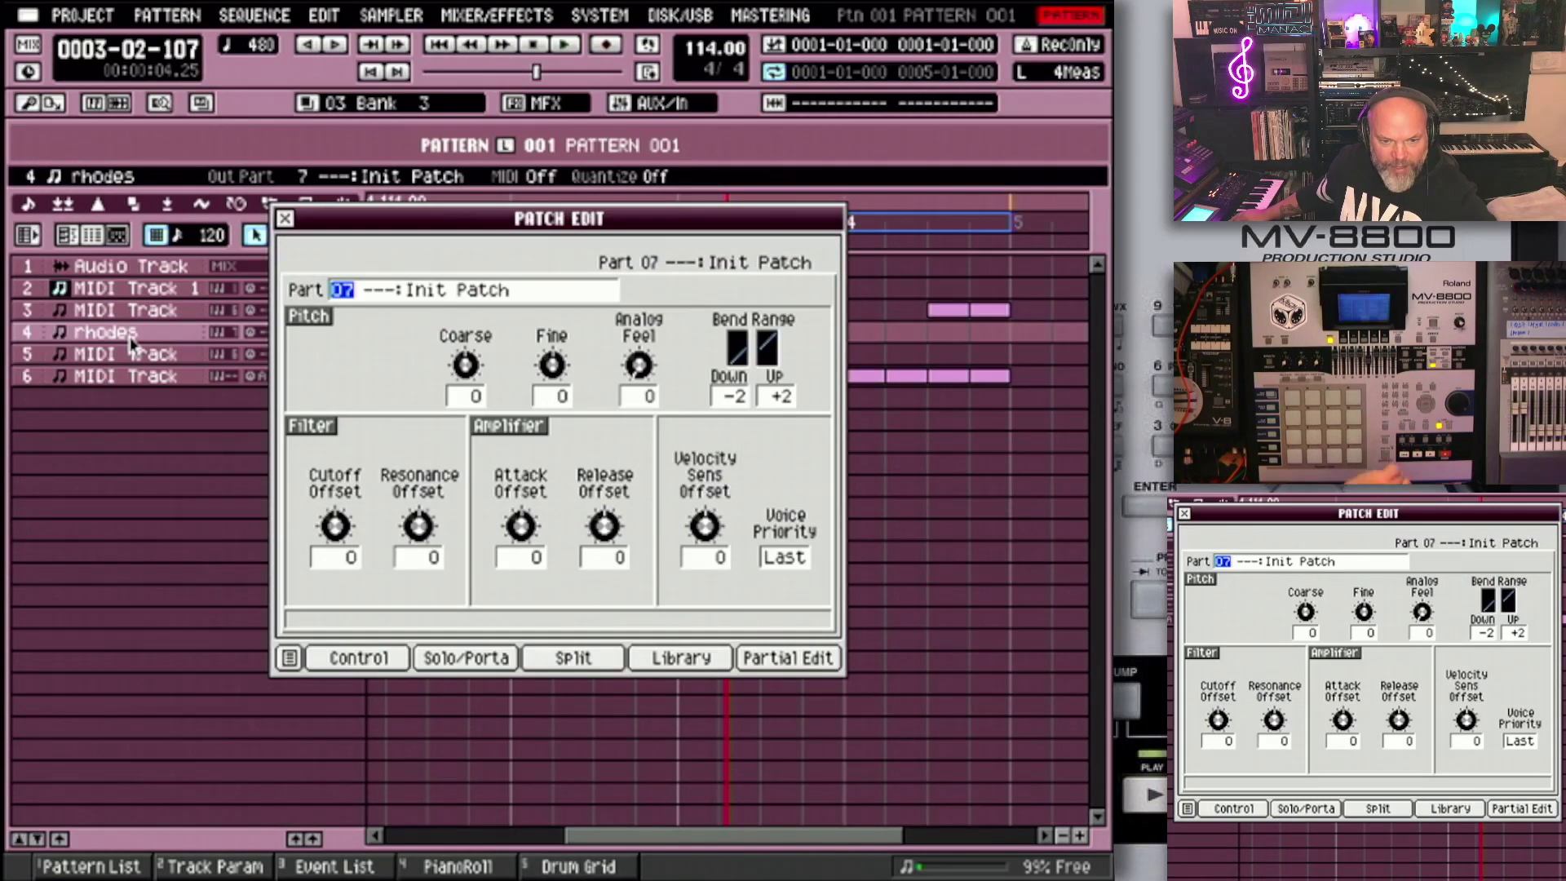
key(F5)
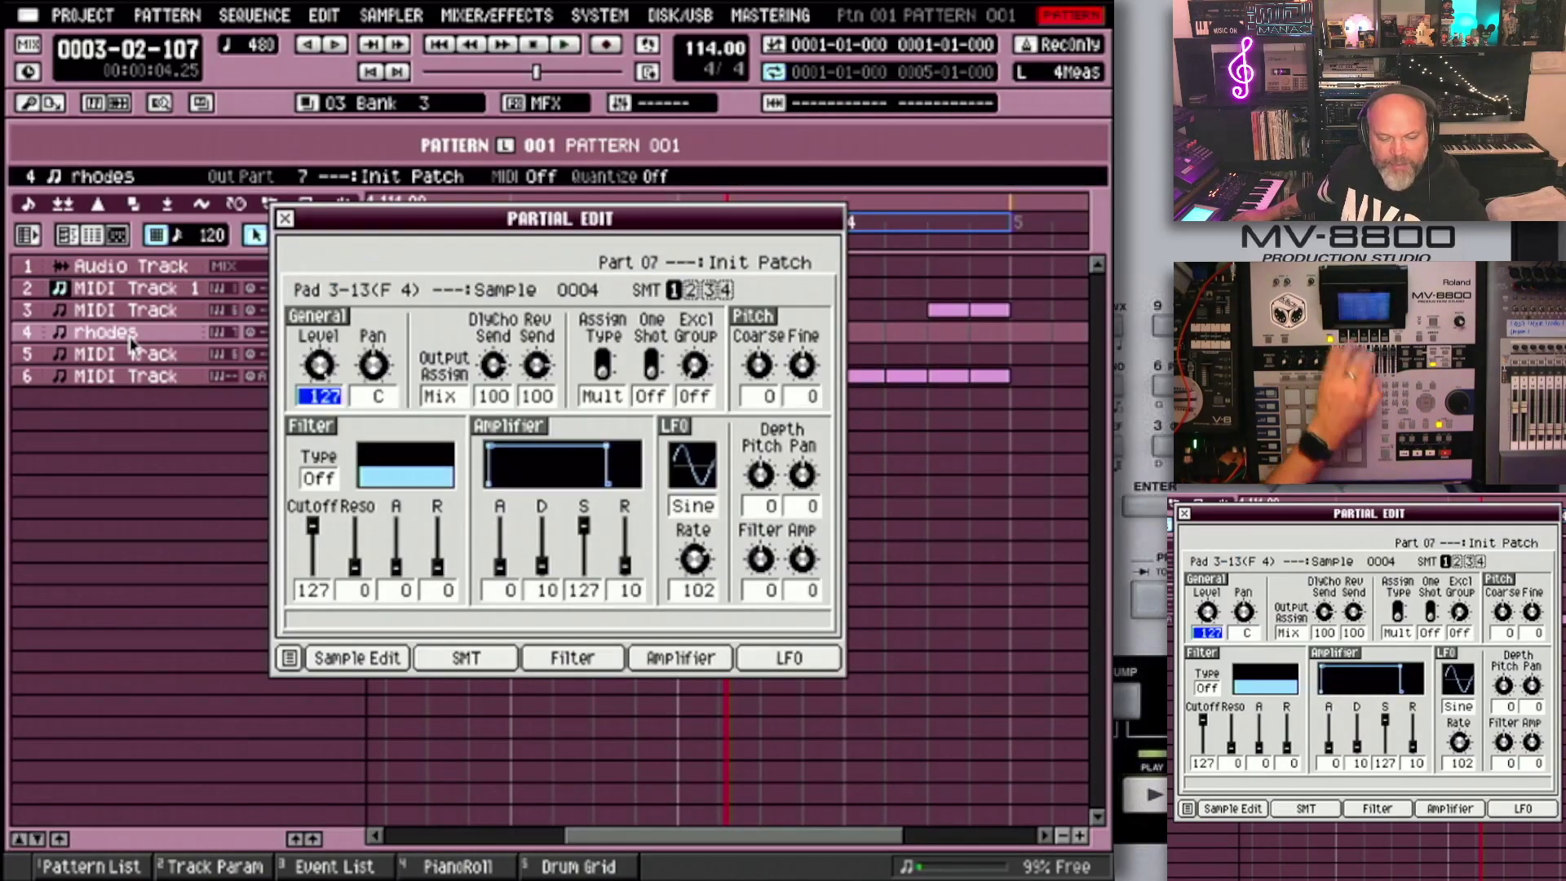
key(F3)
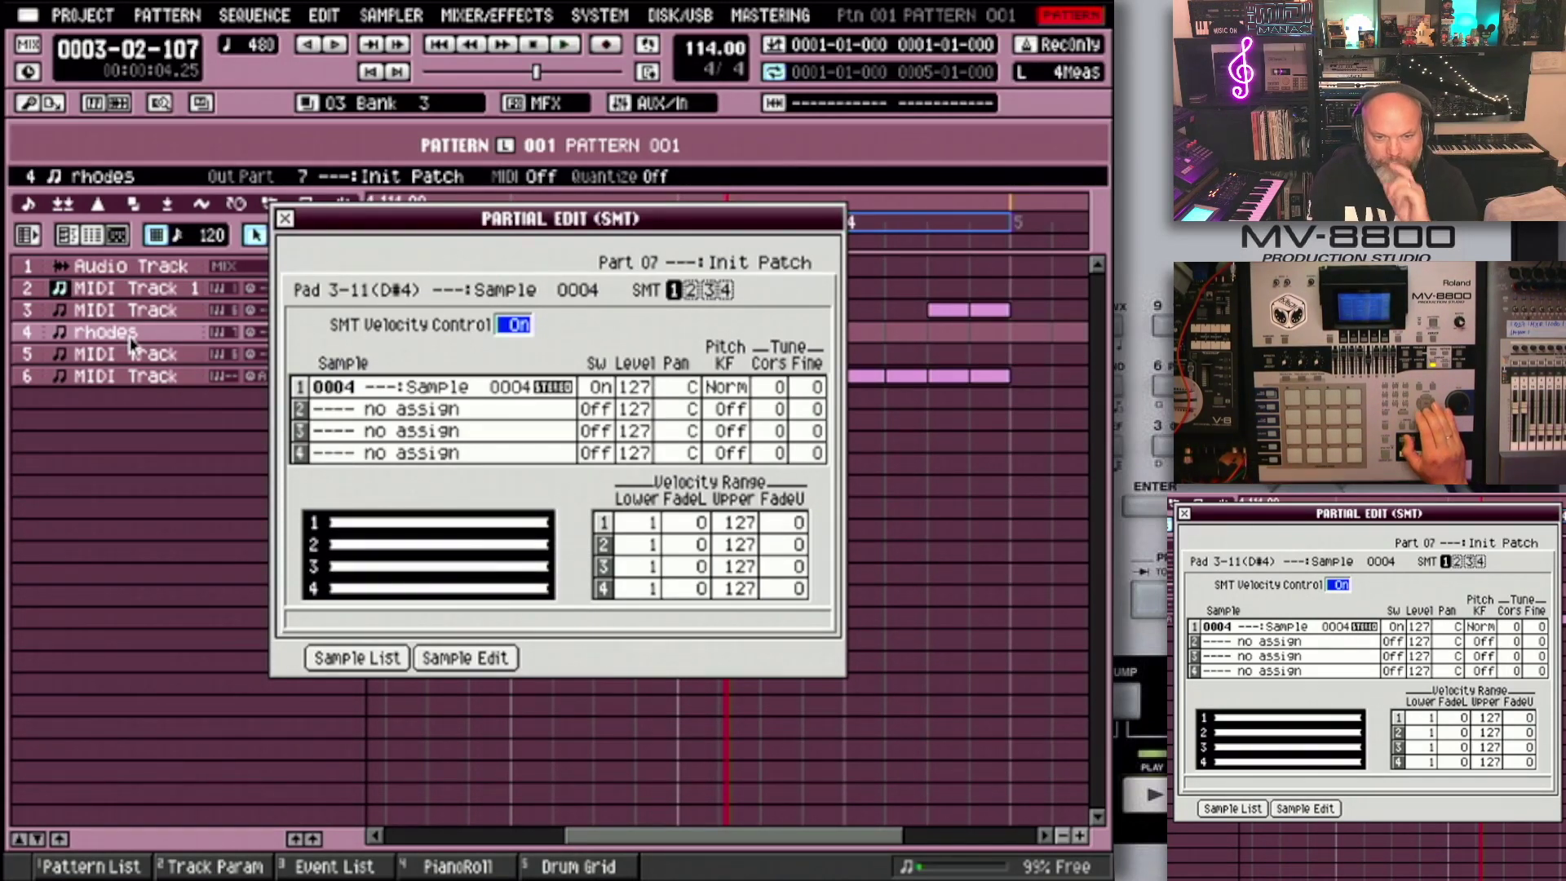
Step: Put Sample 0004 on SMT row 2 and set that layer's Pitch KF to Norm
key(Down)
key(Down)
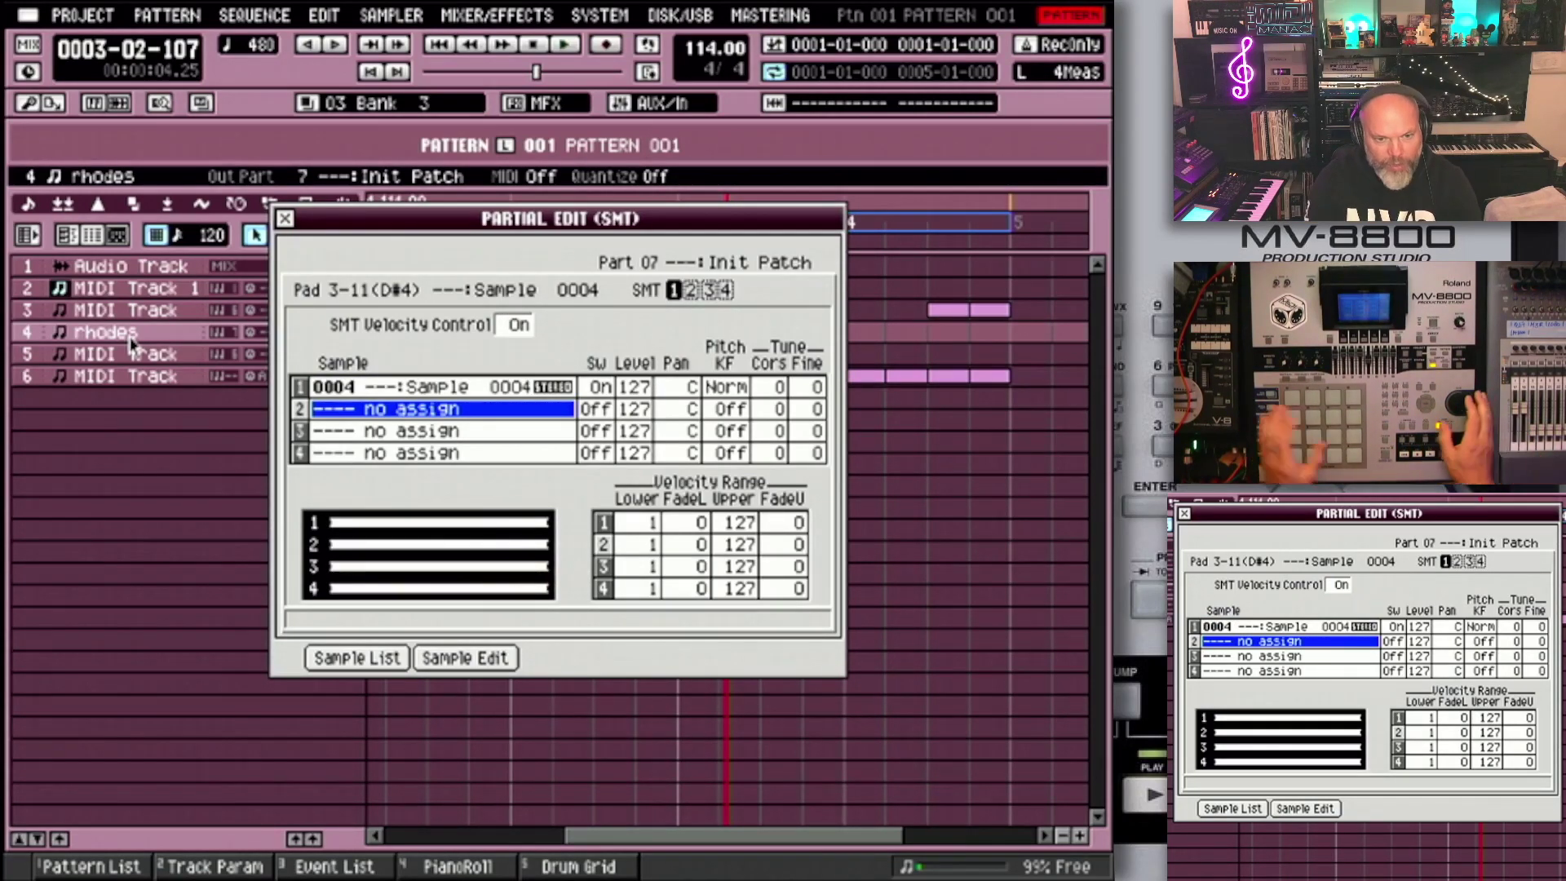
key(F1)
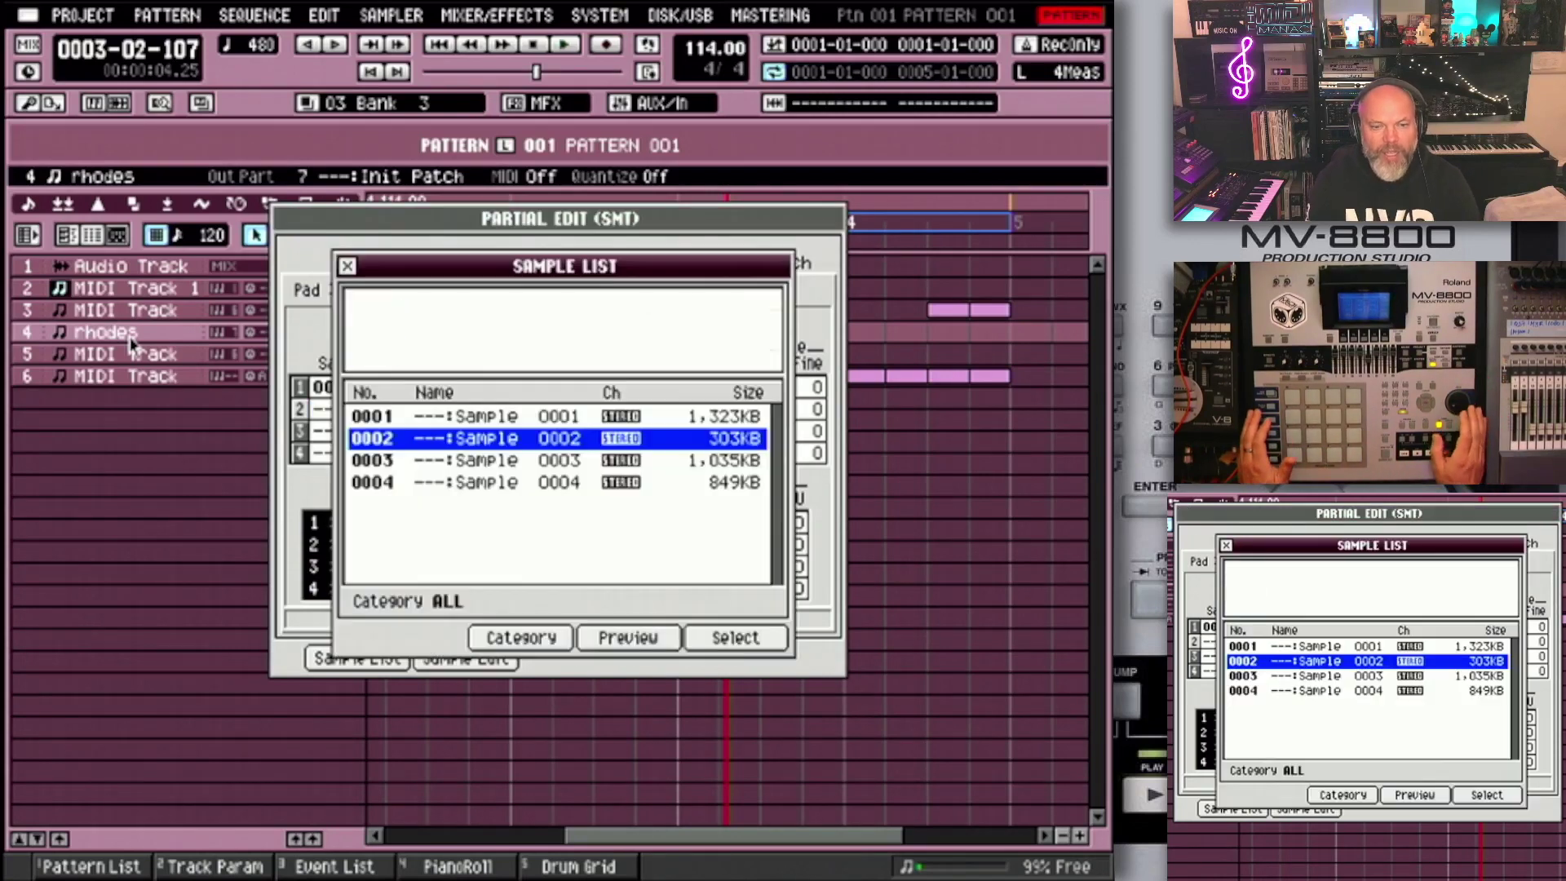
key(Down)
key(Down)
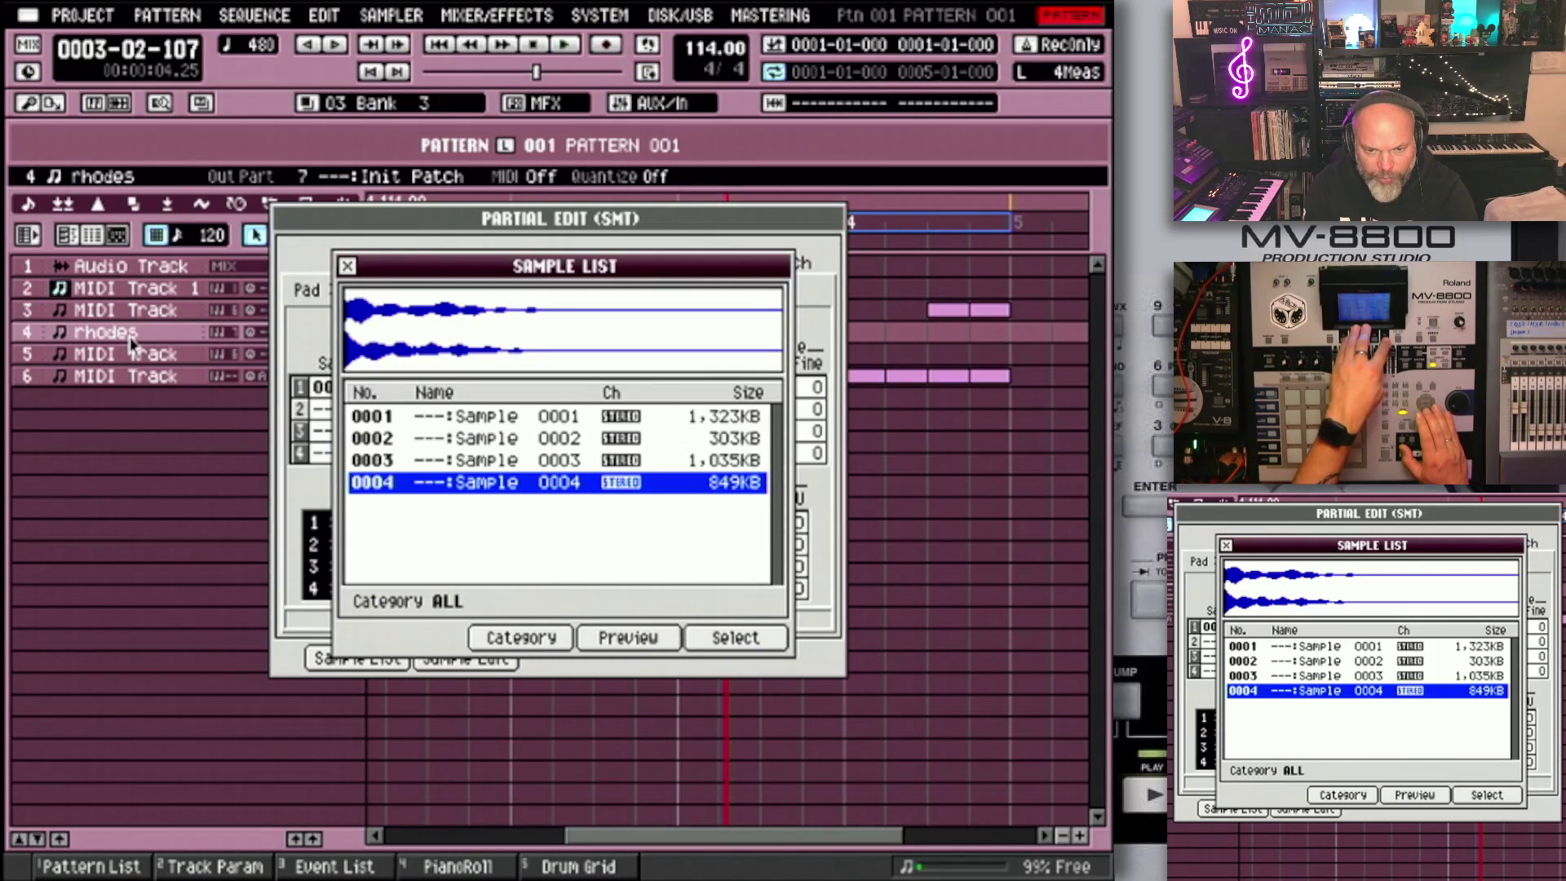
key(Return)
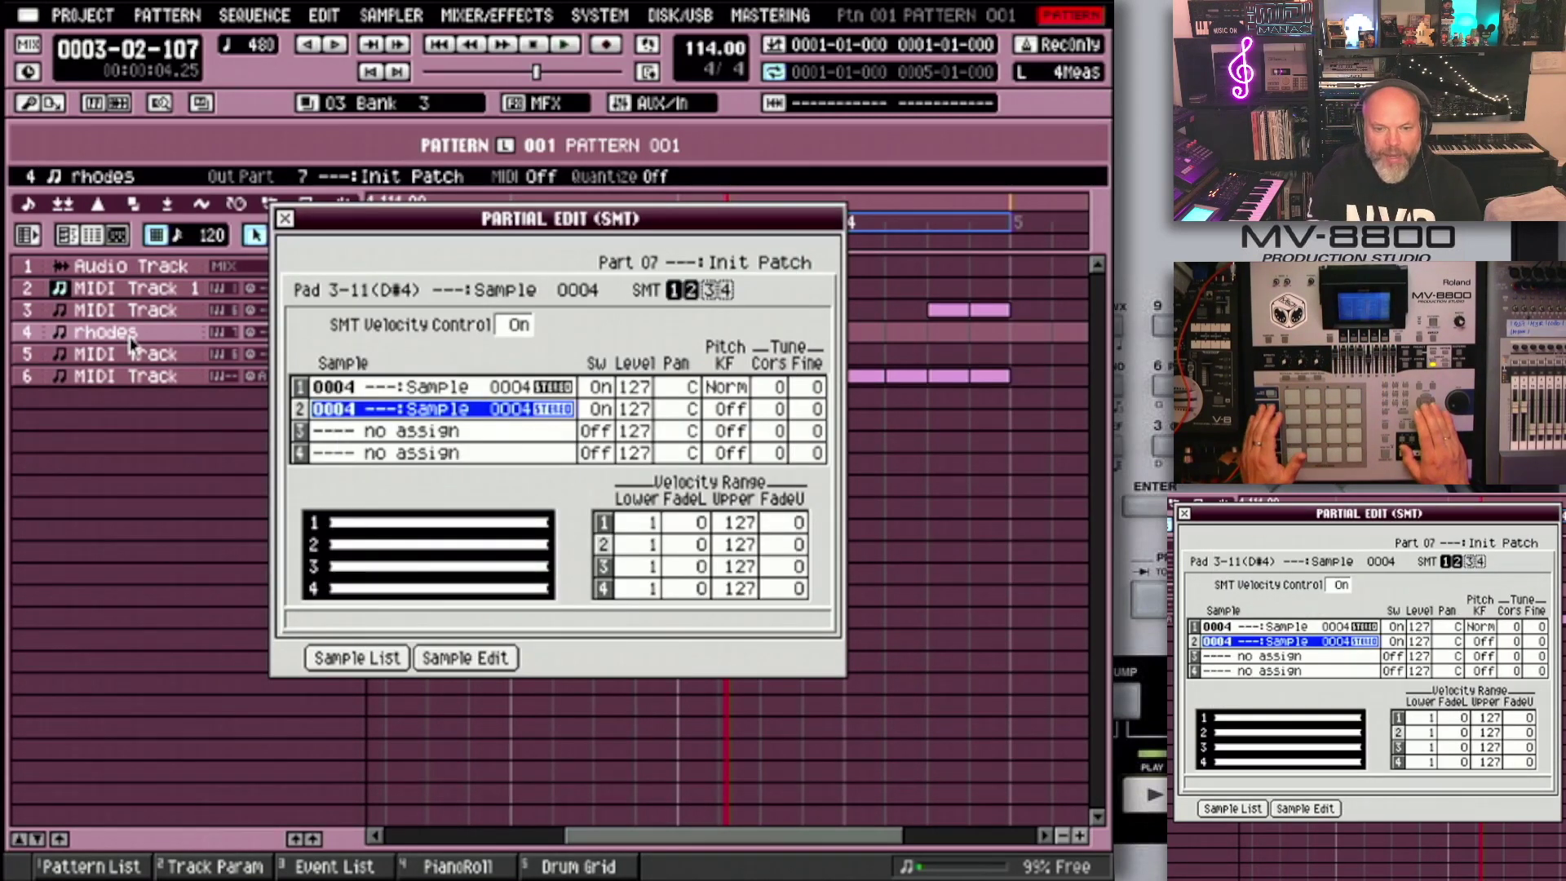
key(Right)
key(Right)
key(Right)
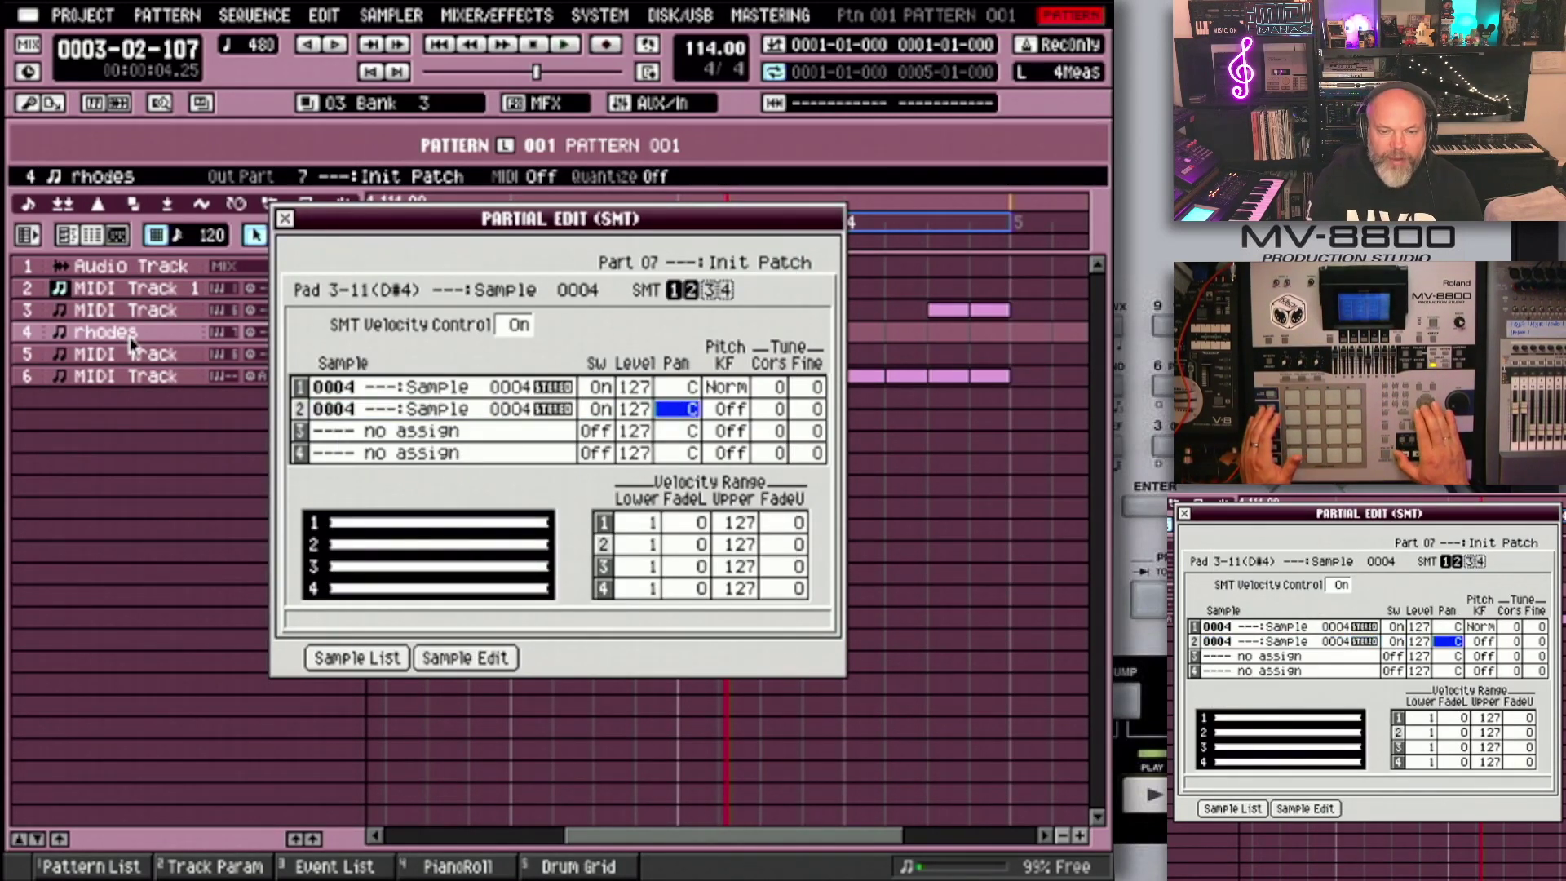
key(Right)
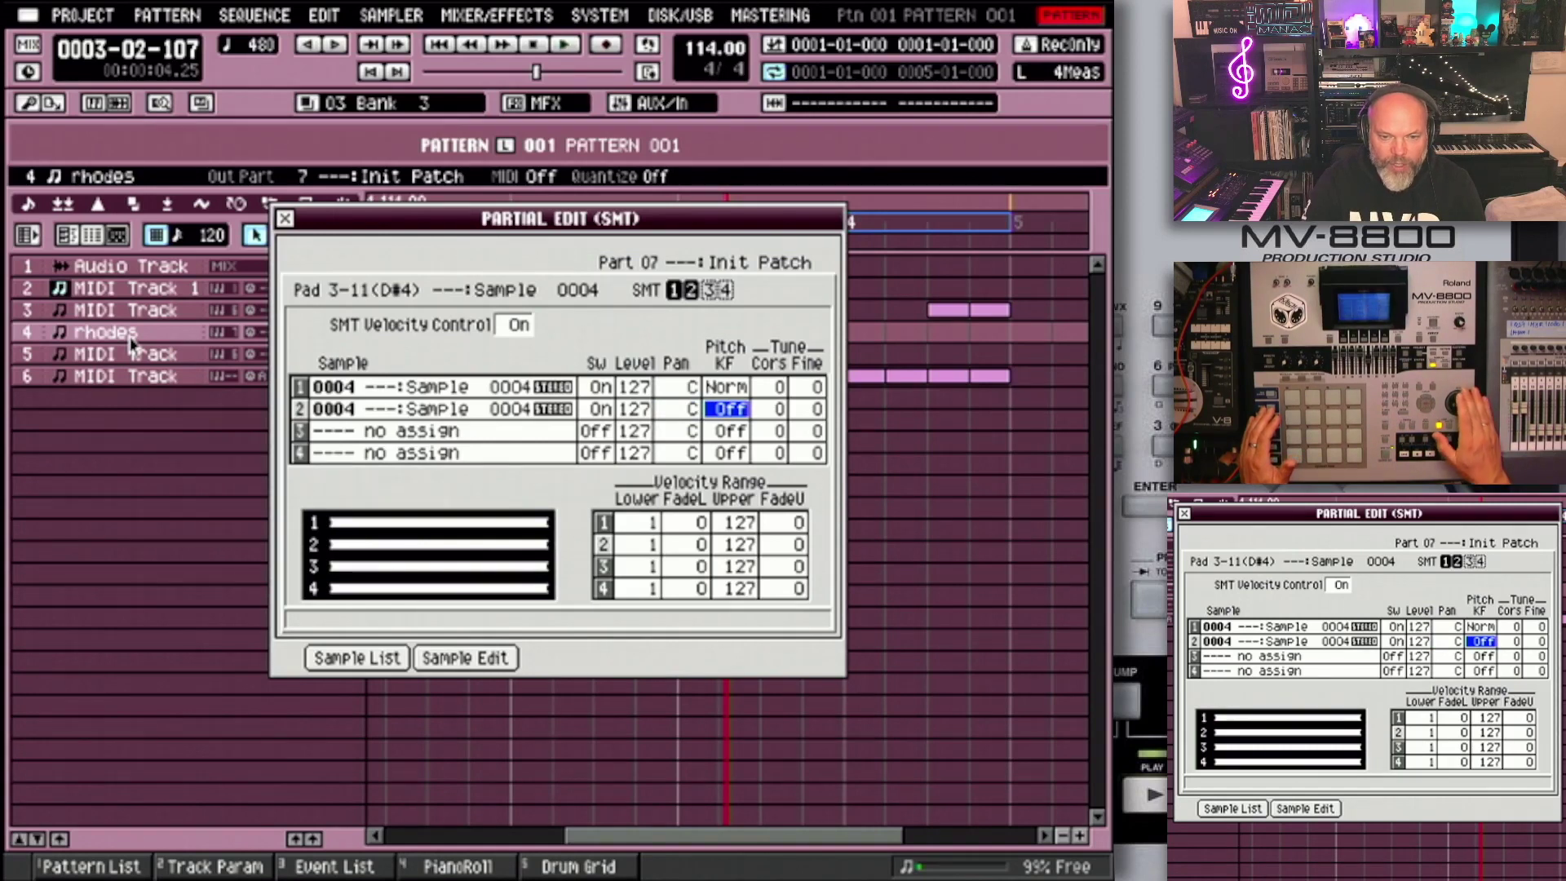
key(Up)
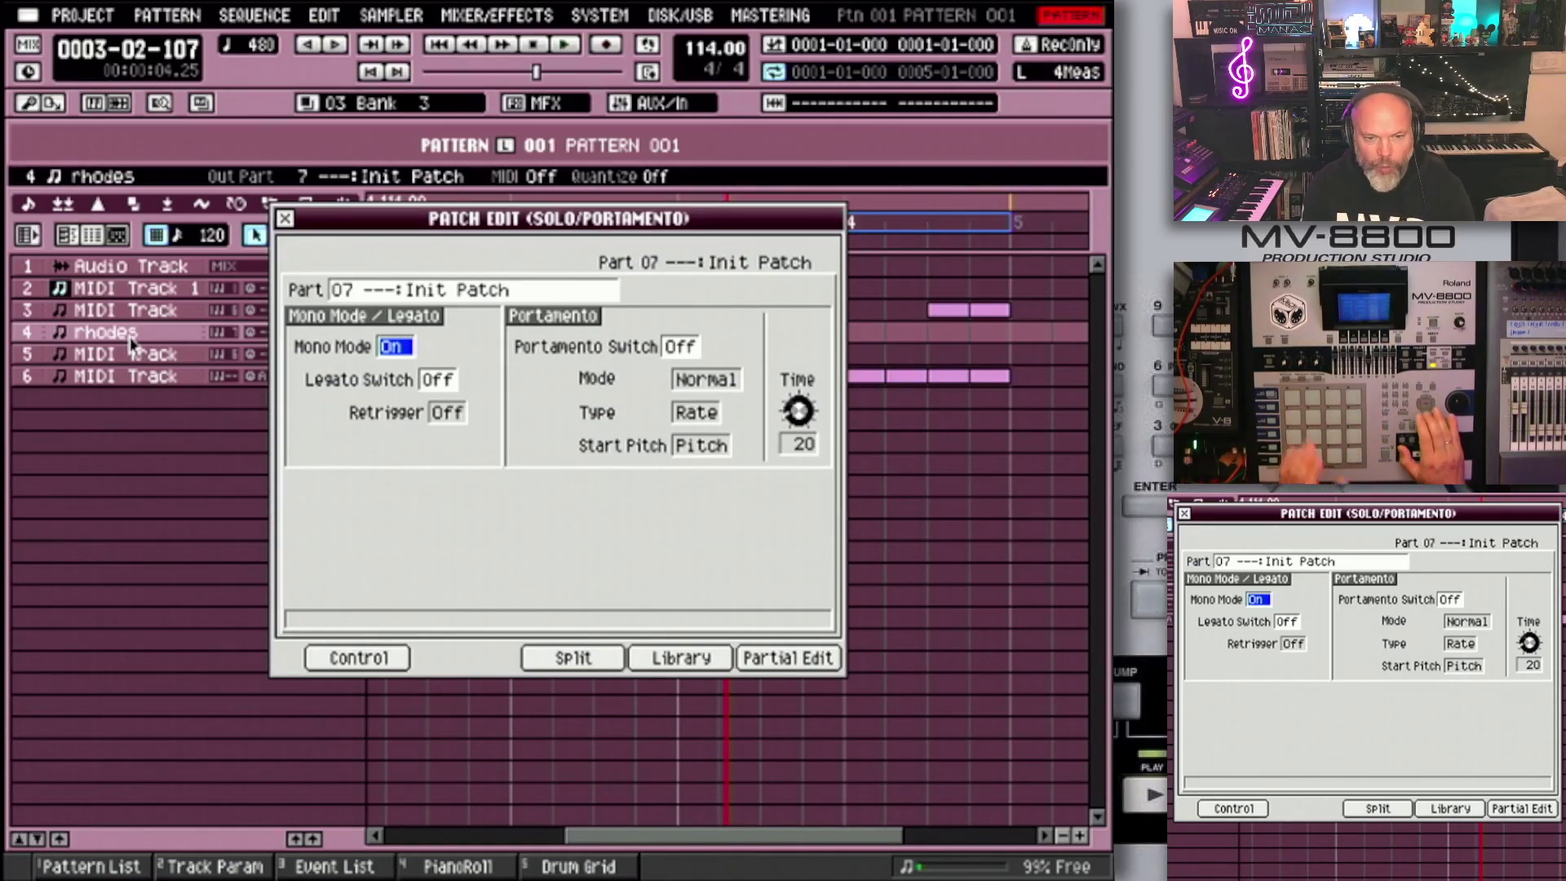
Step: Turn on Legato and Portamento for part 7, with Legato mode and portamento time 25
key(Down)
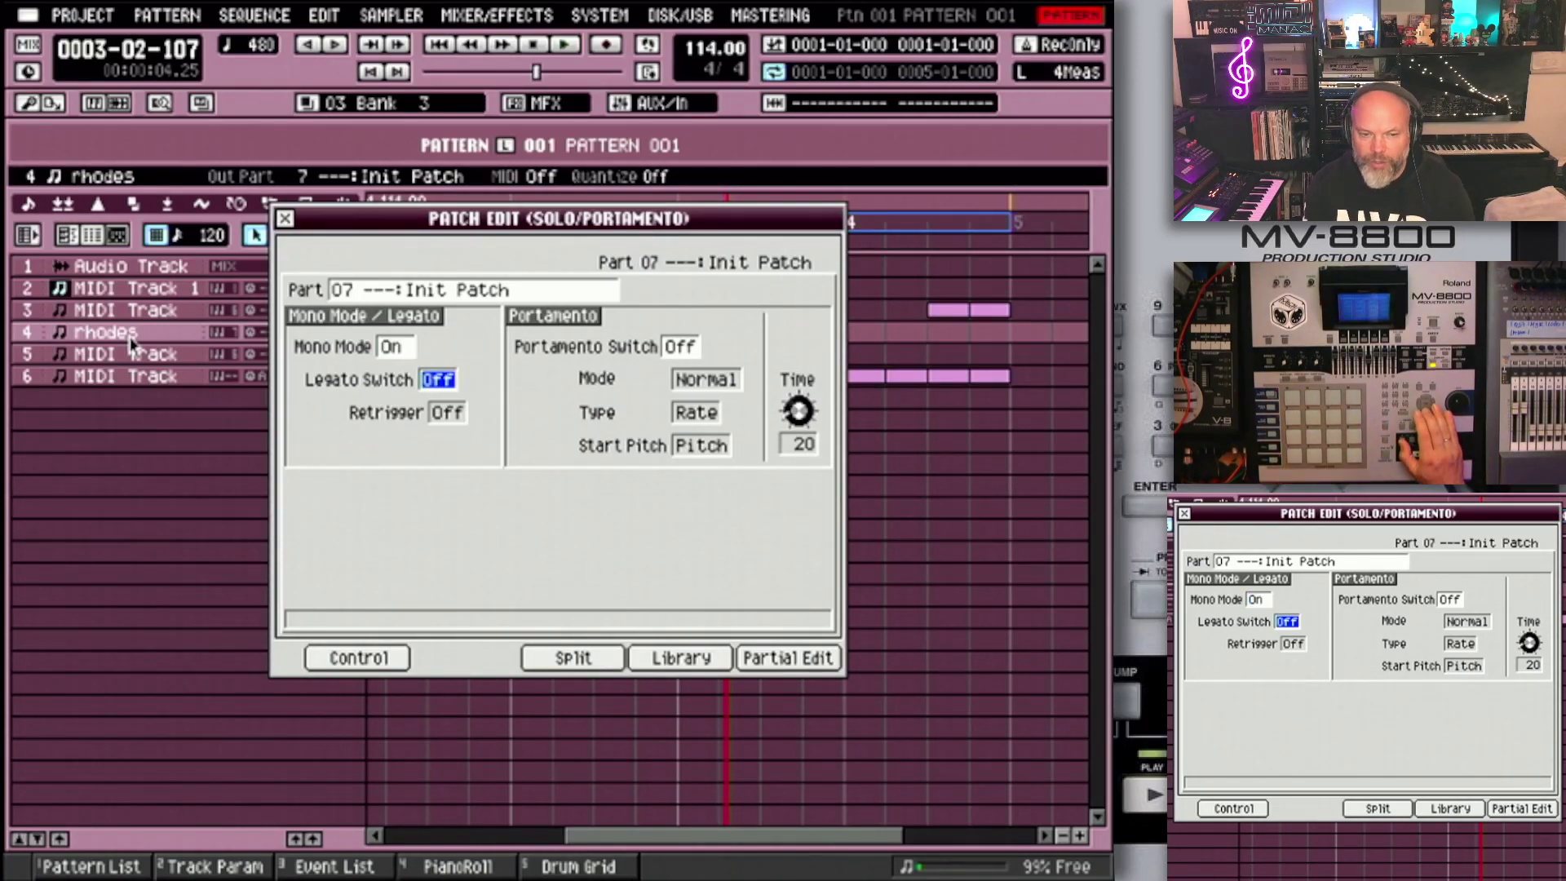
key(plus)
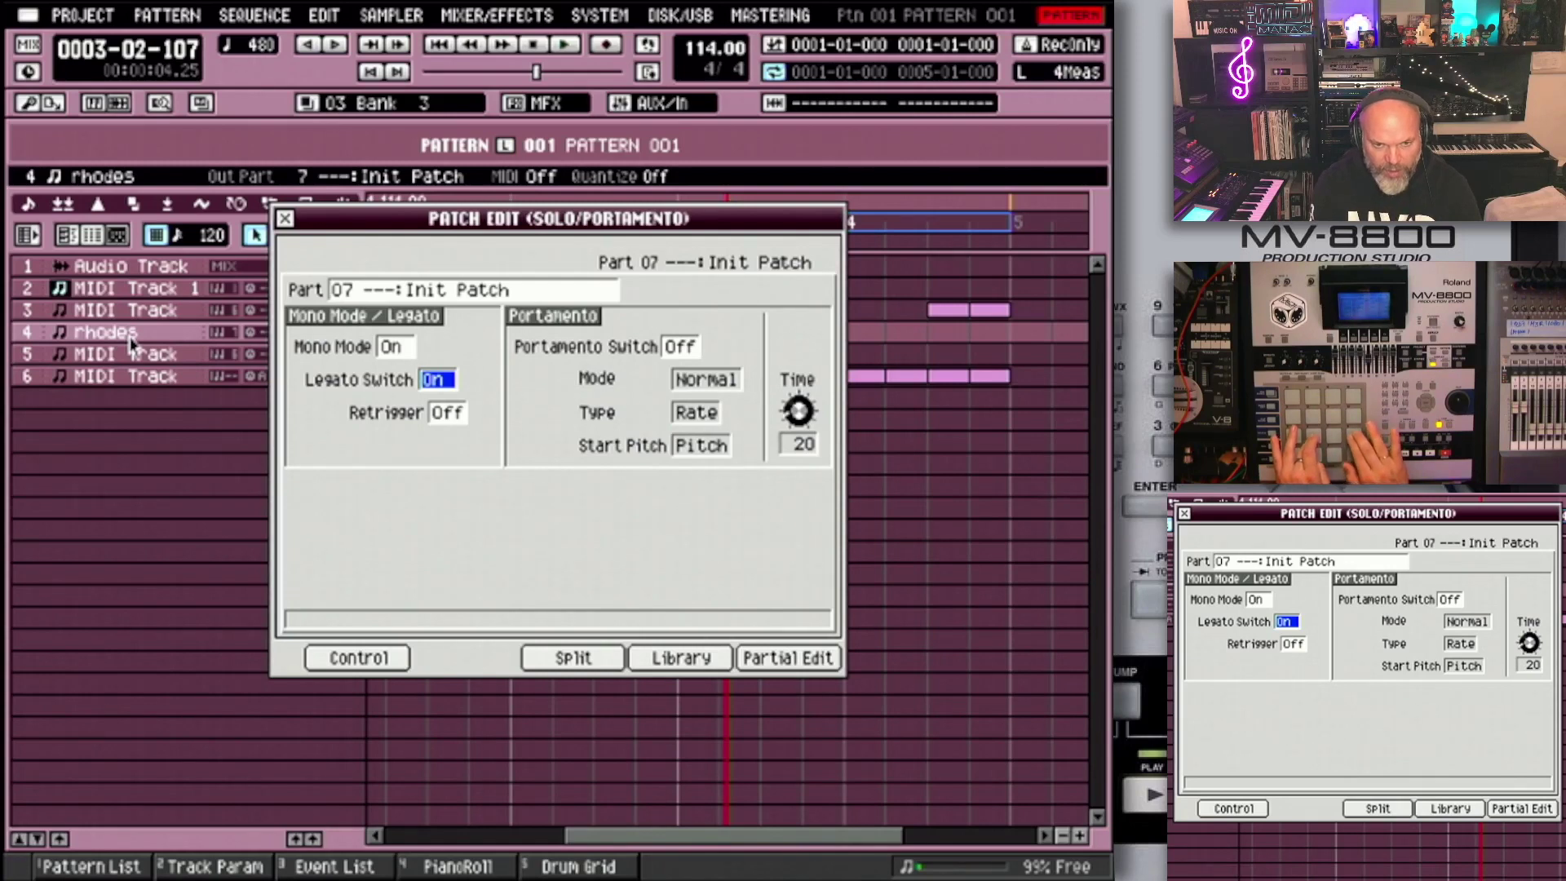
key(Down)
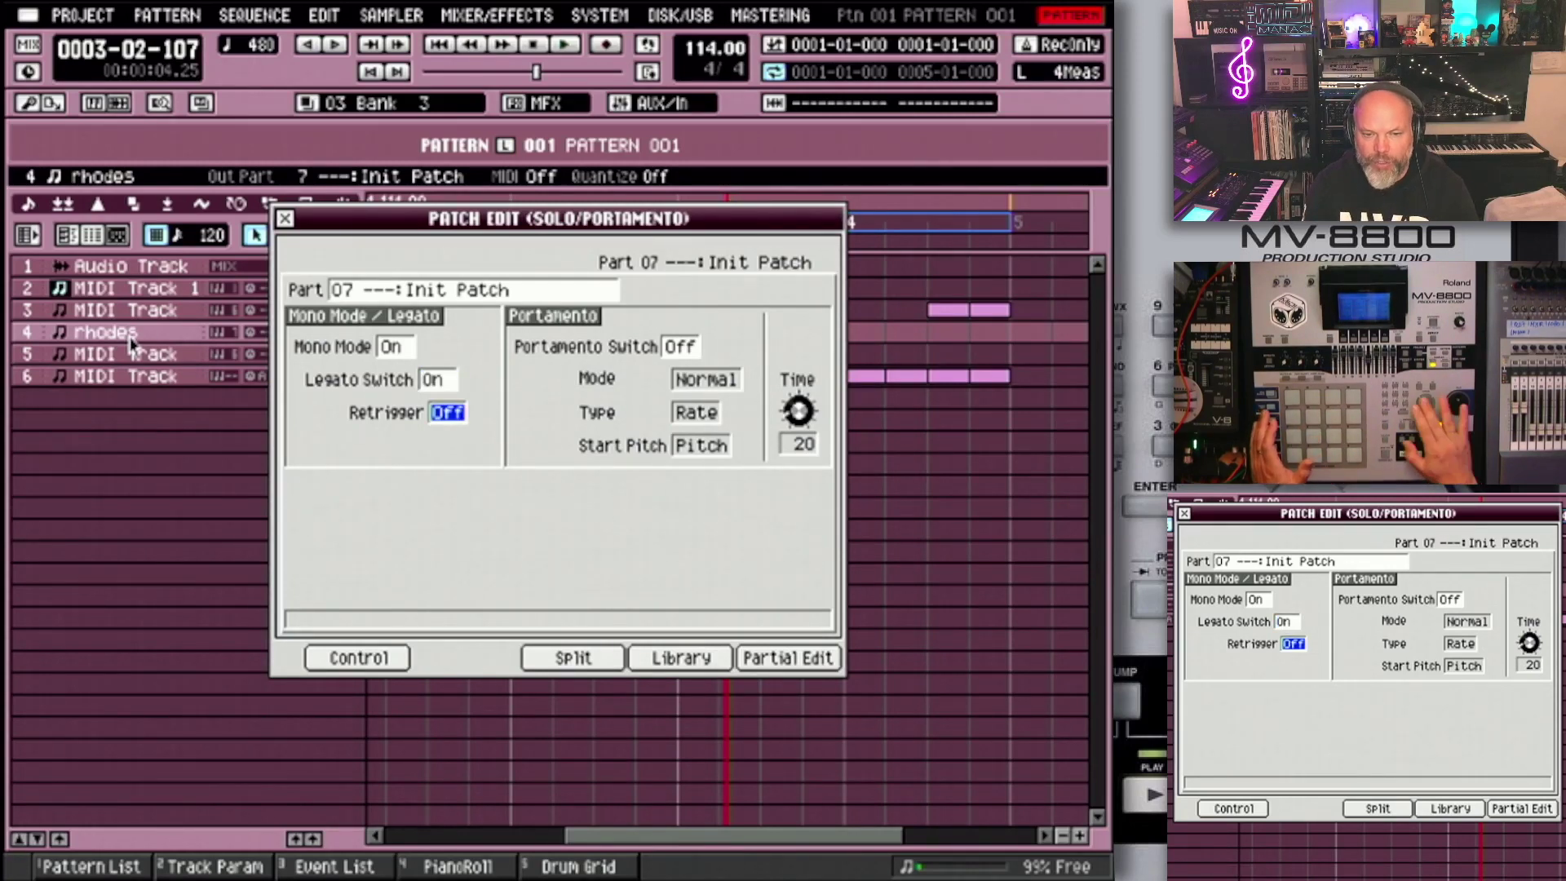
key(Up)
key(Up)
key(Right)
key(plus)
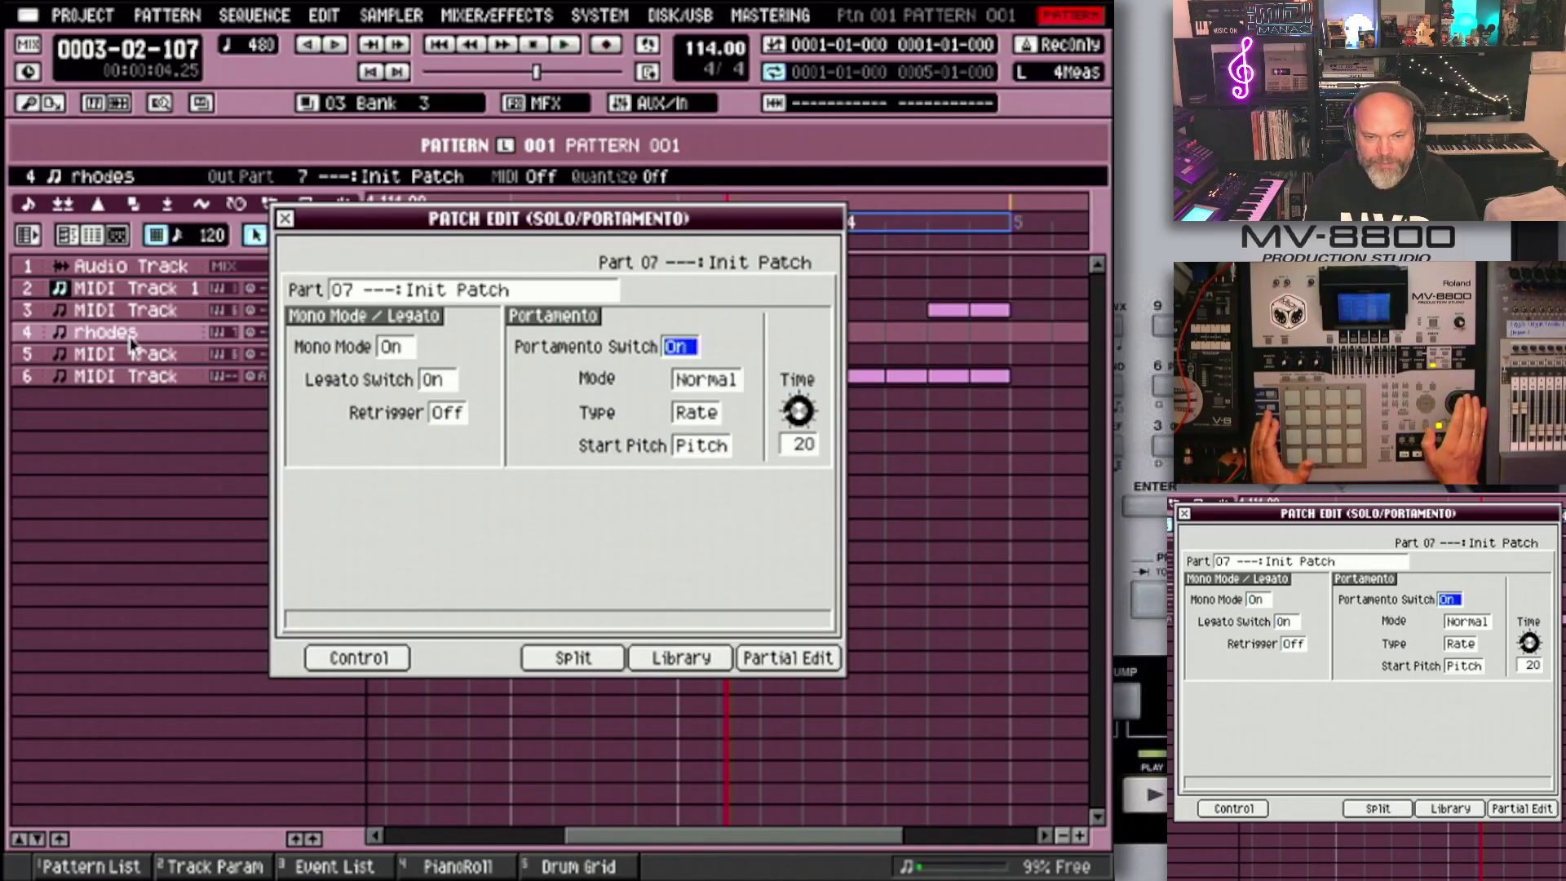
key(Down)
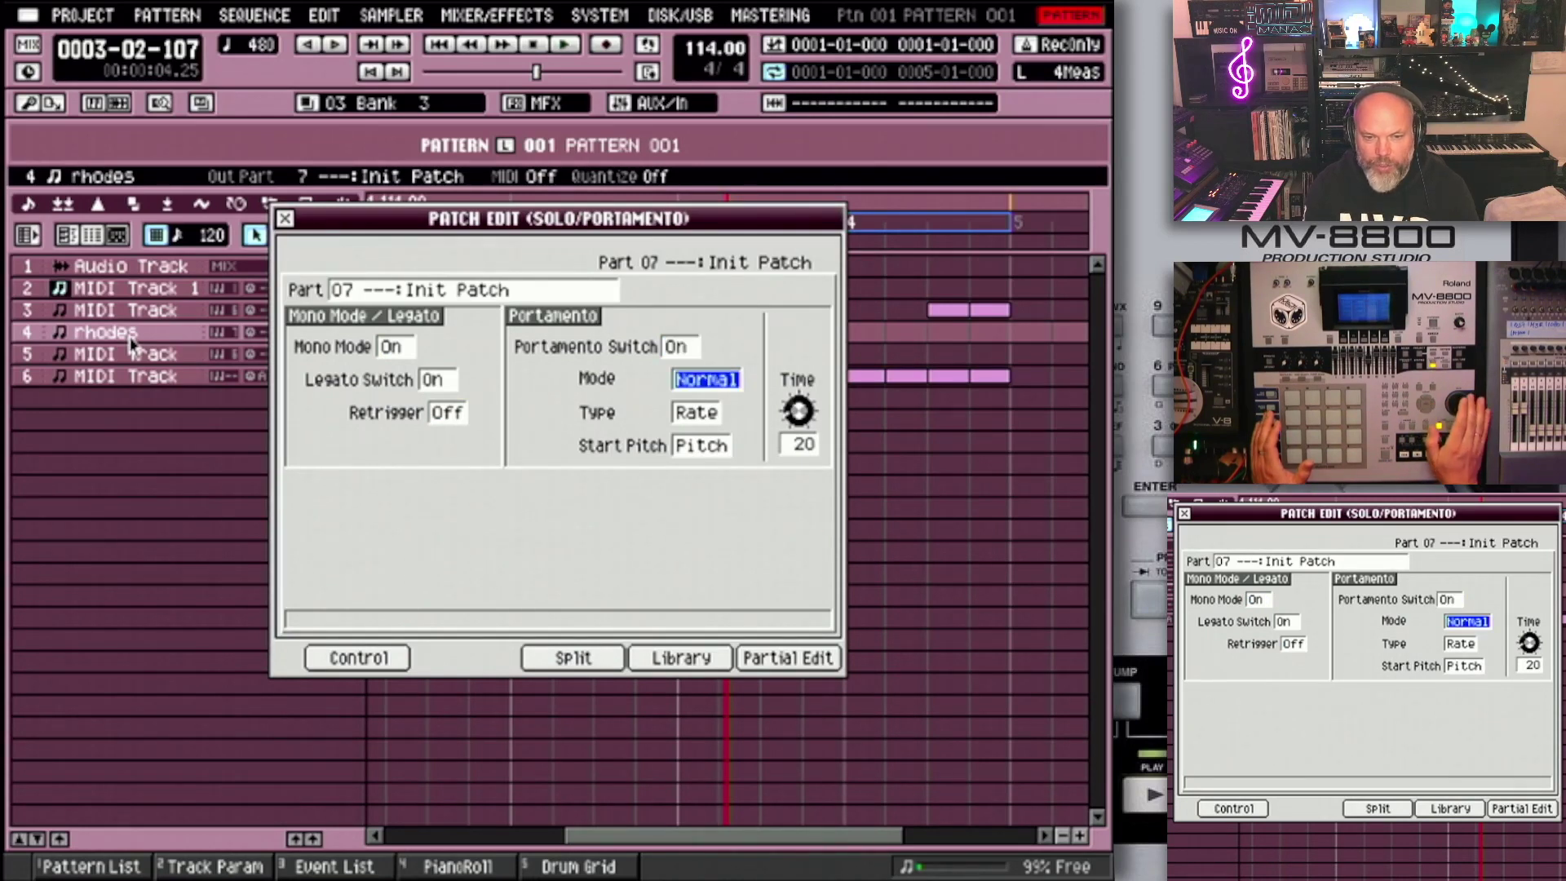
key(plus)
key(Down)
key(Right)
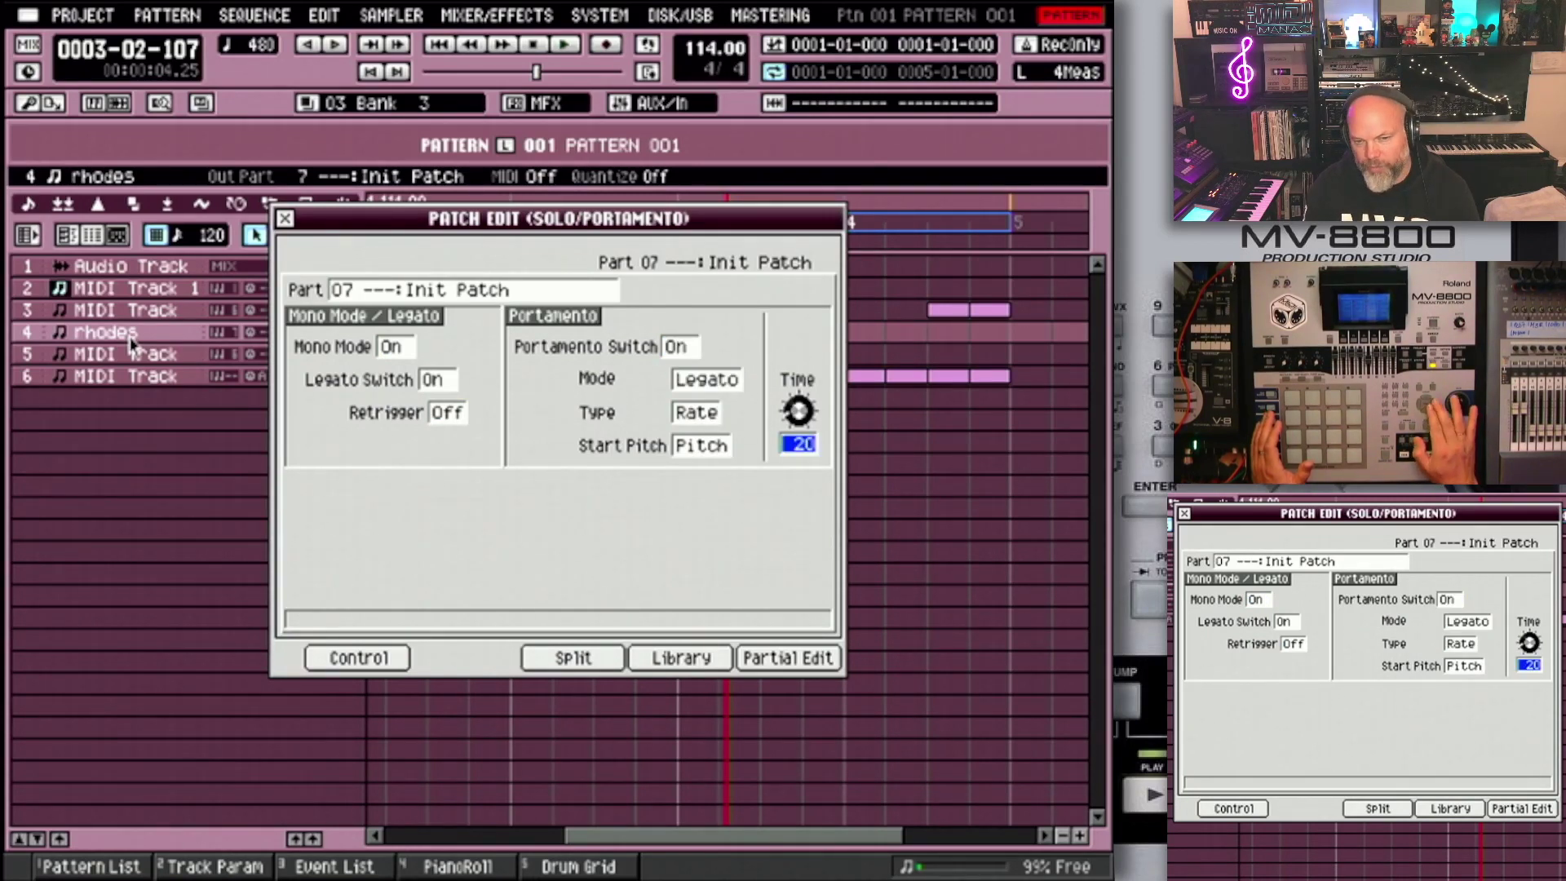
key(plus)
key(plus)
key(plus)
key(plus)
key(plus)
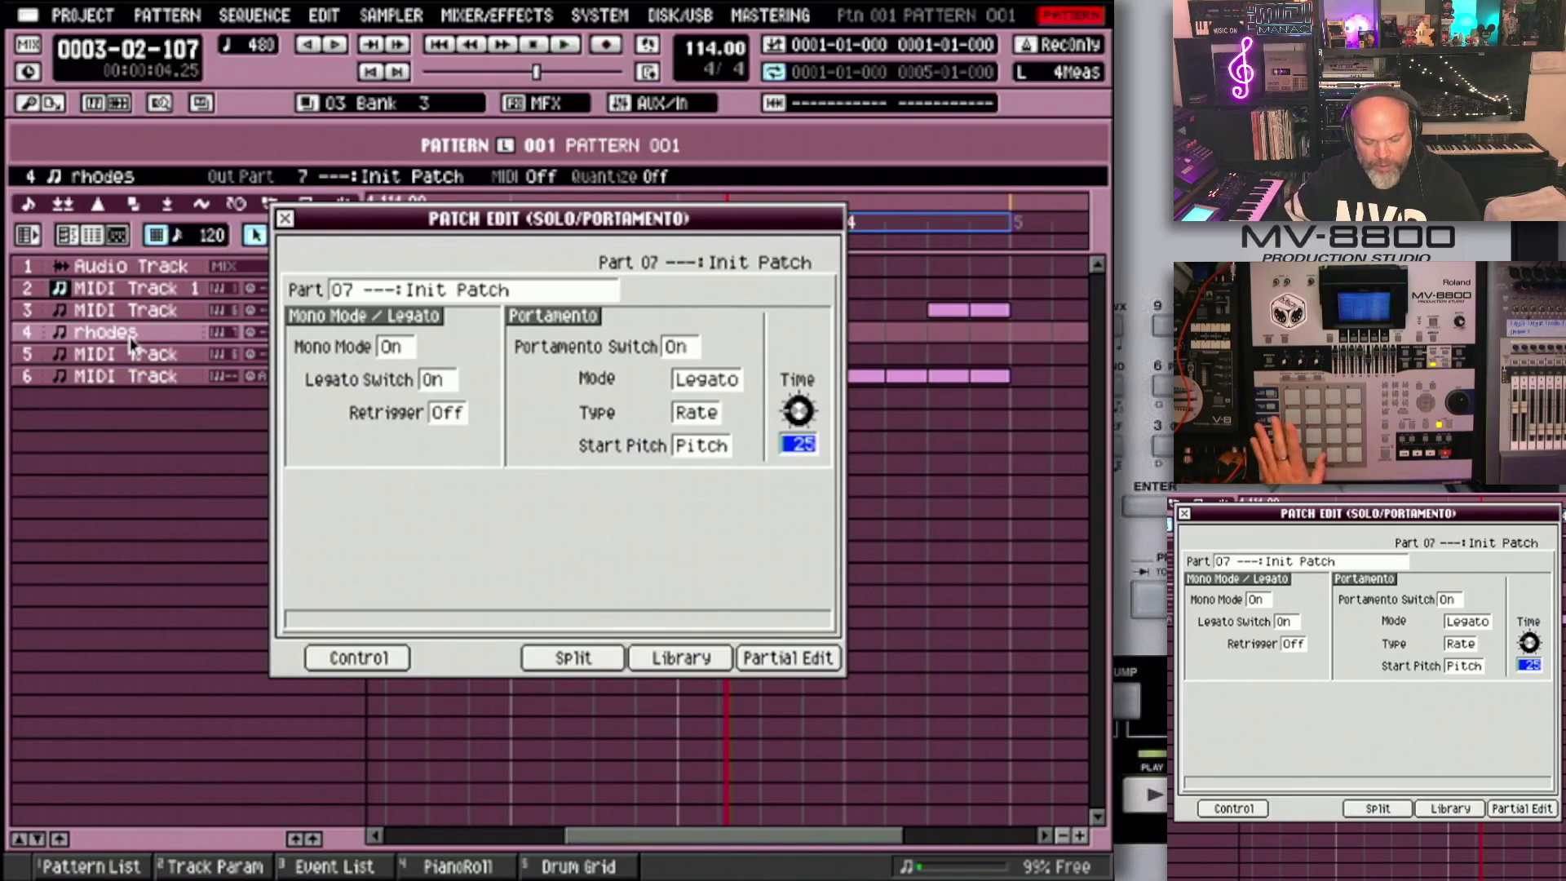
Step: Leave Patch Edit and play part 7's patch once from the top of the pattern
key(Escape)
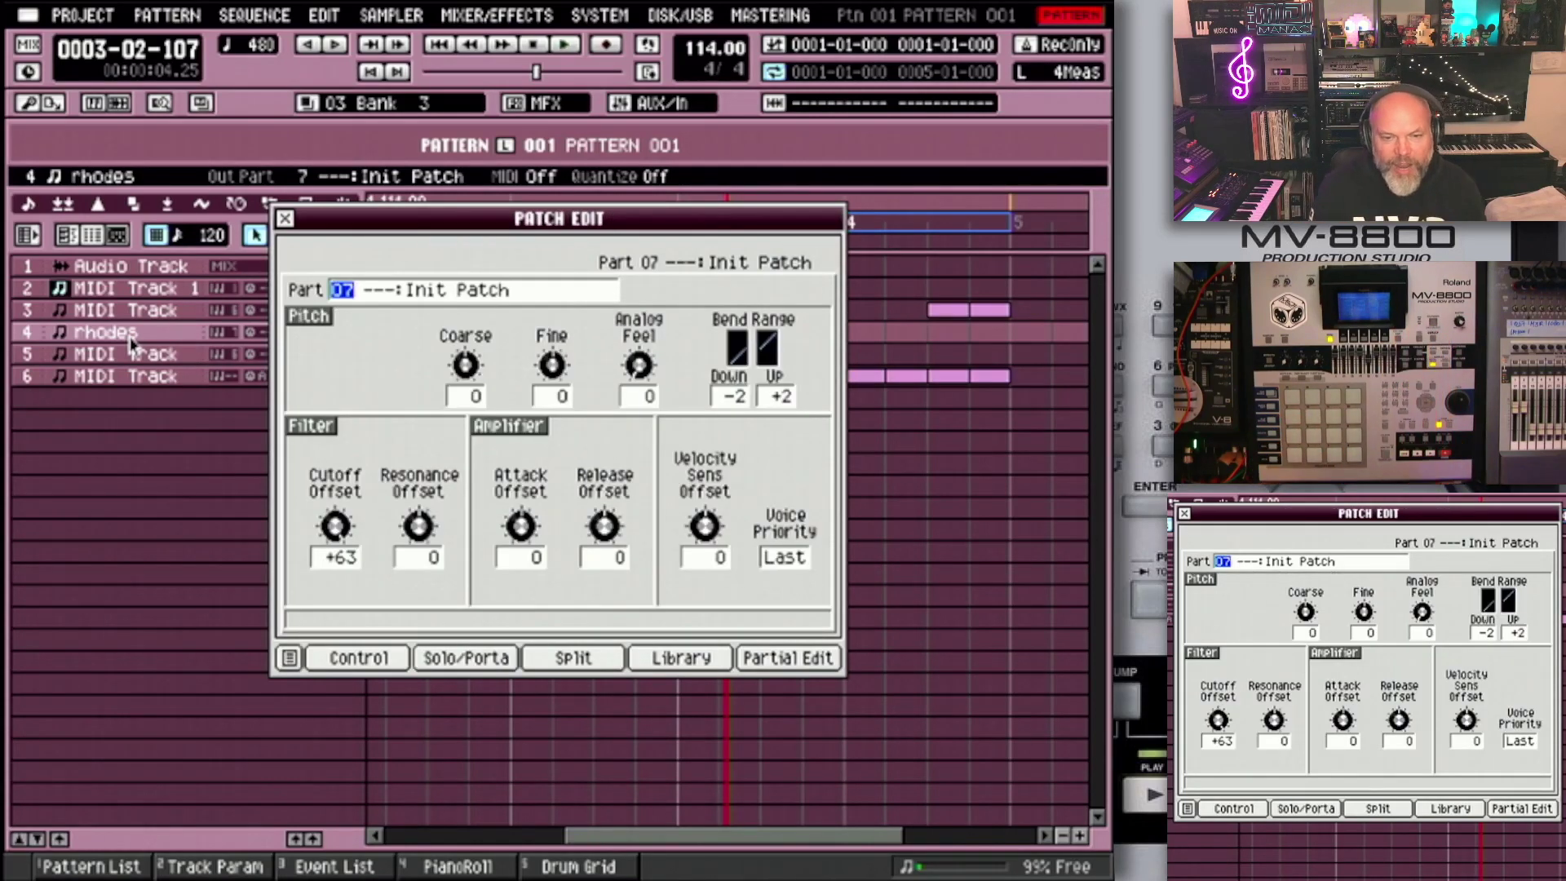
key(Home)
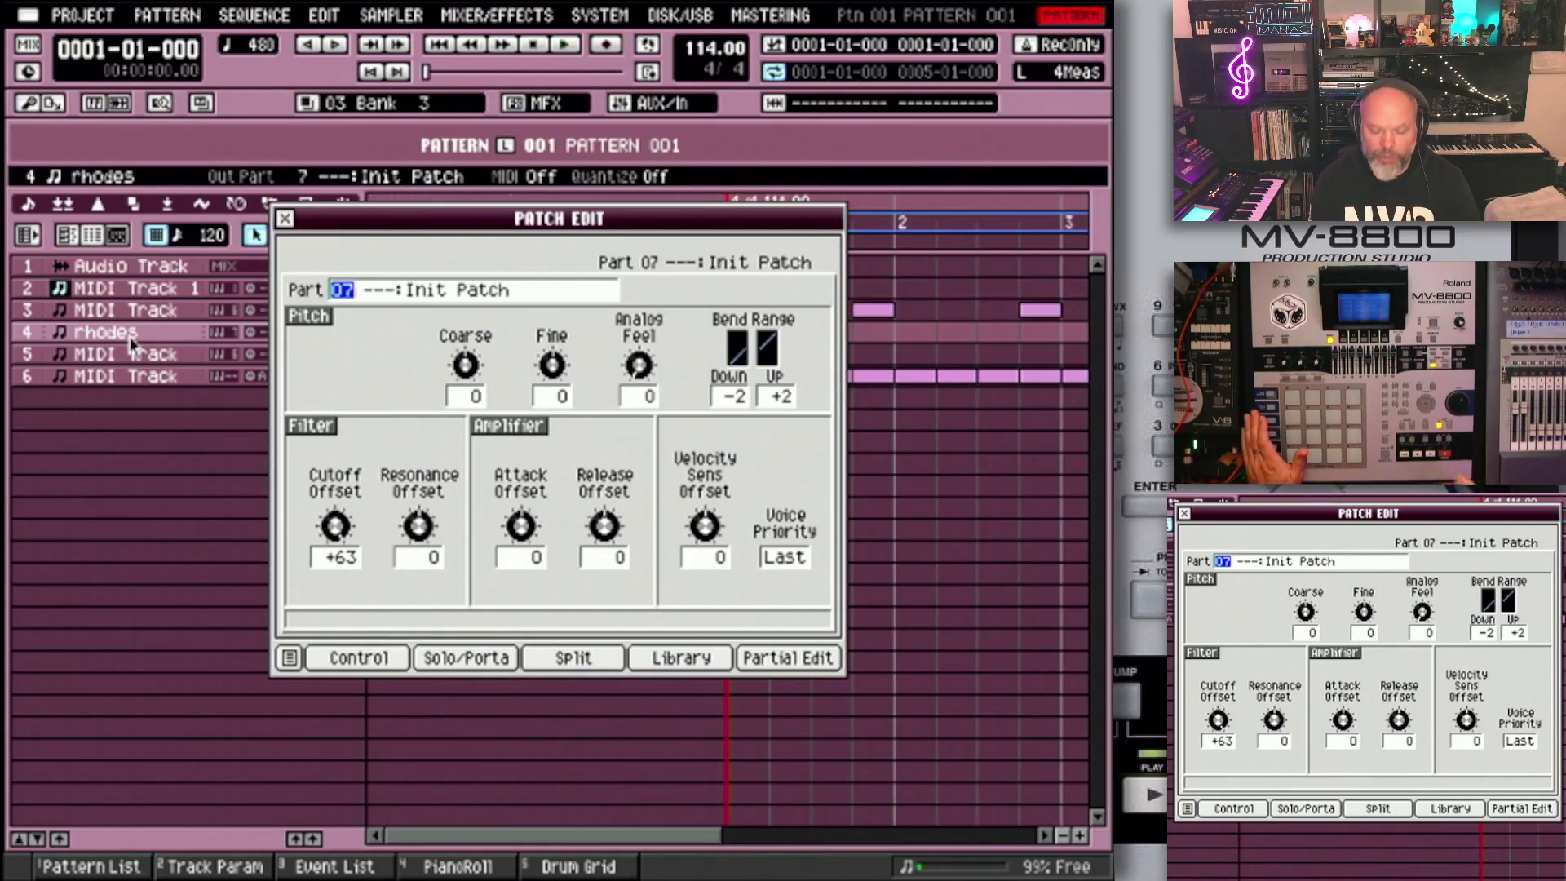
key(space)
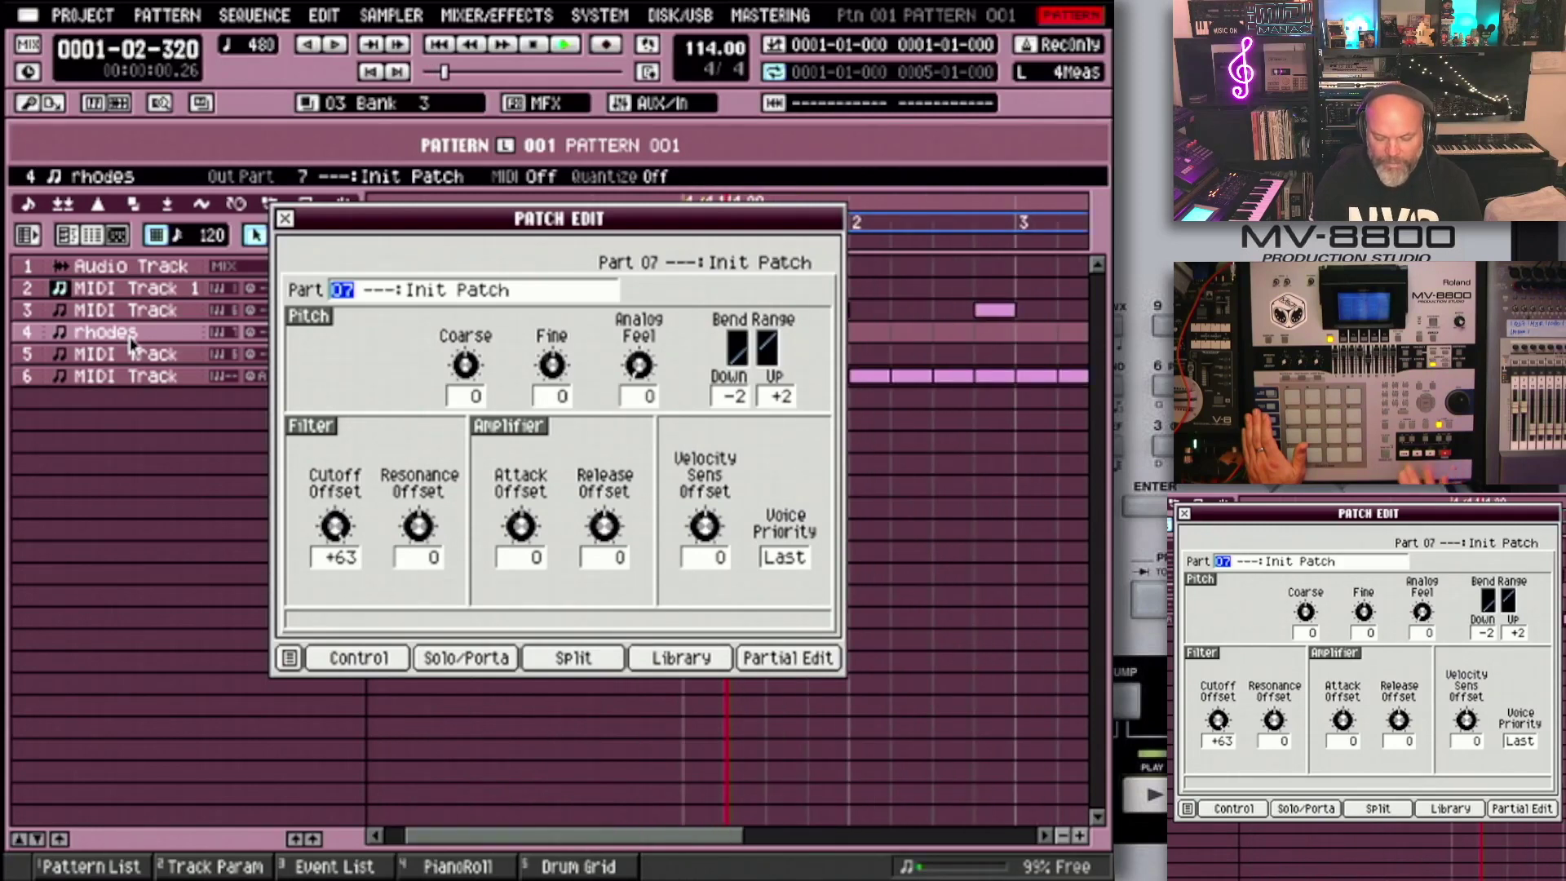
key(space)
Step: Reopen the instrument parts list and set part 1 to pad bank 3
key(Escape)
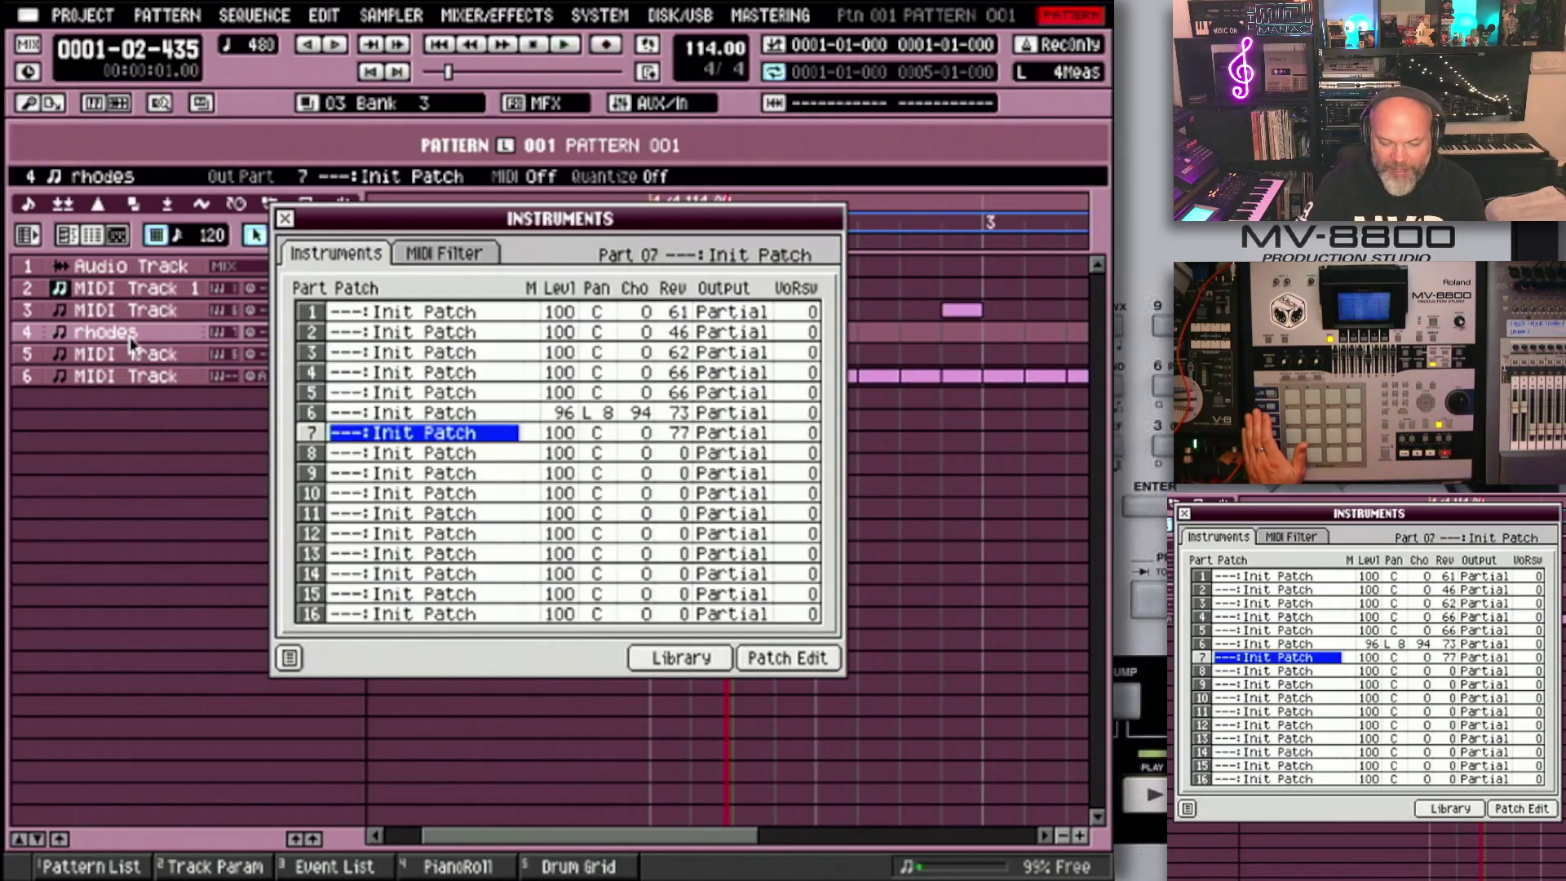
key(Escape)
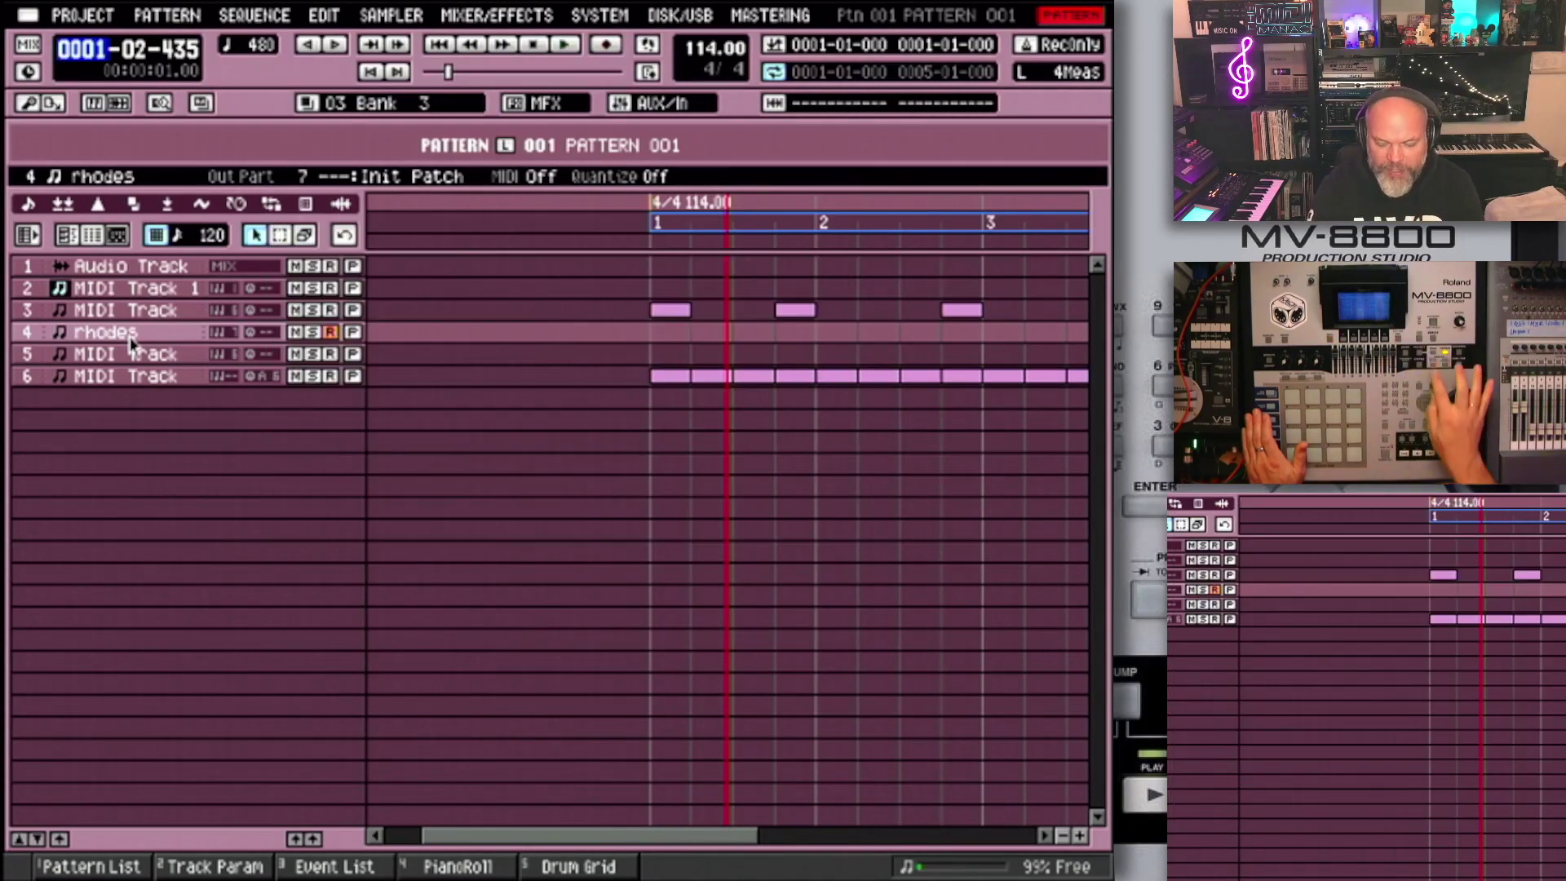
key(F4)
key(Up)
key(Up)
key(Up)
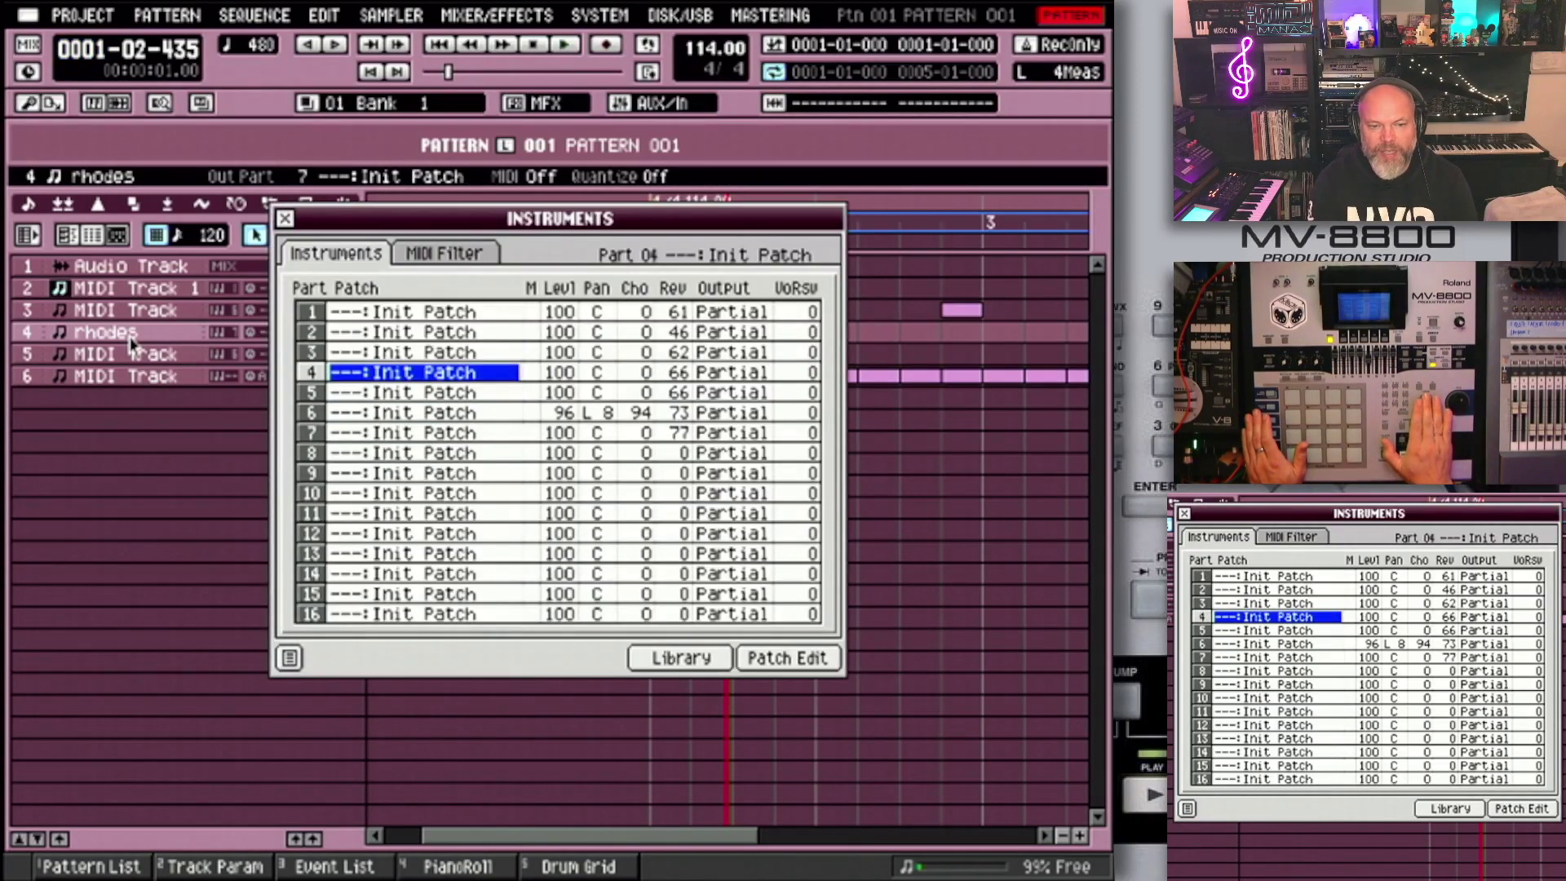
key(Up)
key(Up)
key(Up)
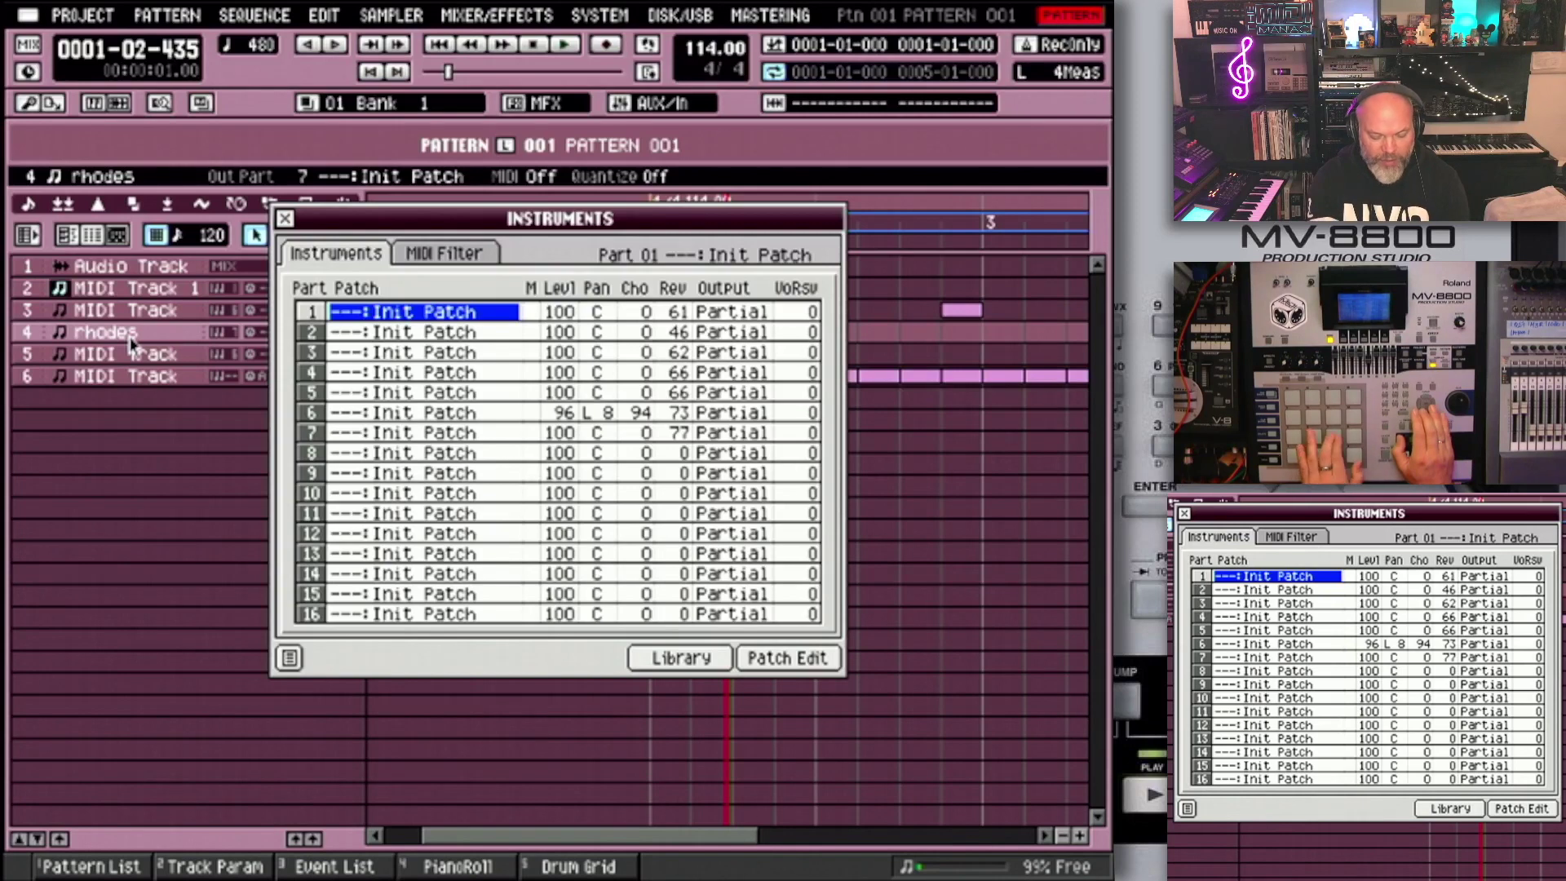
key(ctrl+b)
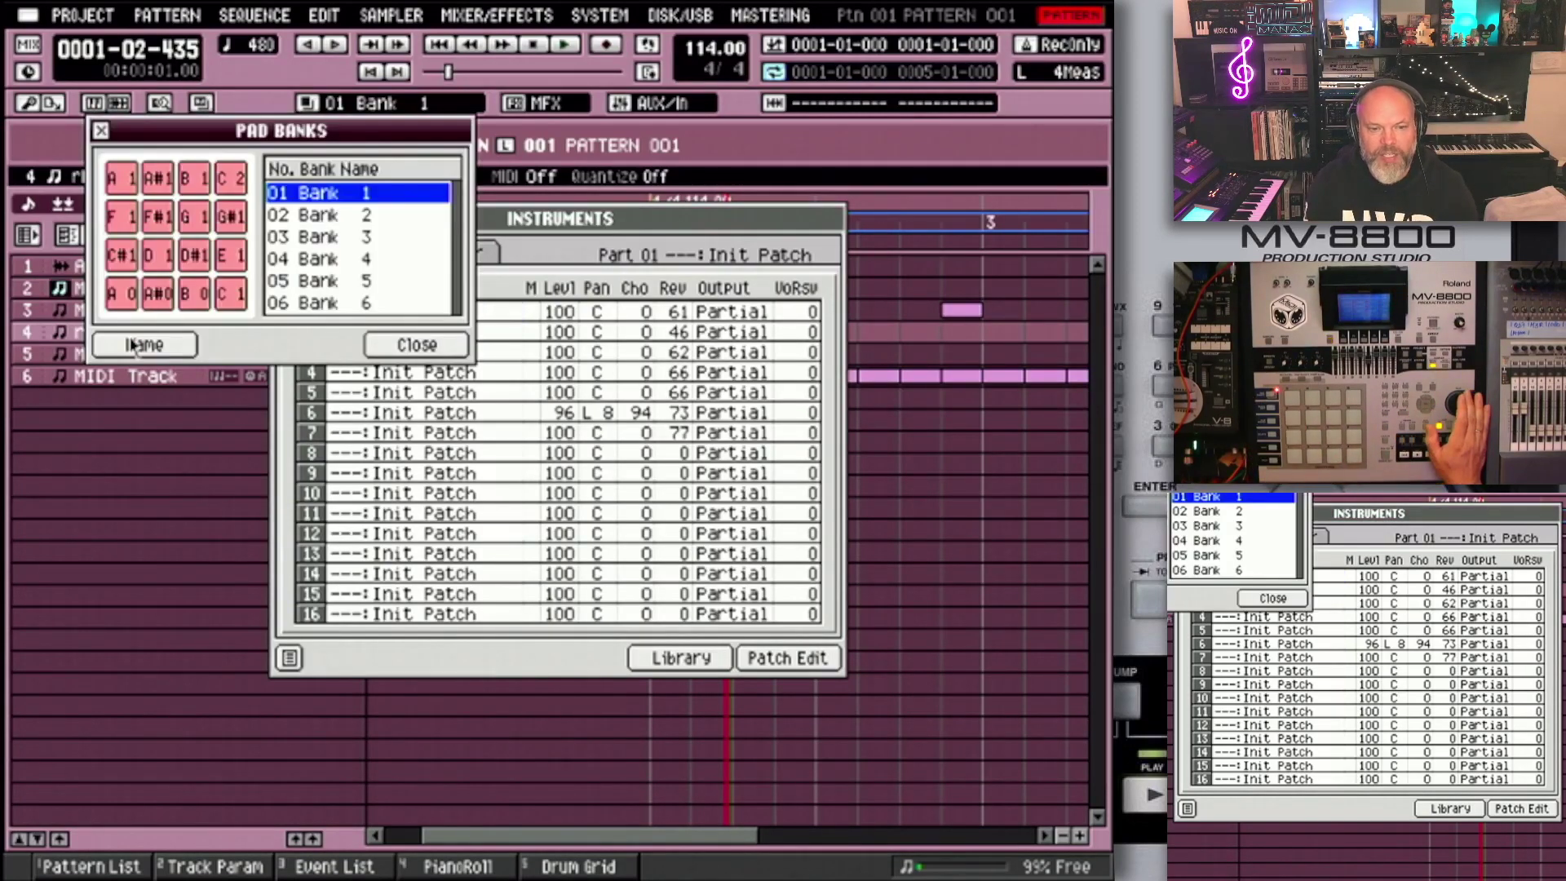
key(Down)
key(Down)
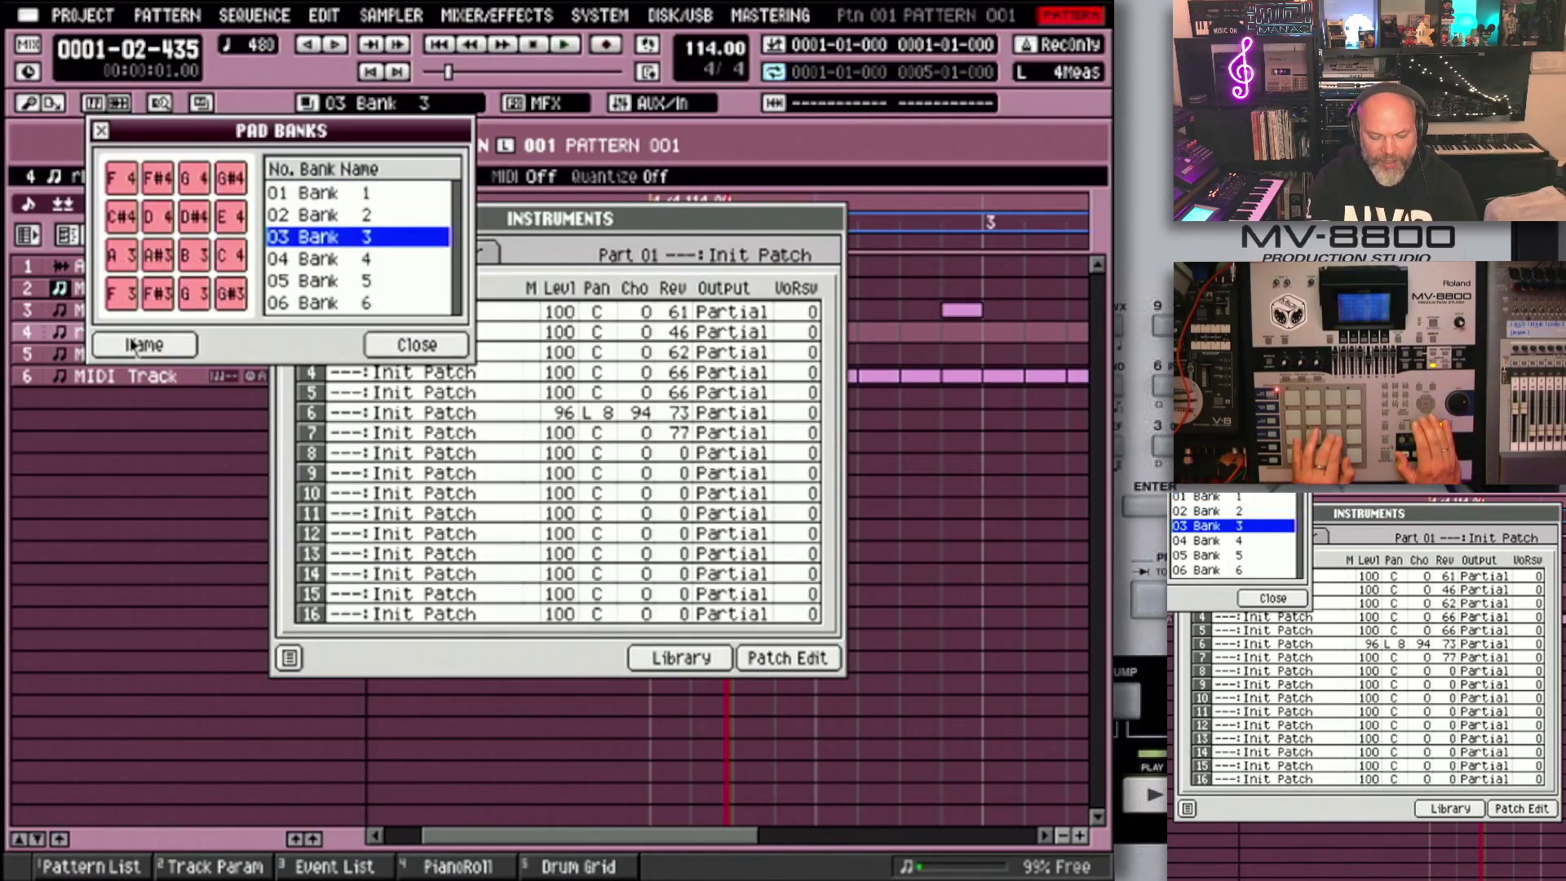
key(Escape)
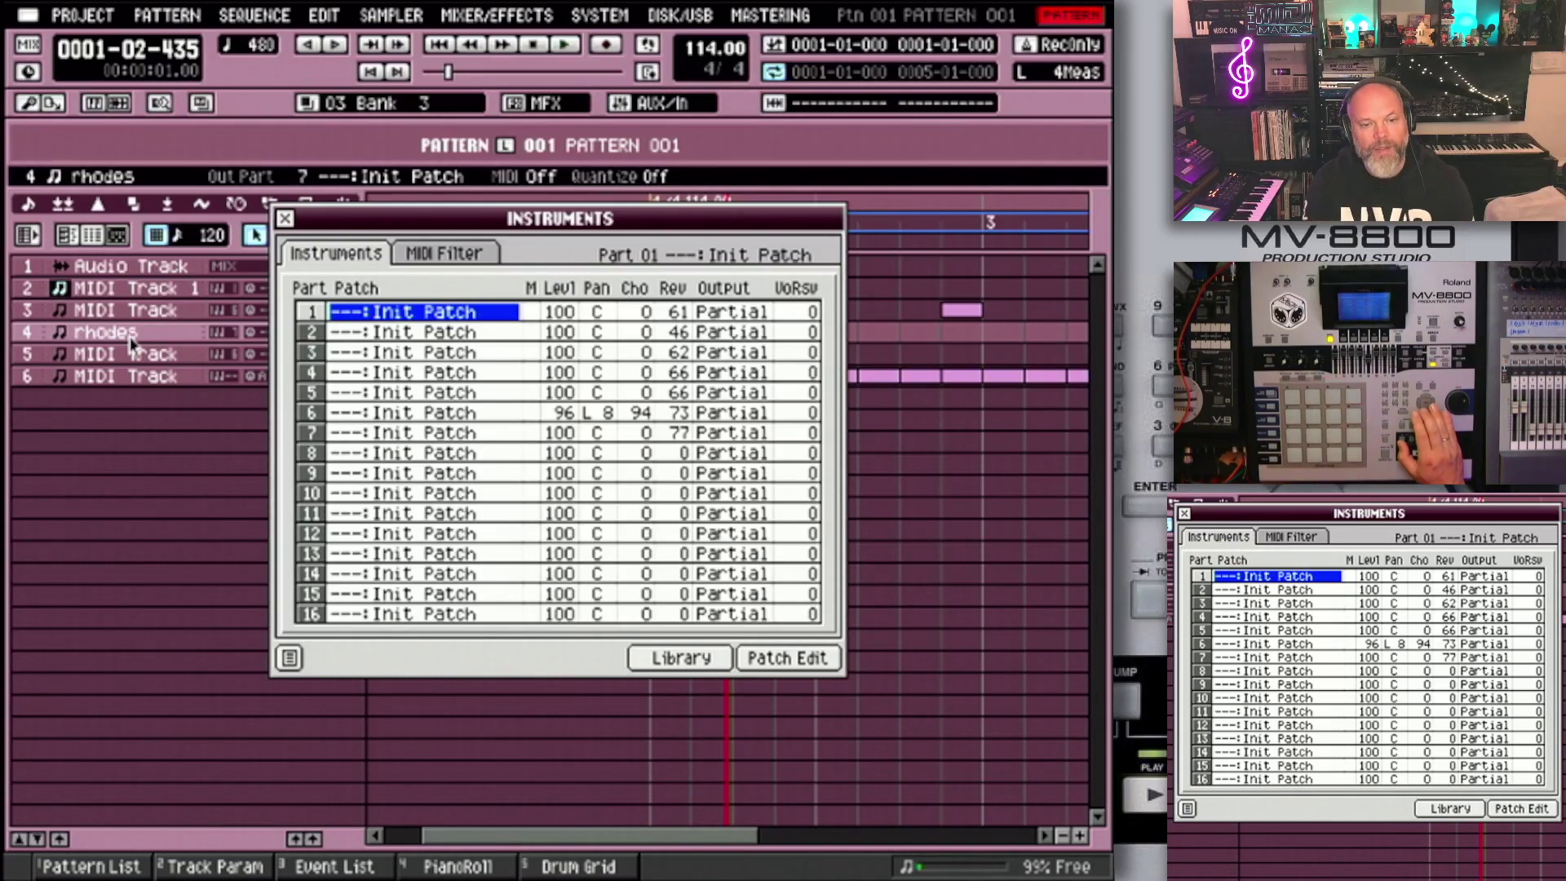
Step: Set part 2 to pad bank 3
key(Down)
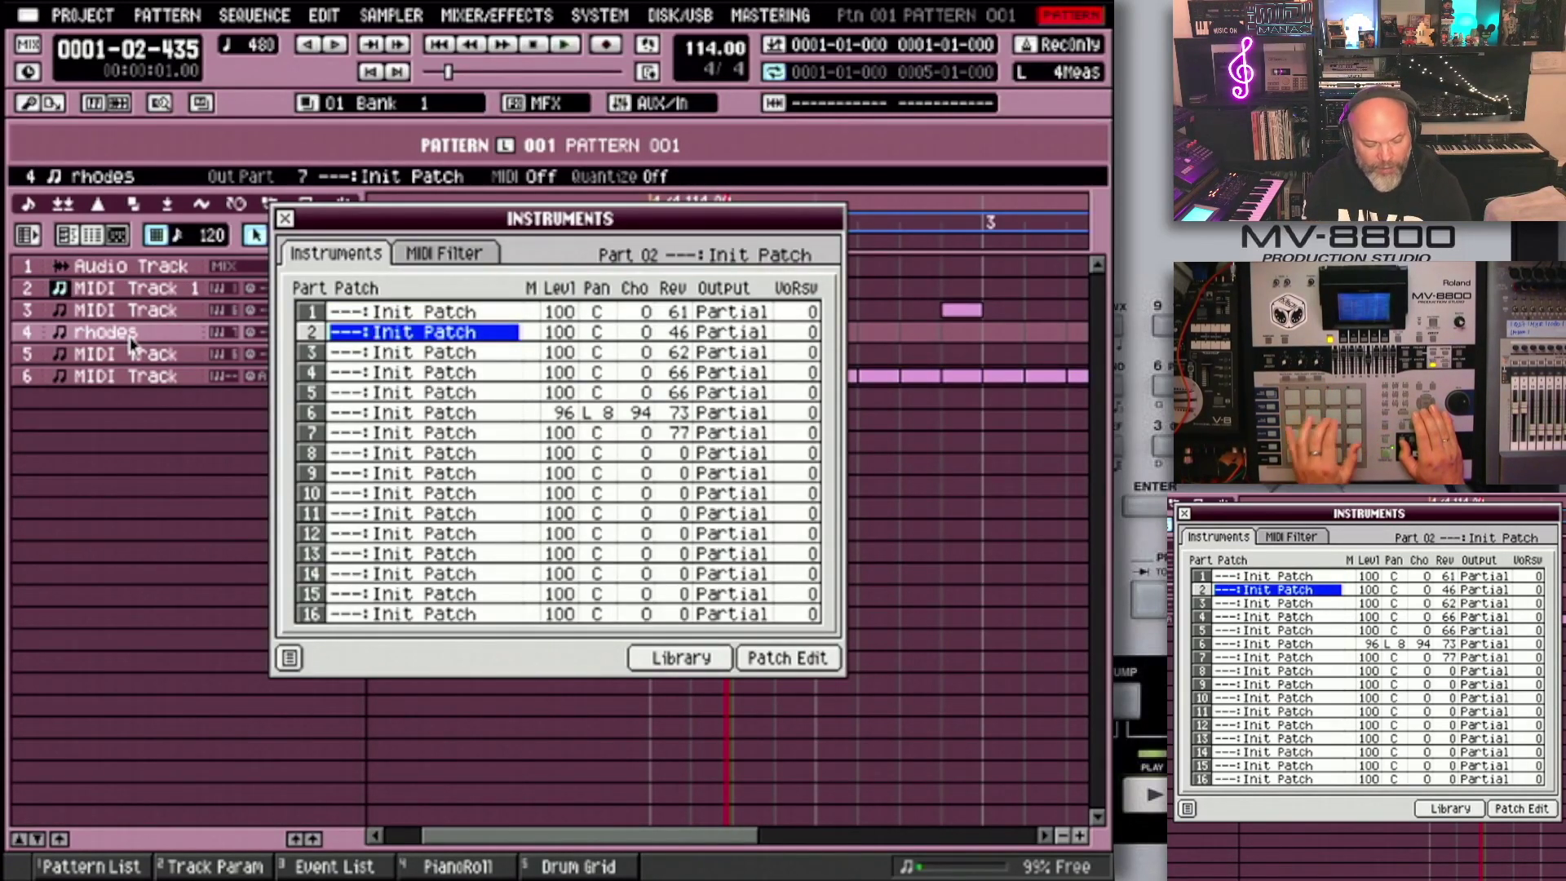
key(F5)
key(Down)
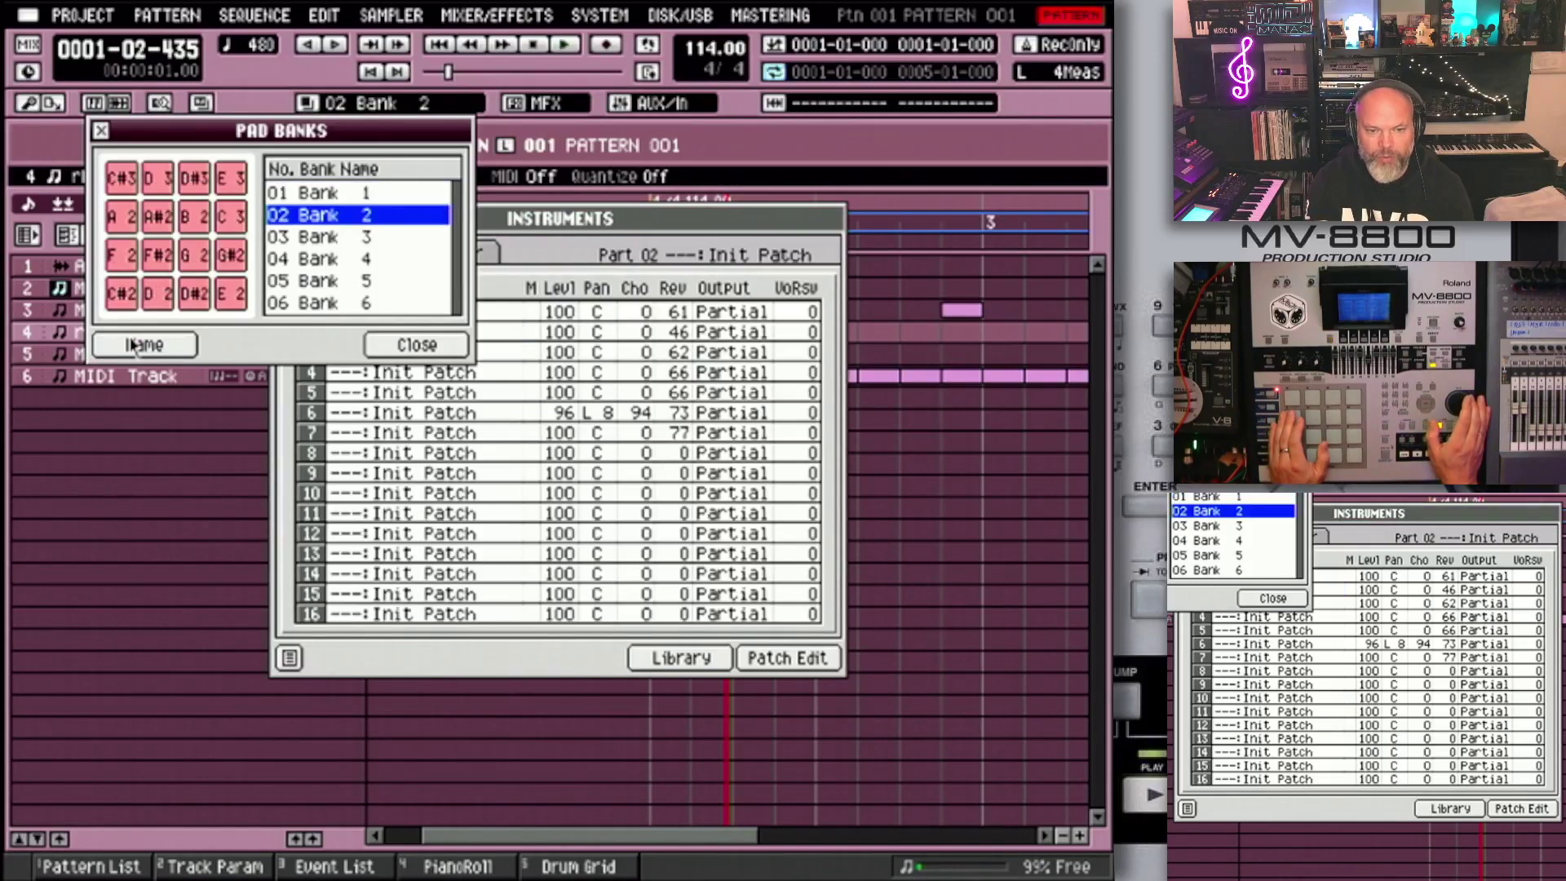
key(Down)
key(Escape)
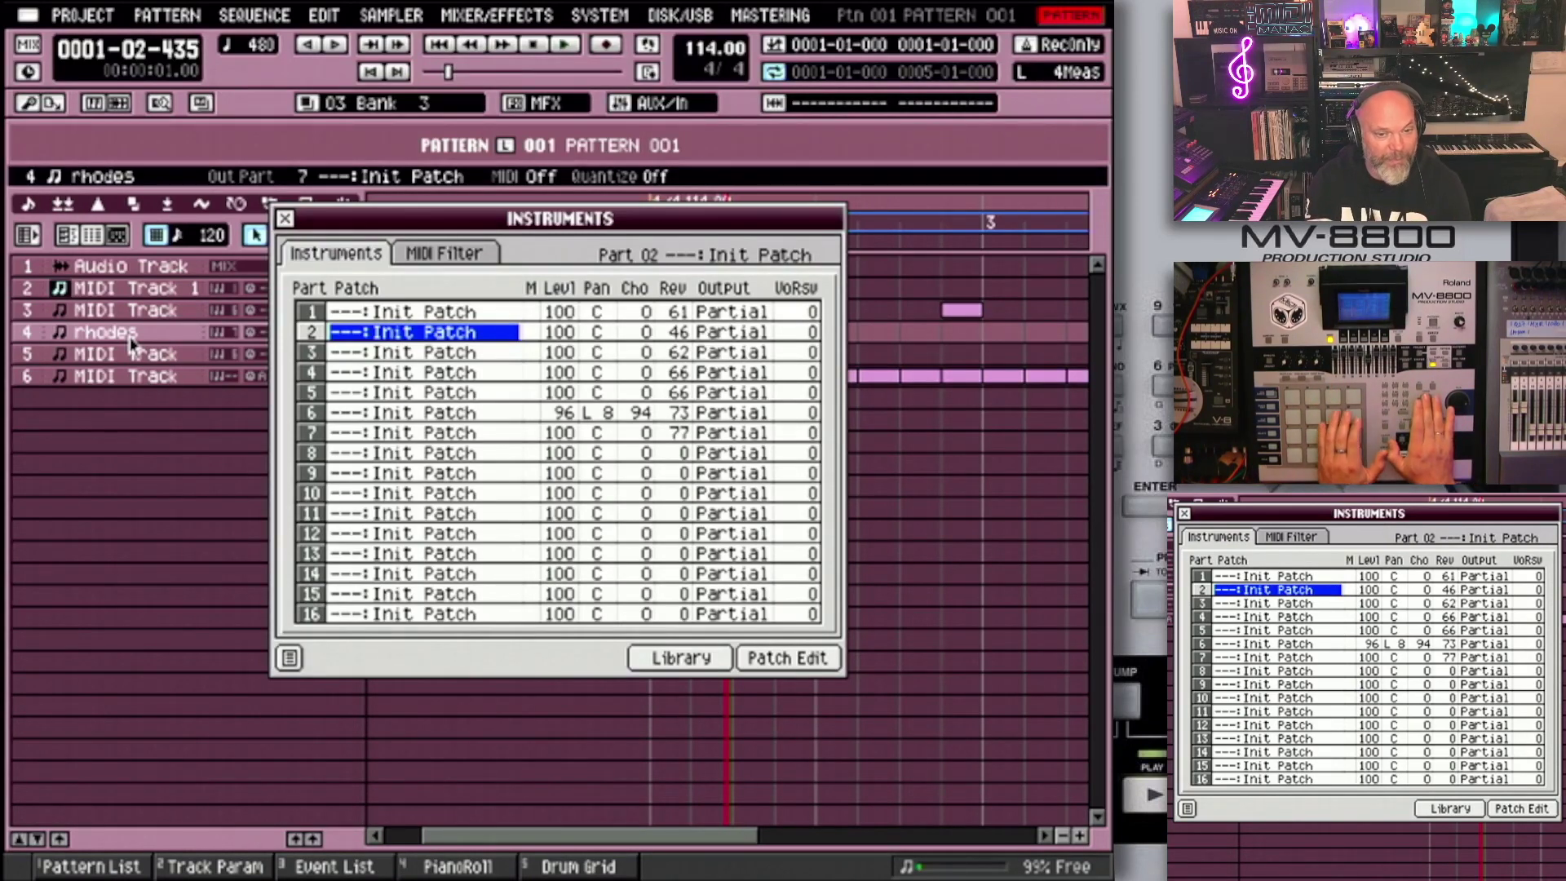
Step: Recheck parts 1 and 2, then view the pad bank choices for part 3
key(Up)
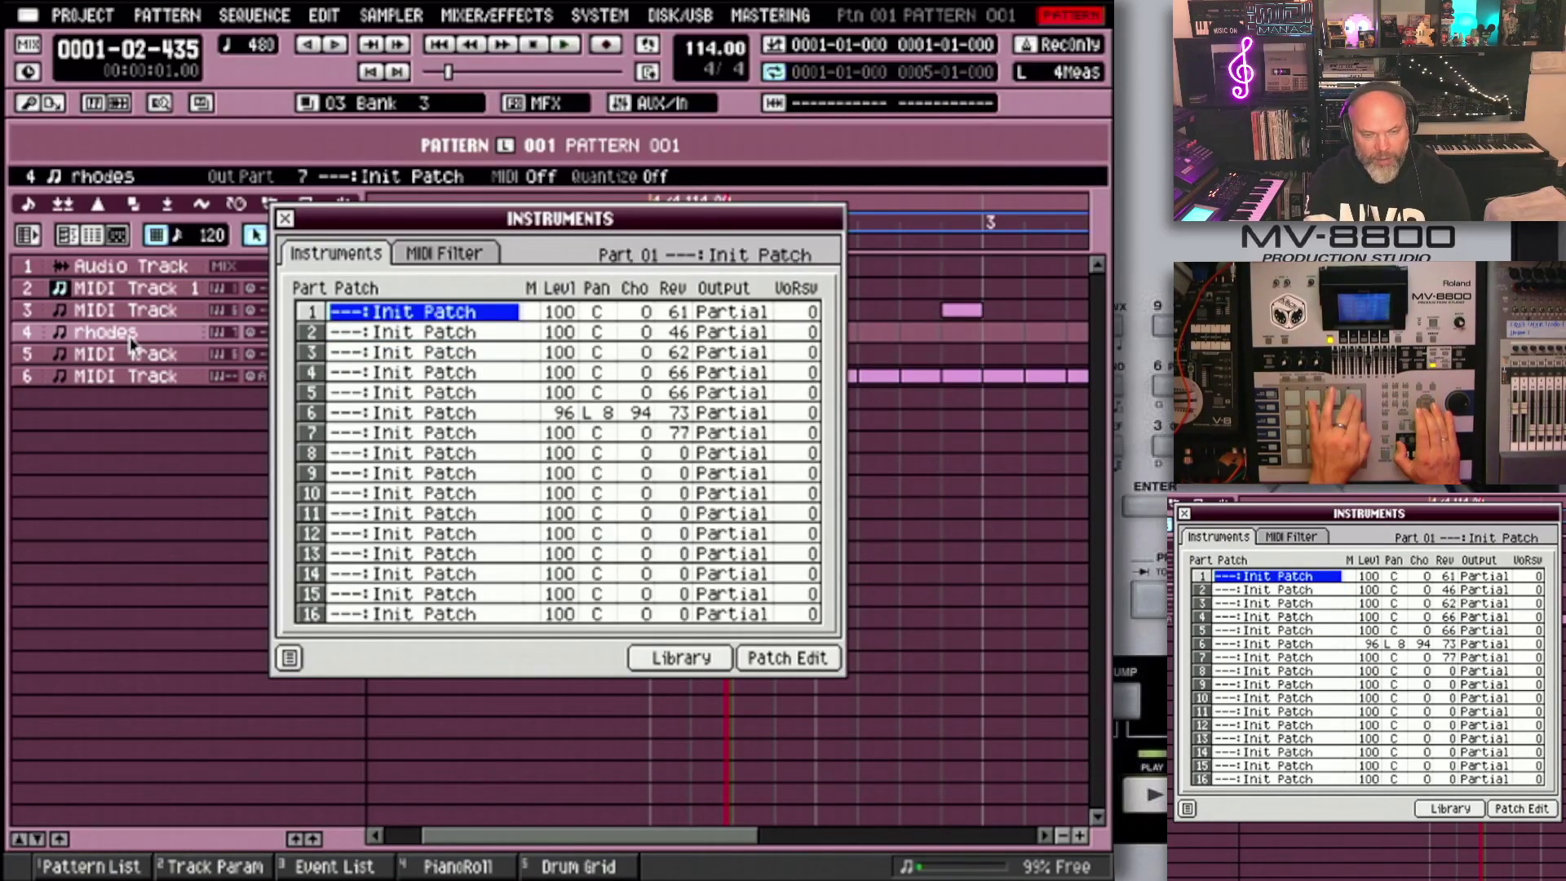
key(Down)
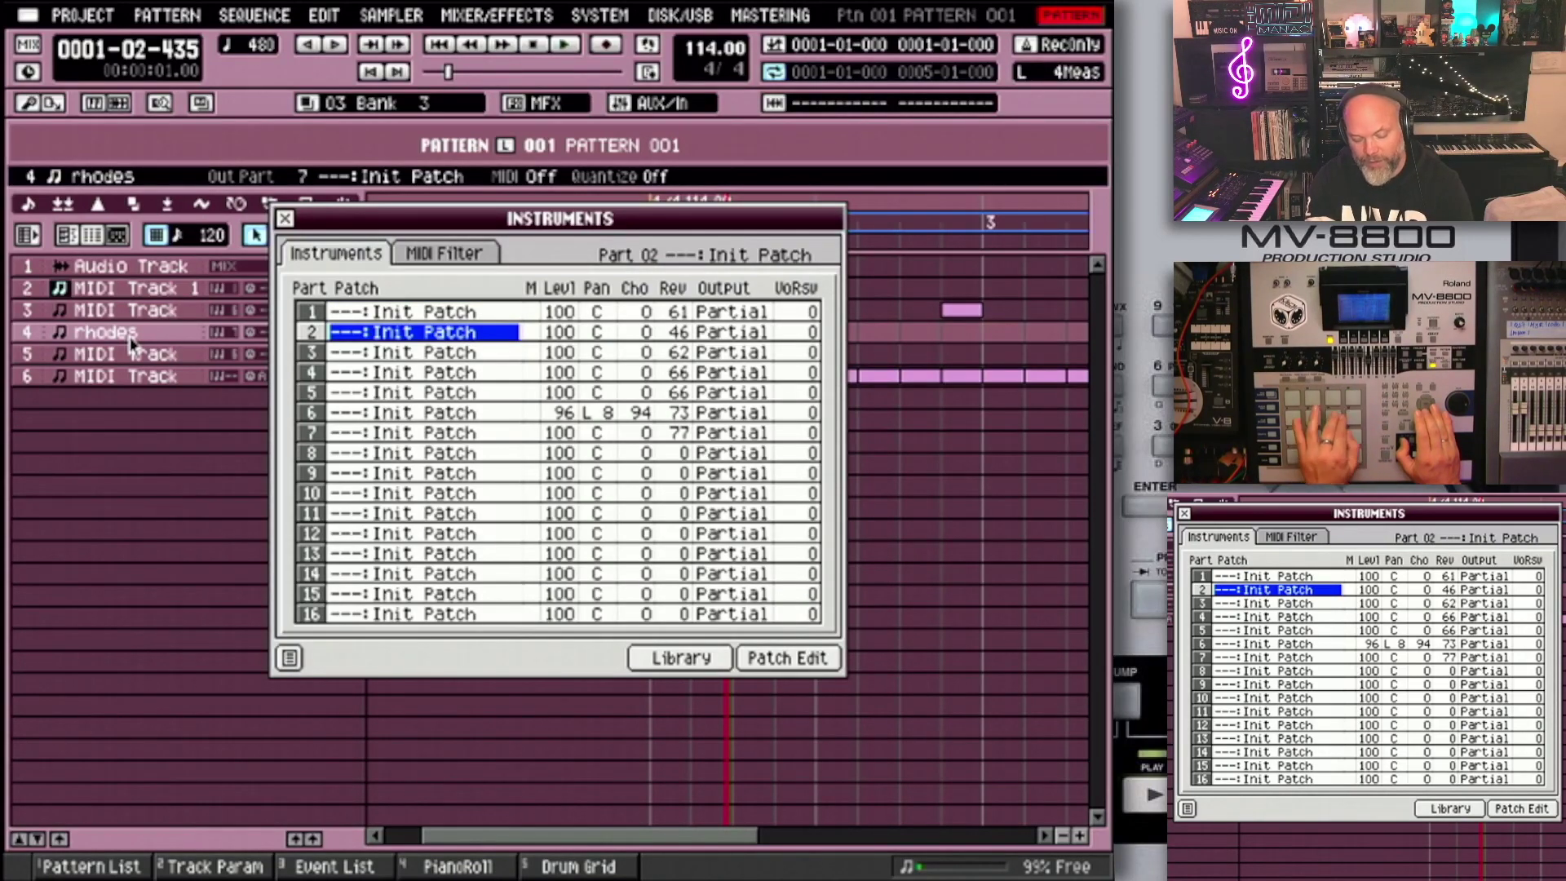
key(Up)
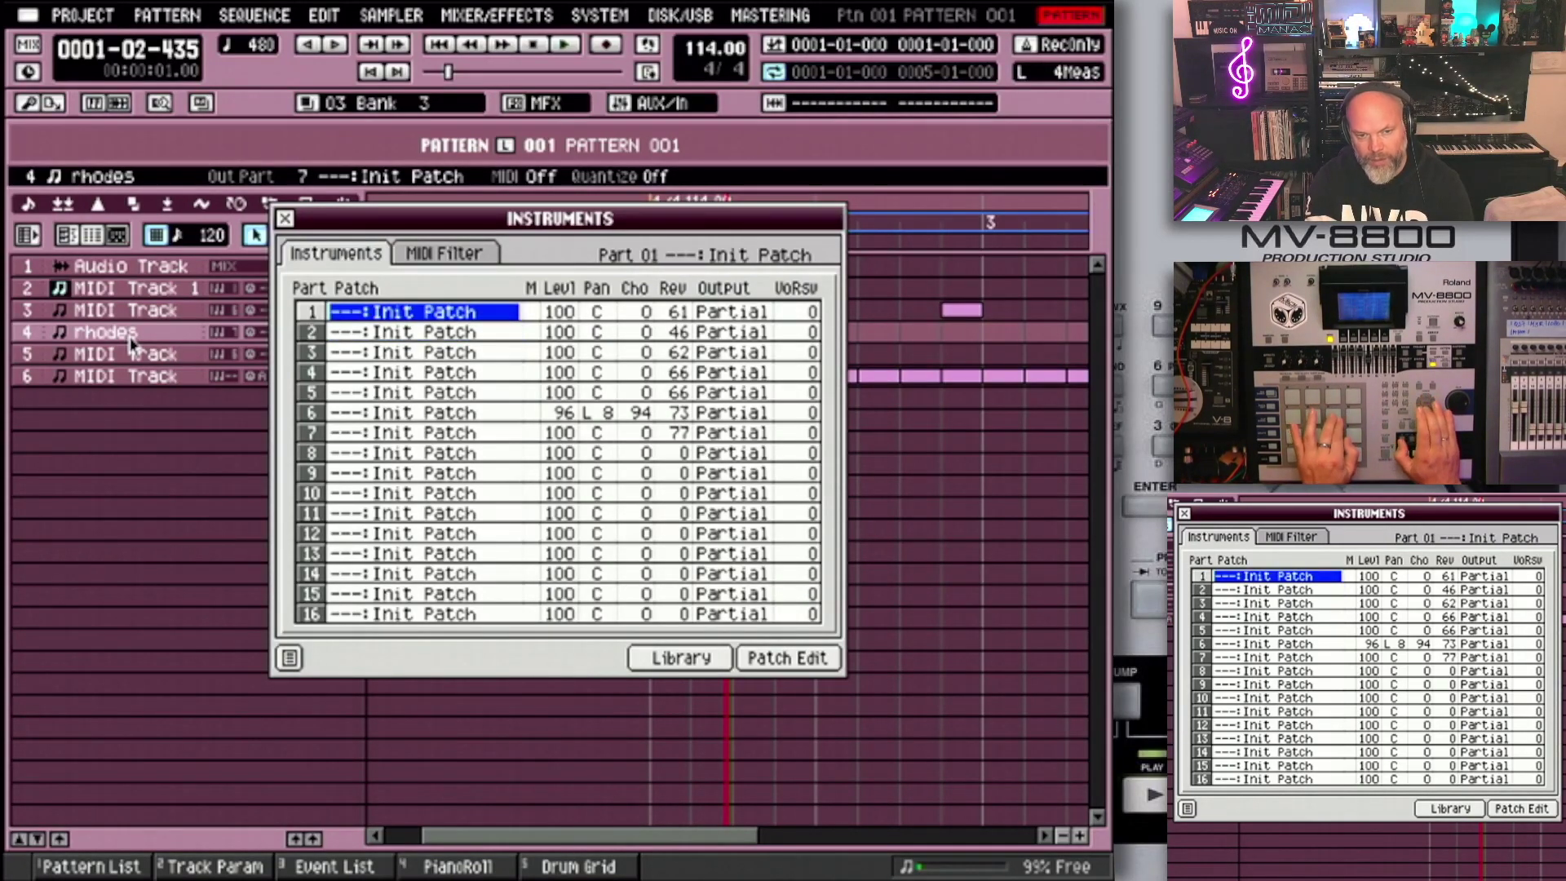
key(Down)
key(Down)
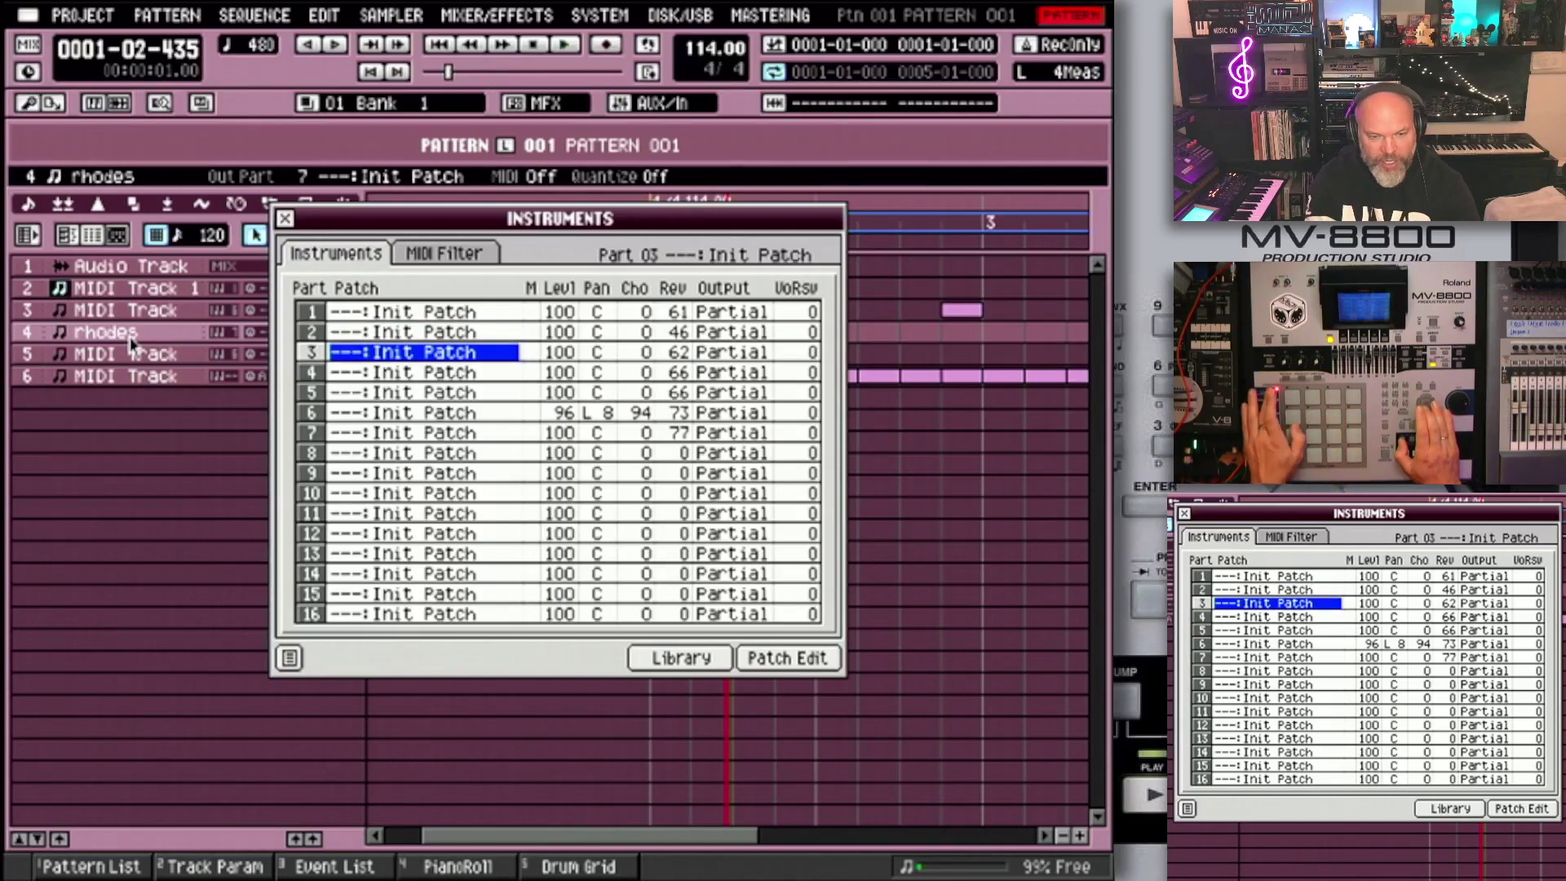
key(F1)
key(Down)
key(Down)
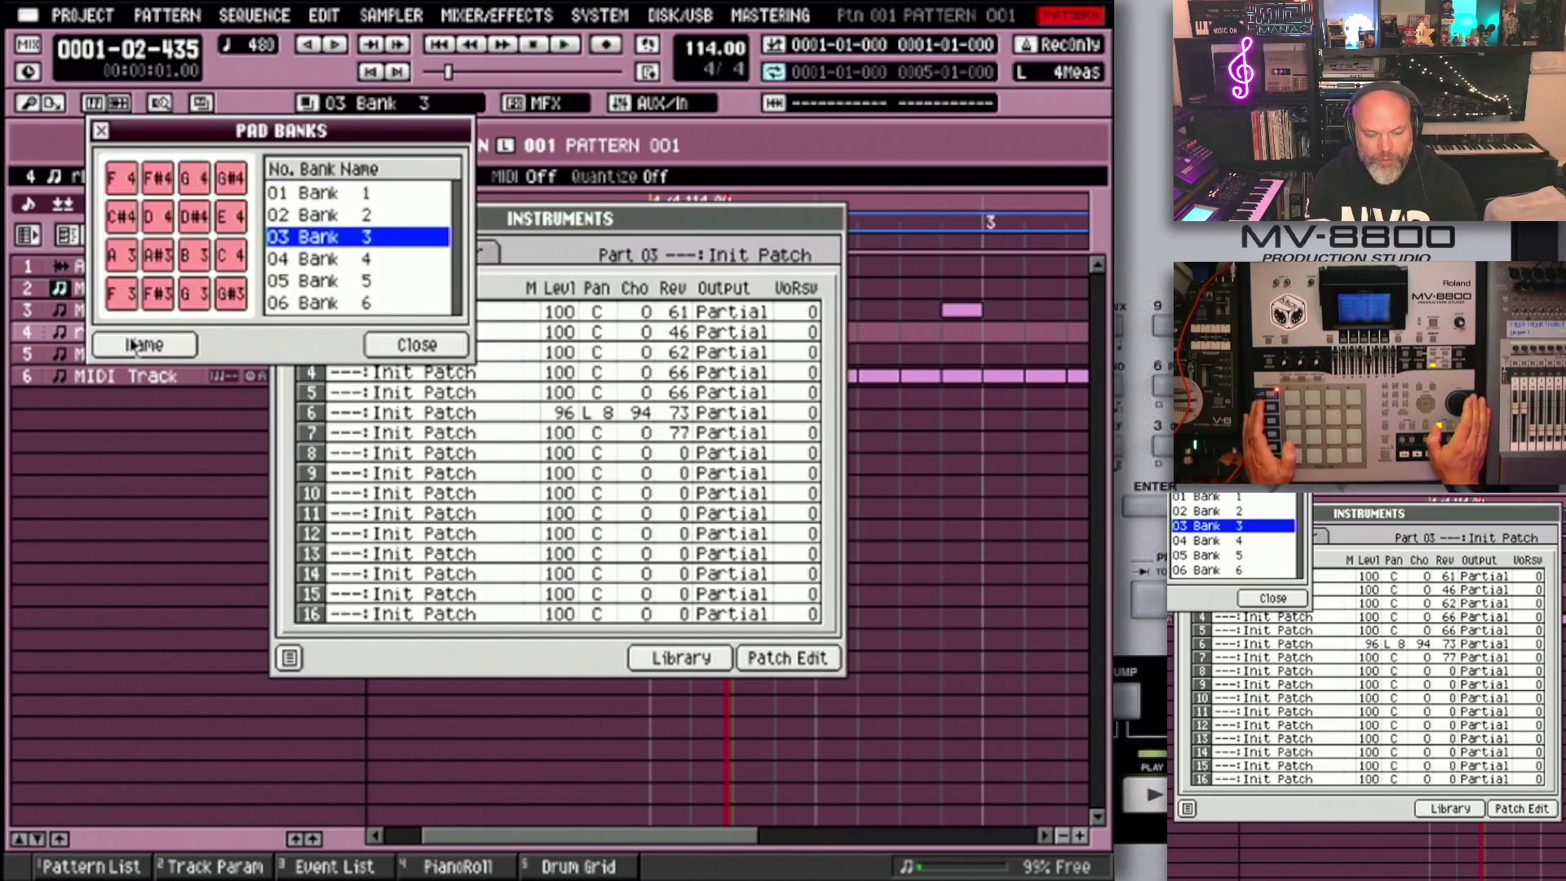
key(Escape)
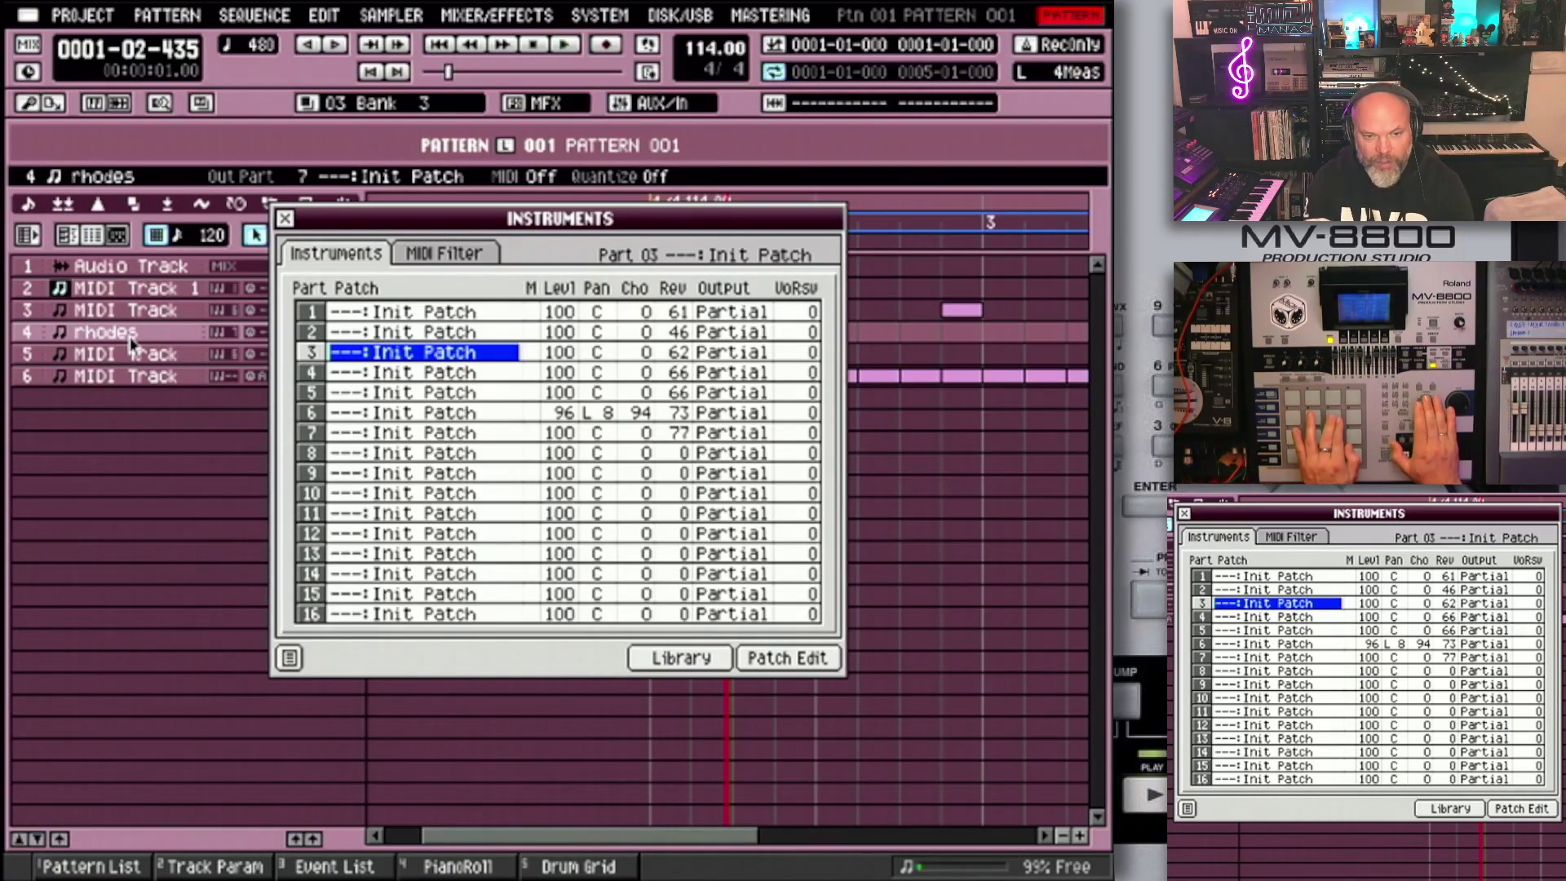
Step: Set part 4 to pad bank 3
key(Up)
key(Up)
key(Down)
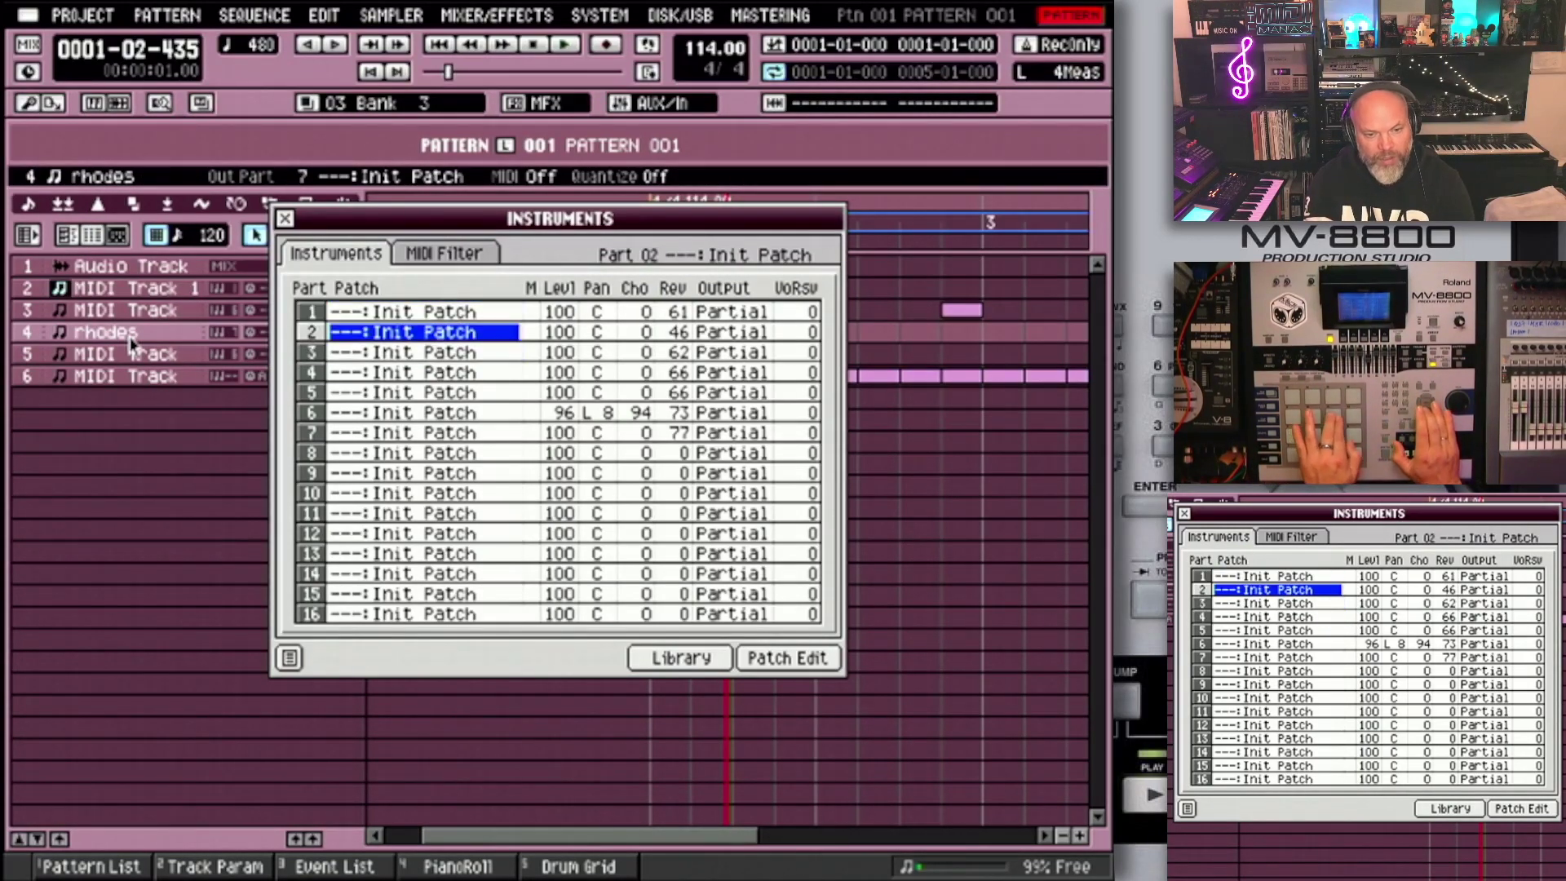
key(Down)
key(Down)
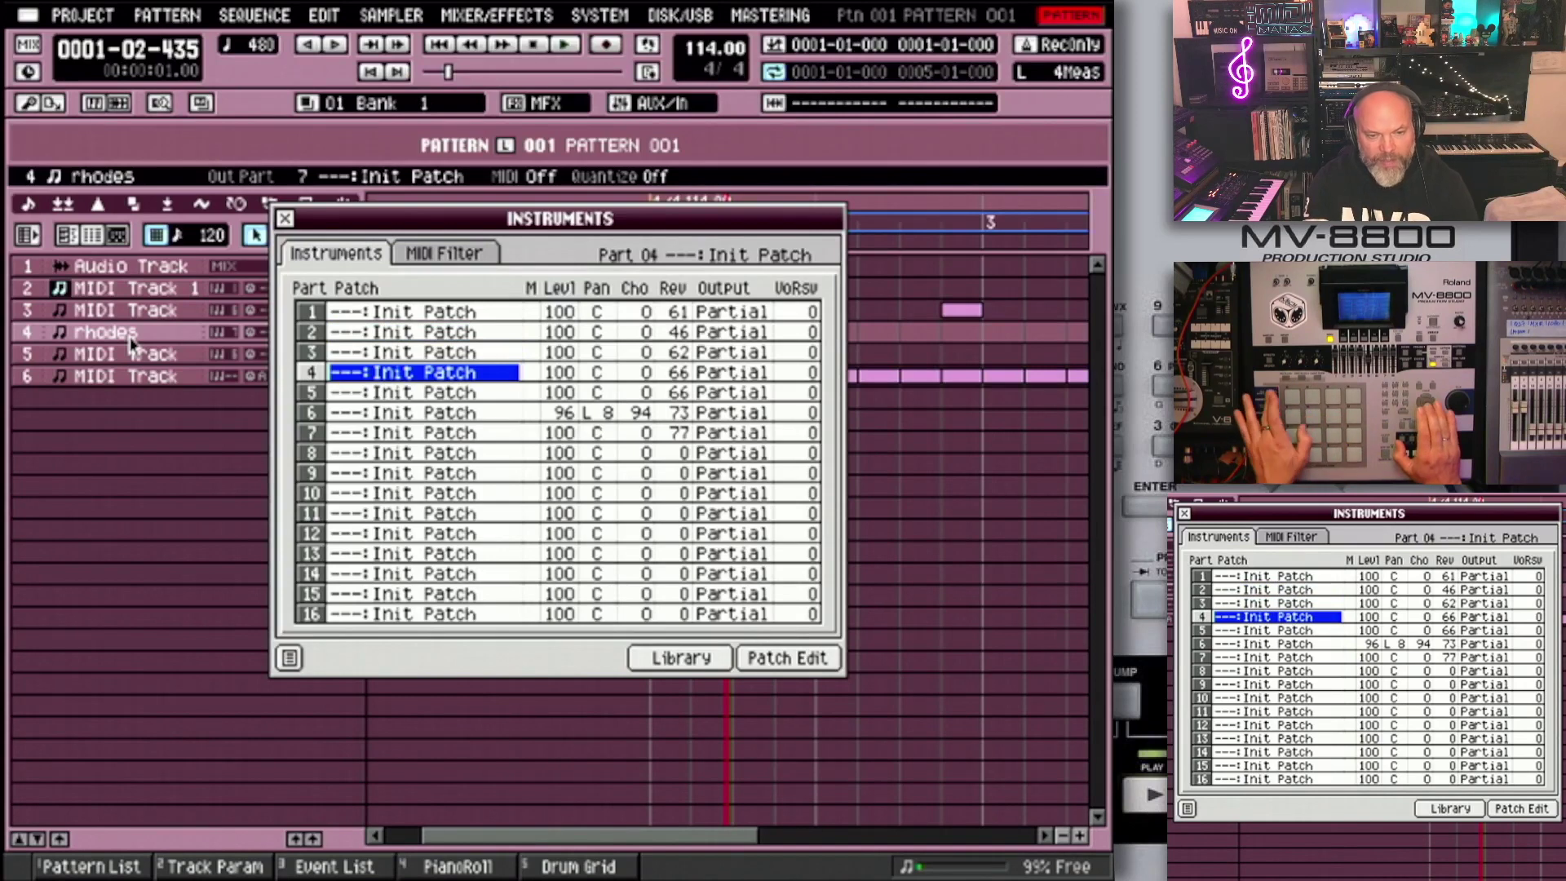
key(F1)
key(Down)
key(Down)
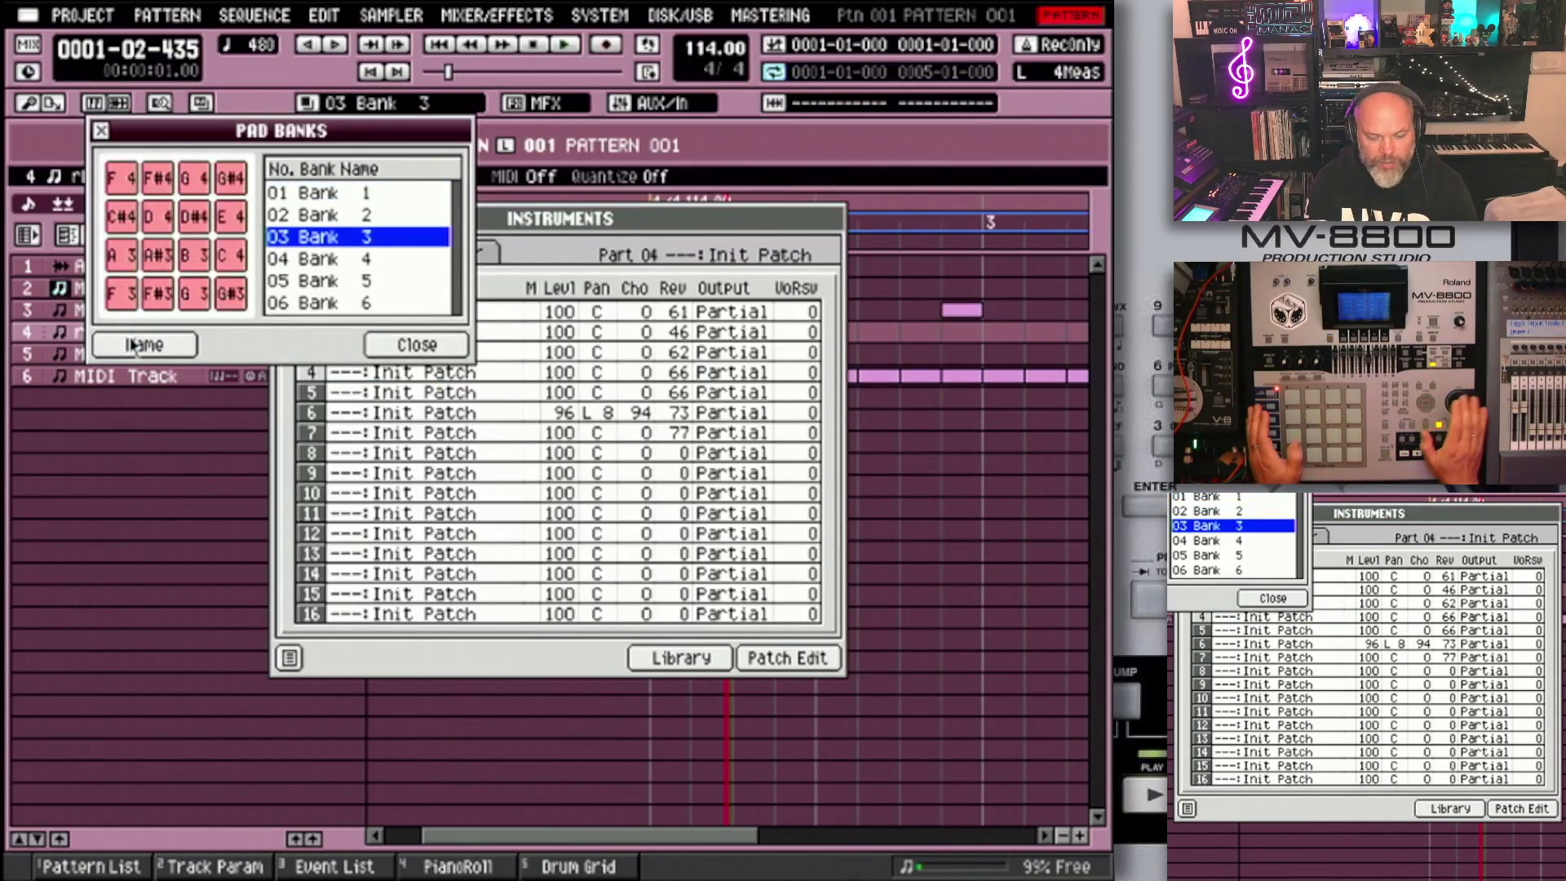
key(Escape)
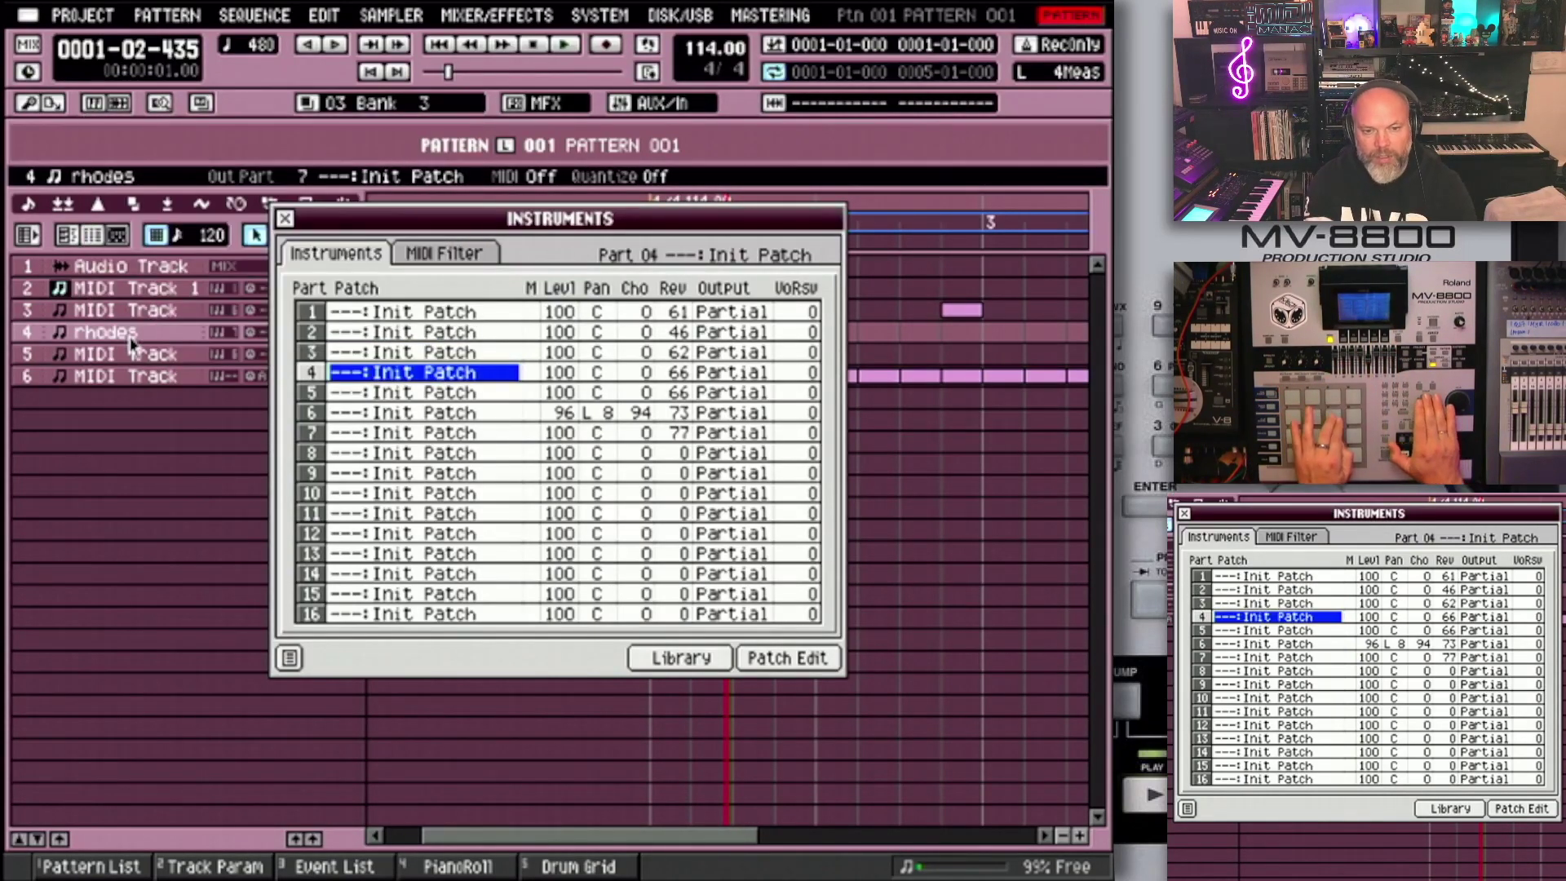
Step: Set part 5 to pad bank 3
key(Up)
key(Up)
key(Up)
key(Down)
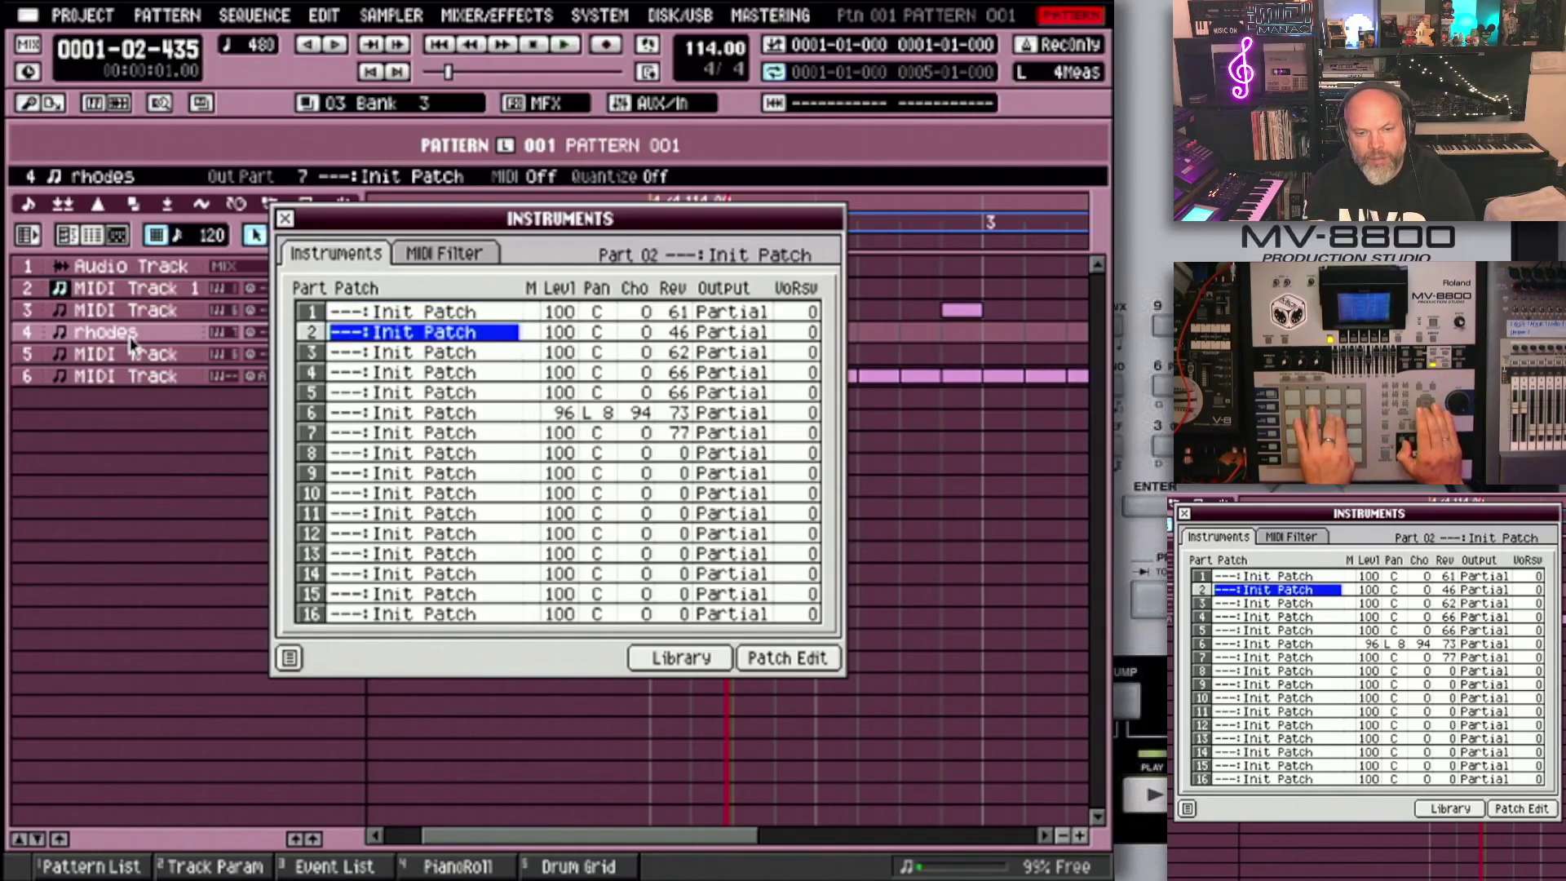
key(Down)
key(Down)
key(Down)
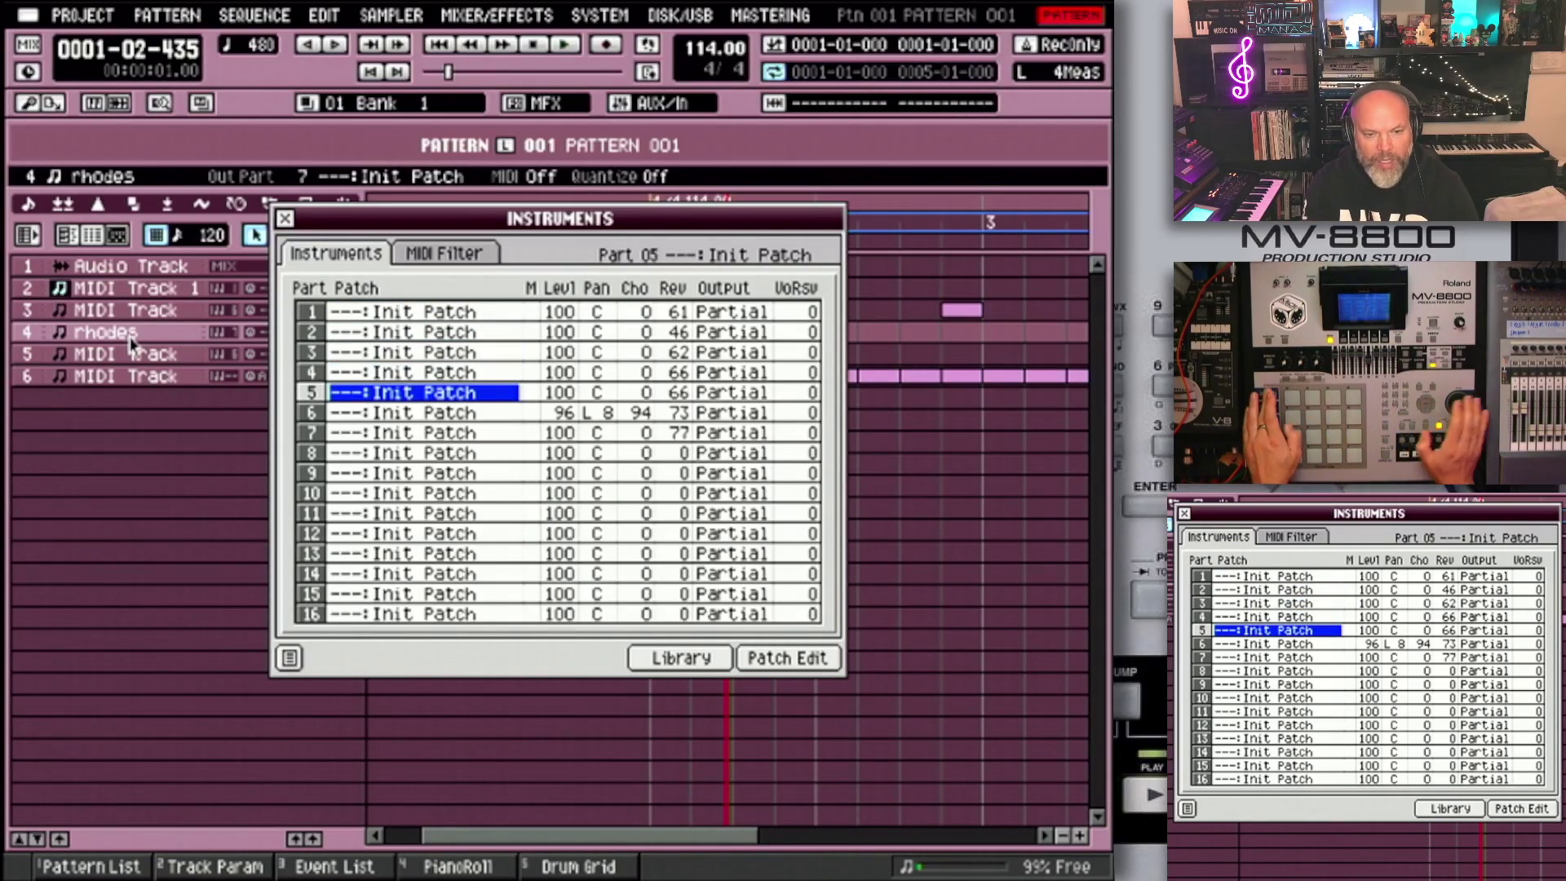
key(F5)
key(Down)
key(Down)
key(Down)
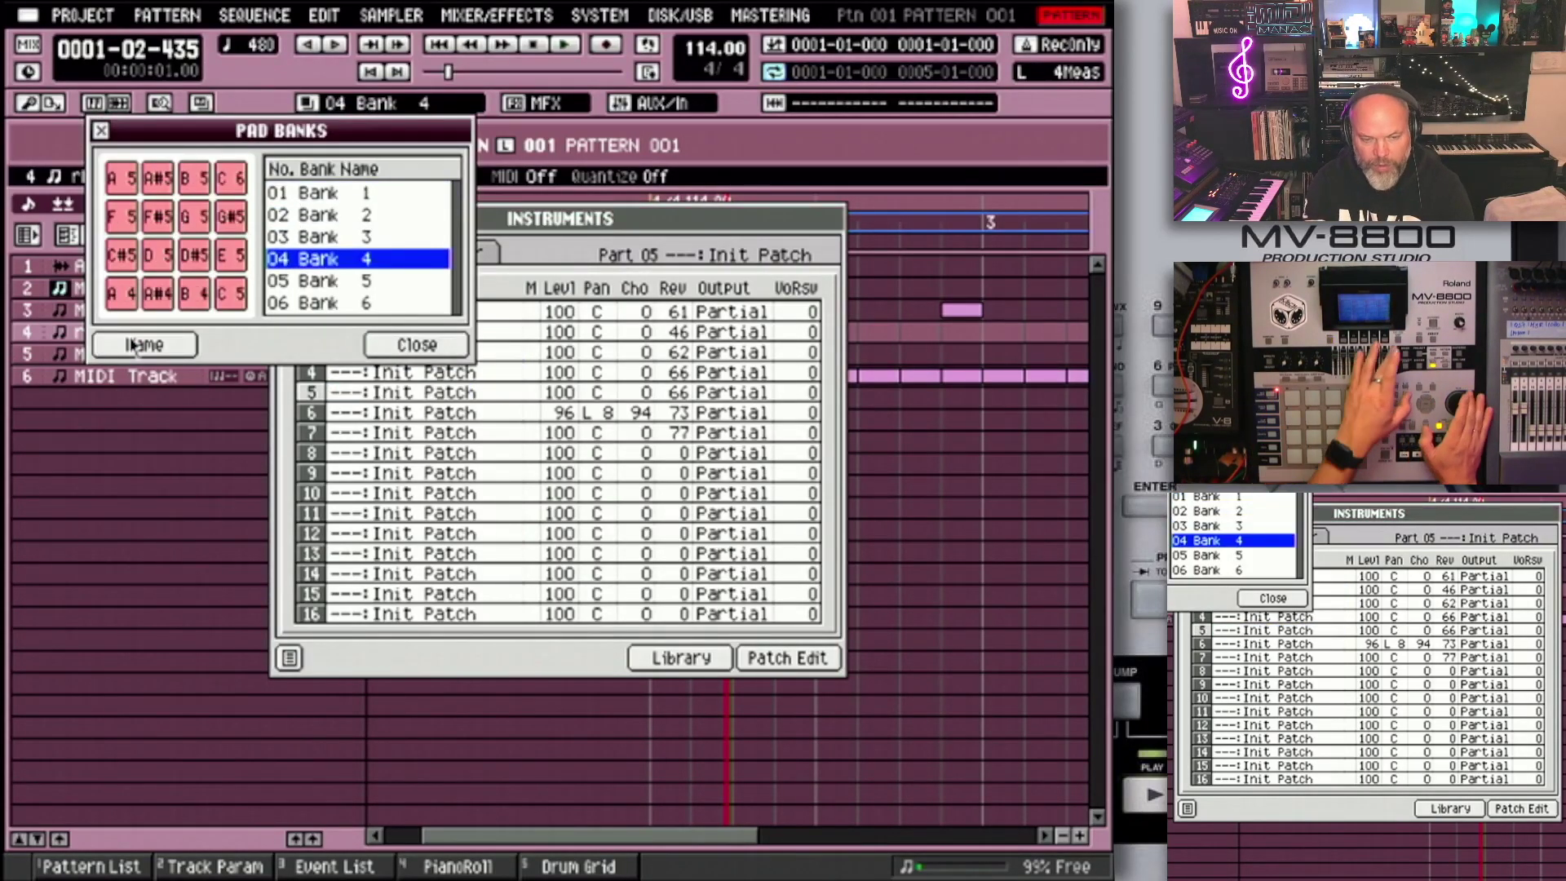
key(Up)
key(Return)
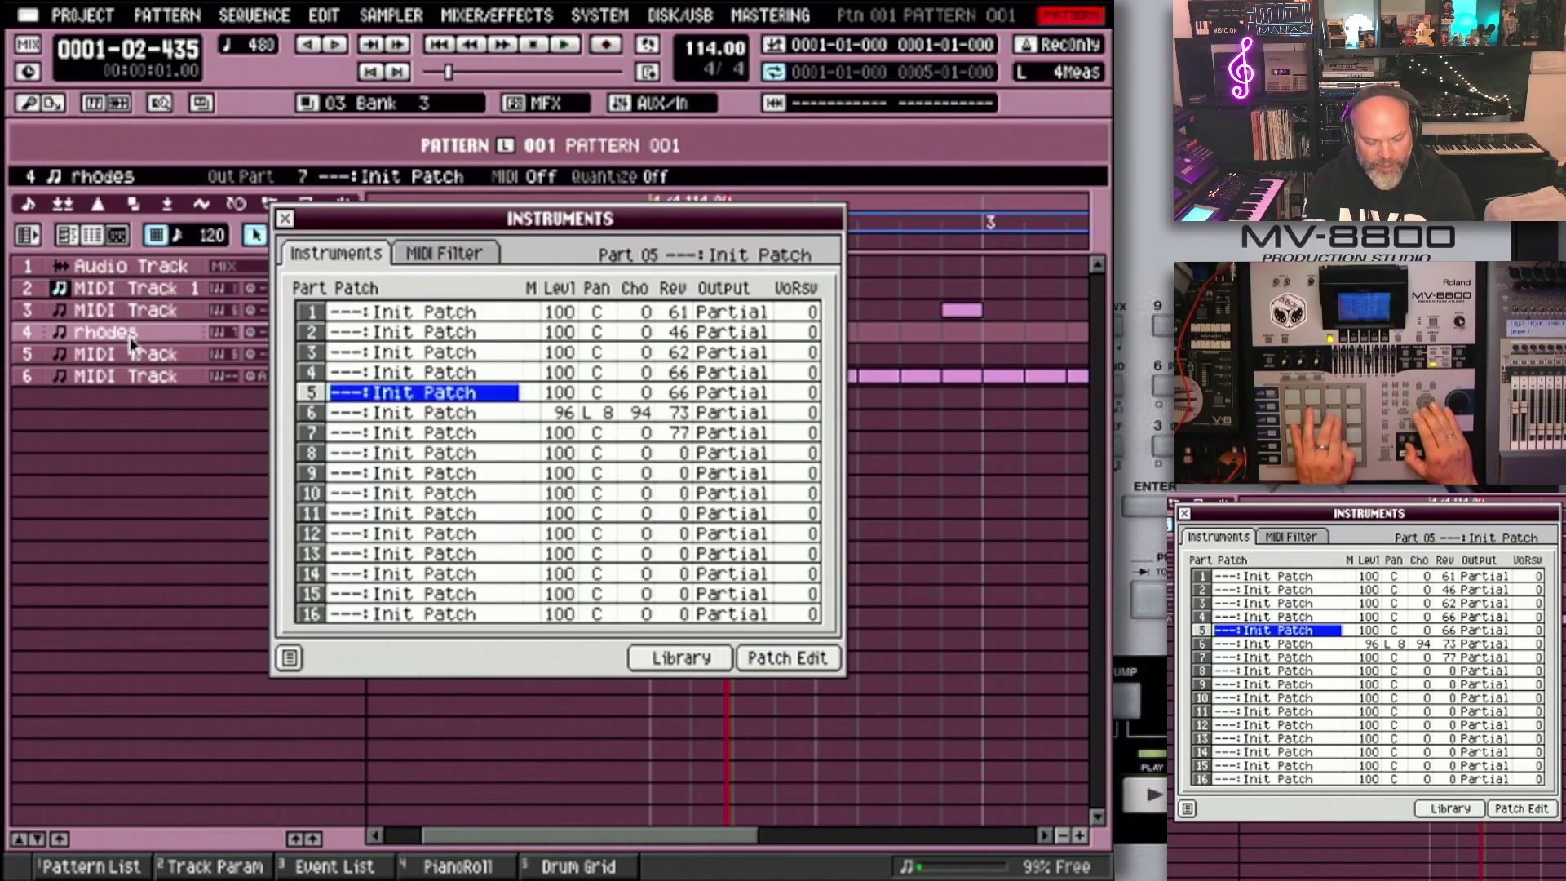
Step: Check the pad banks of parts 4 through 7, then return to part 1
key(Up)
key(Up)
key(Up)
key(Up)
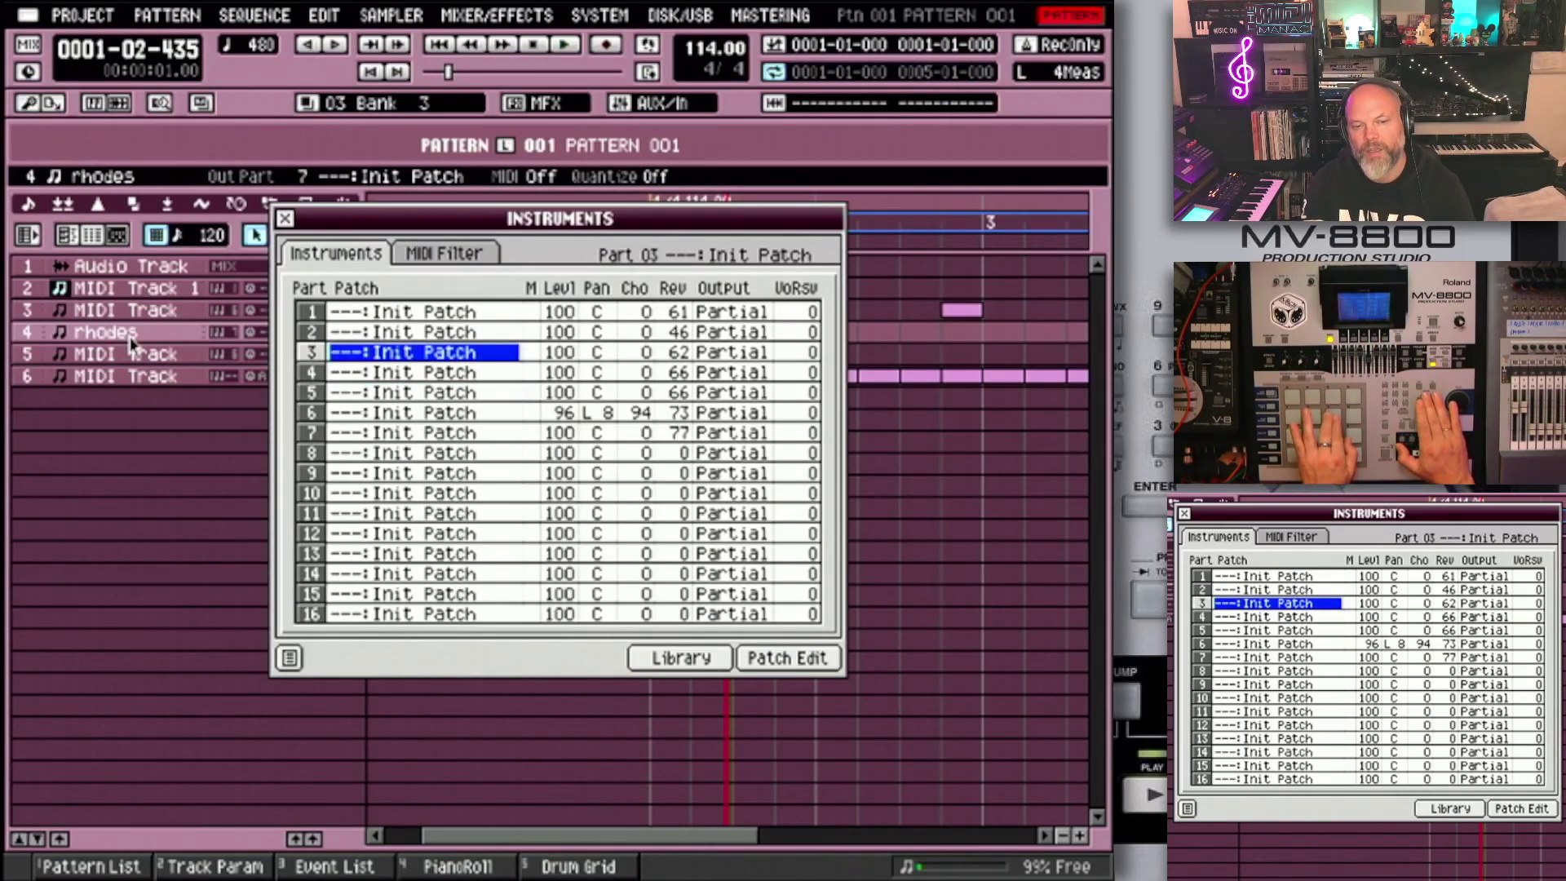
key(Down)
key(Down)
key(Down)
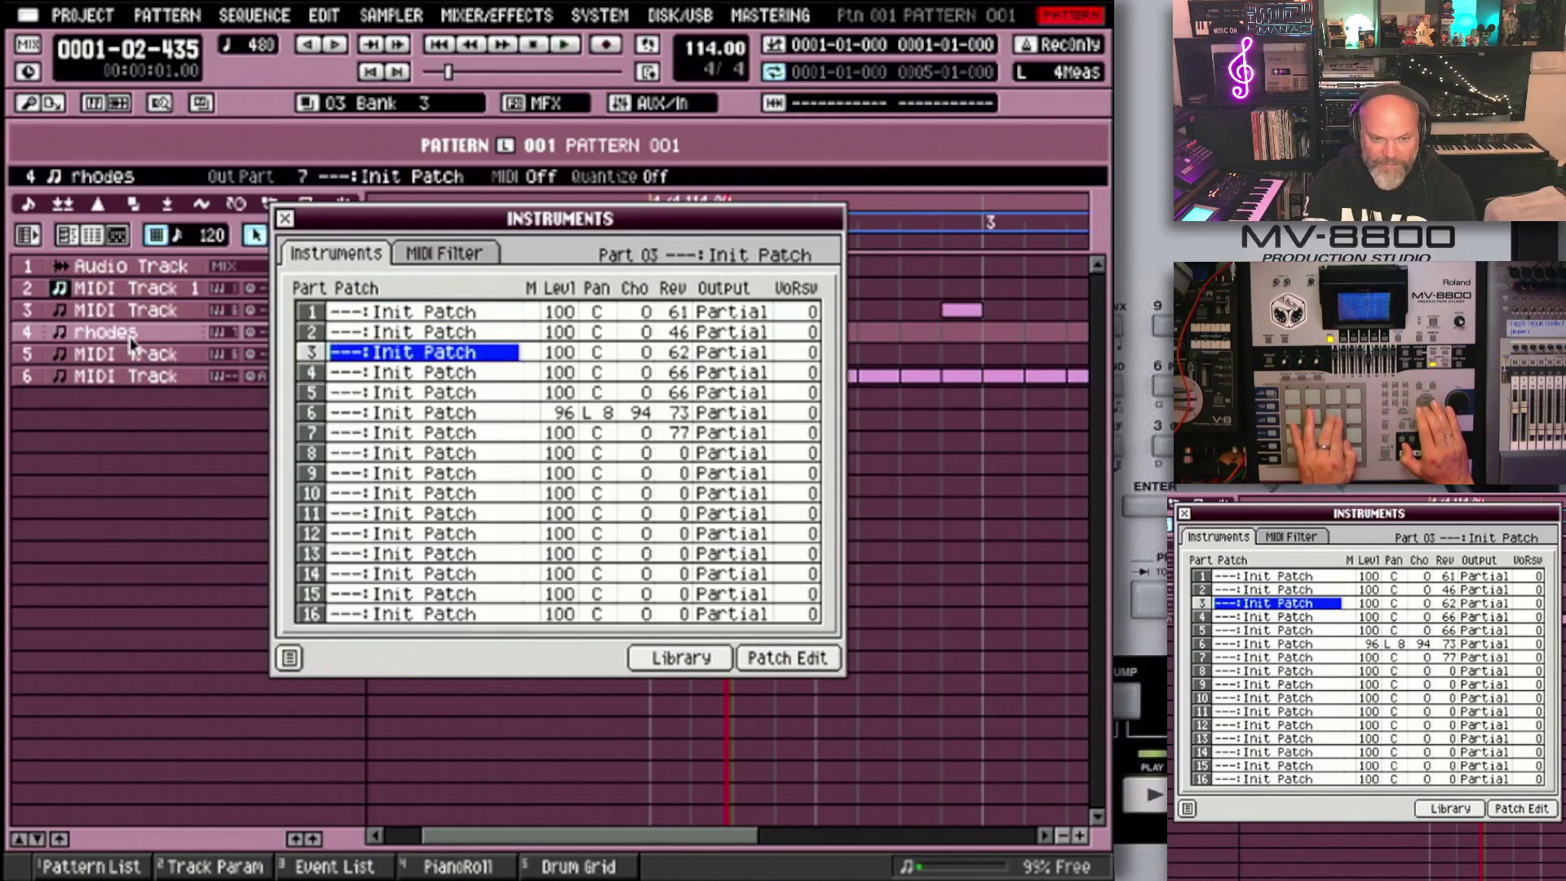
key(Down)
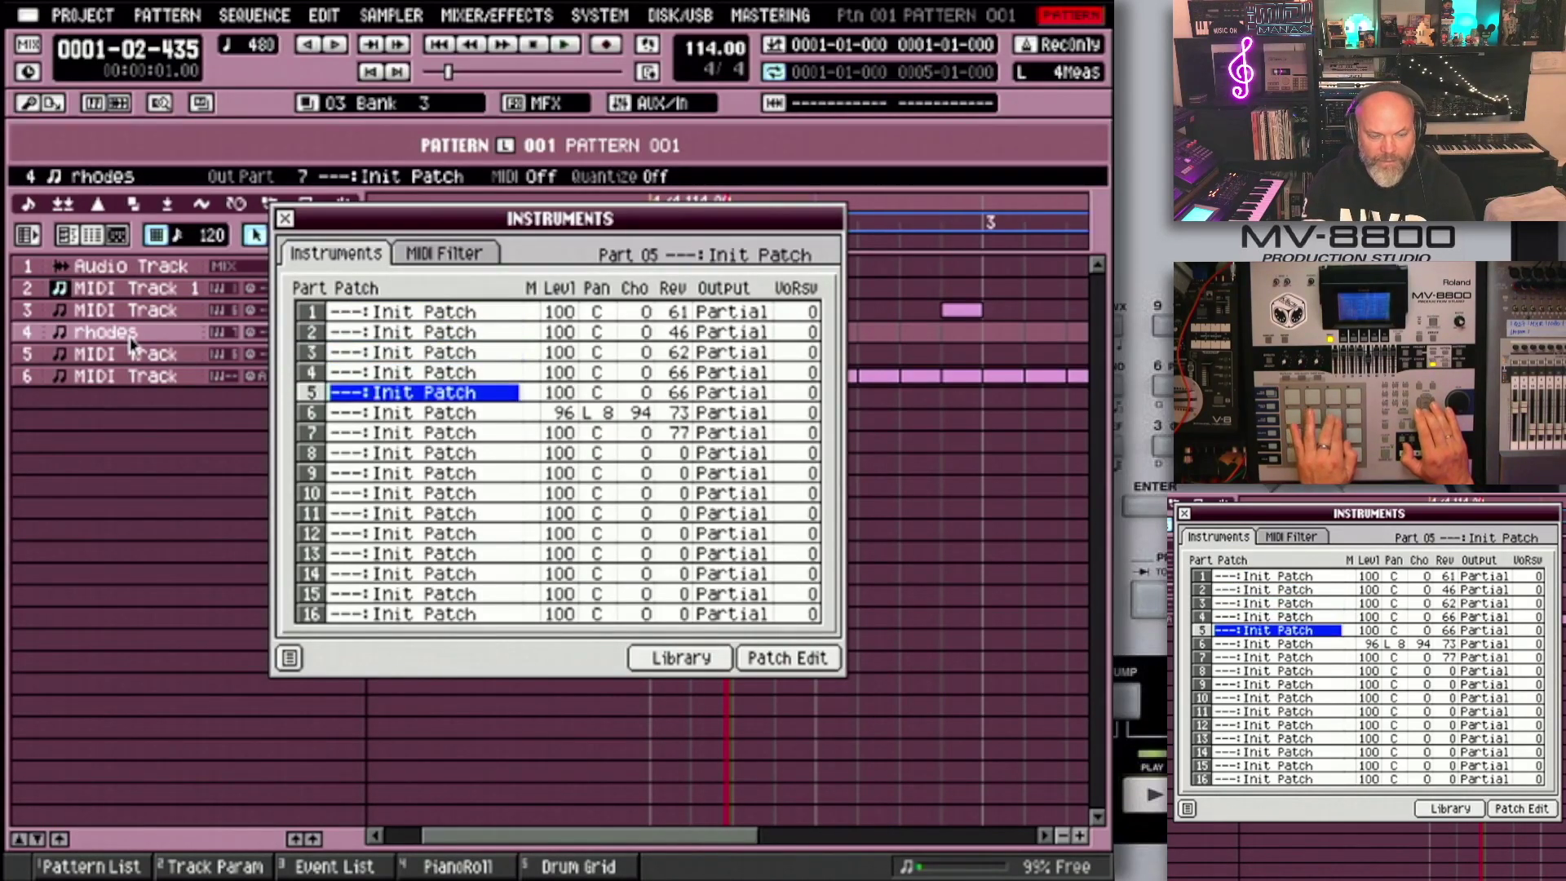
key(Down)
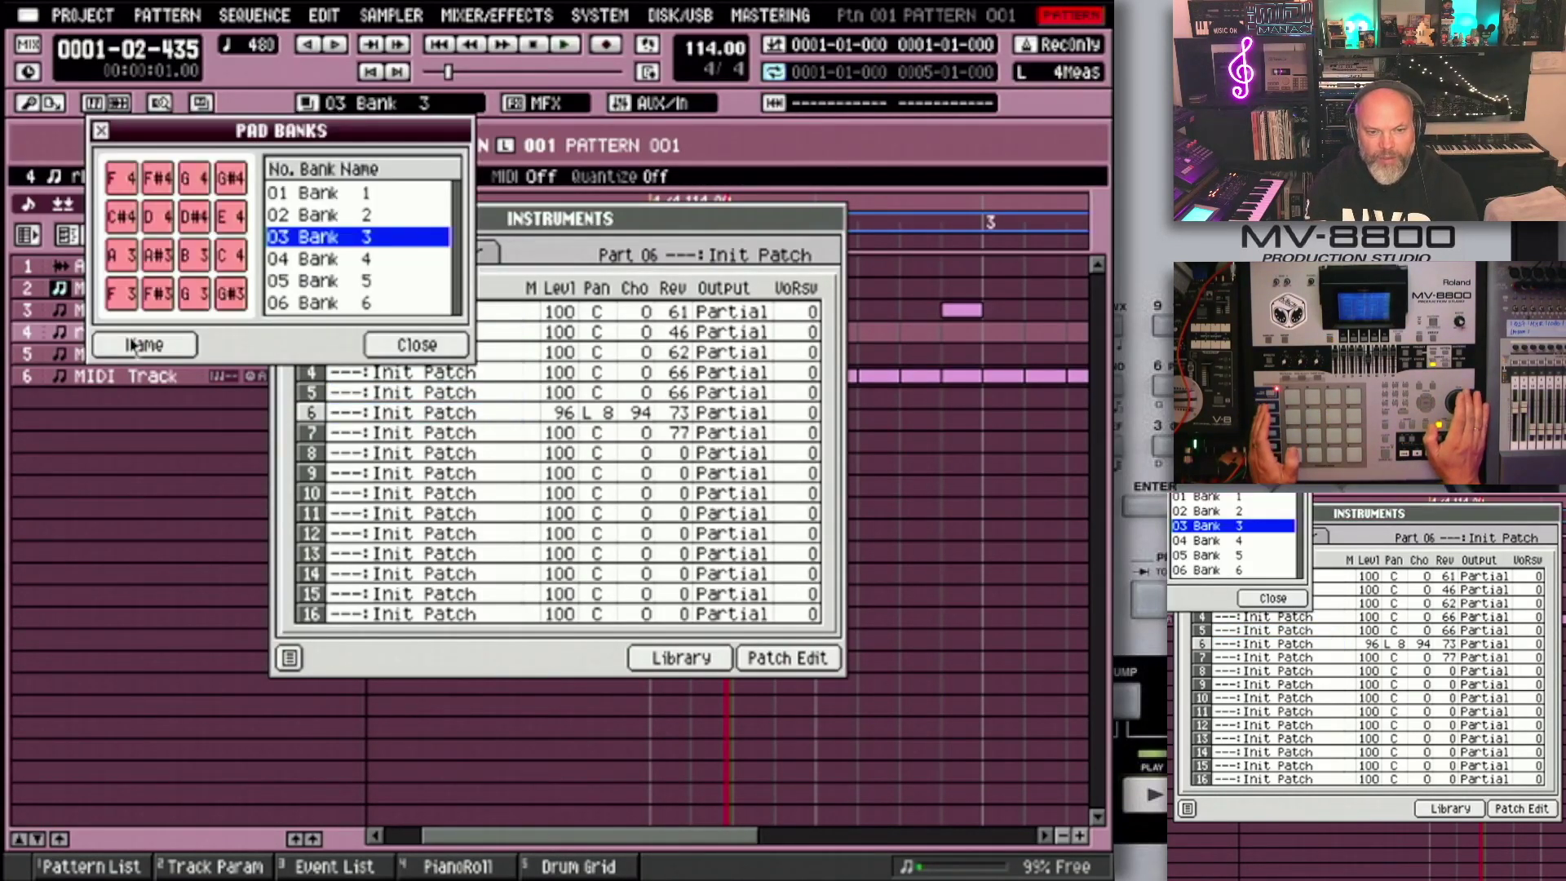
key(Down)
key(Escape)
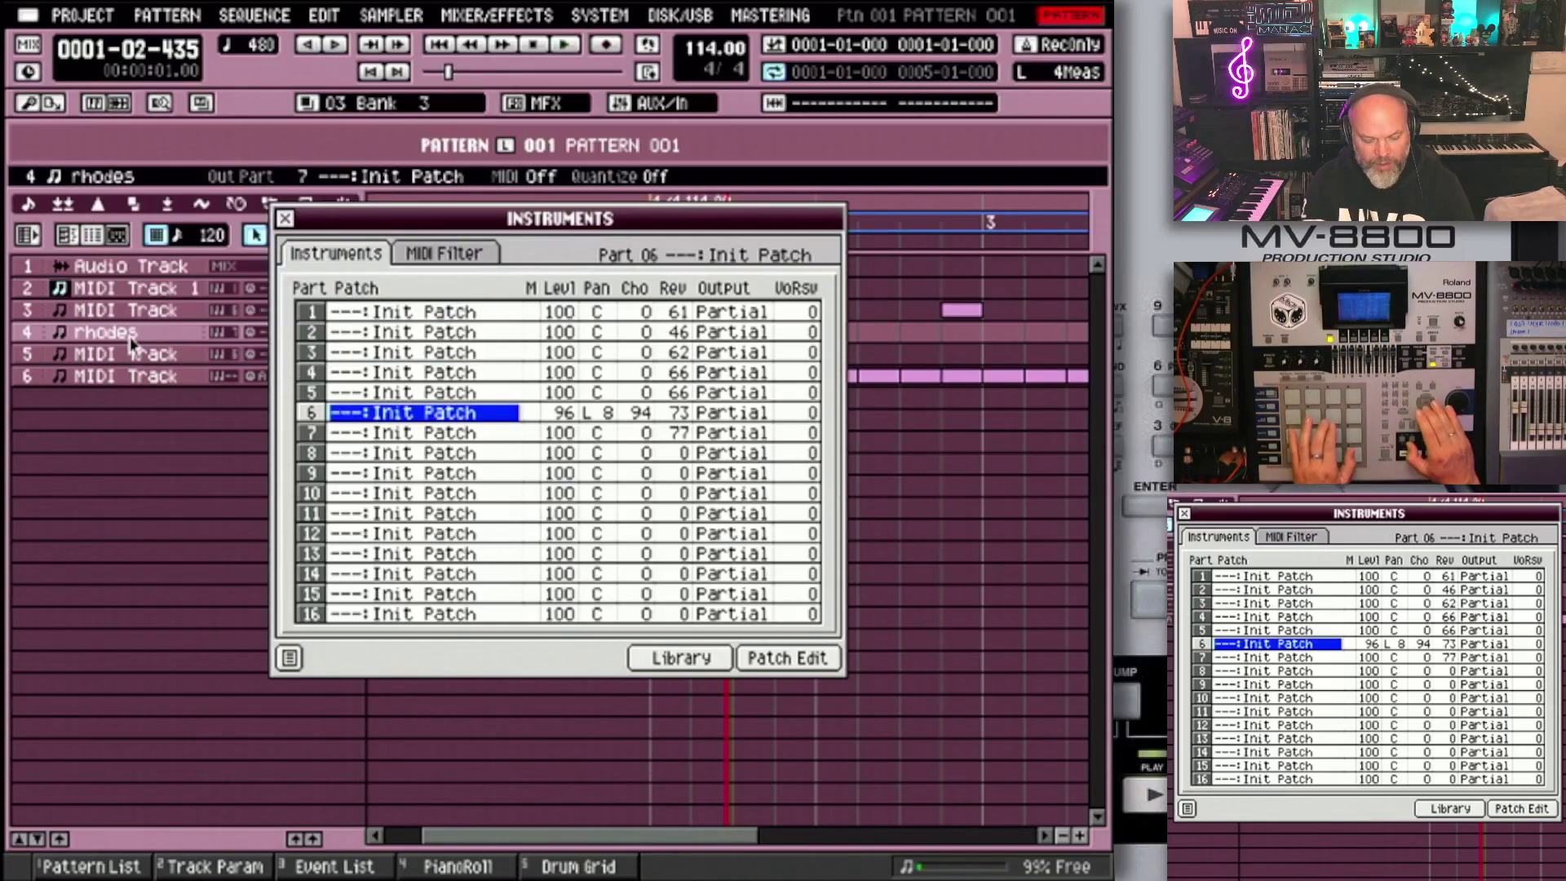
key(Down)
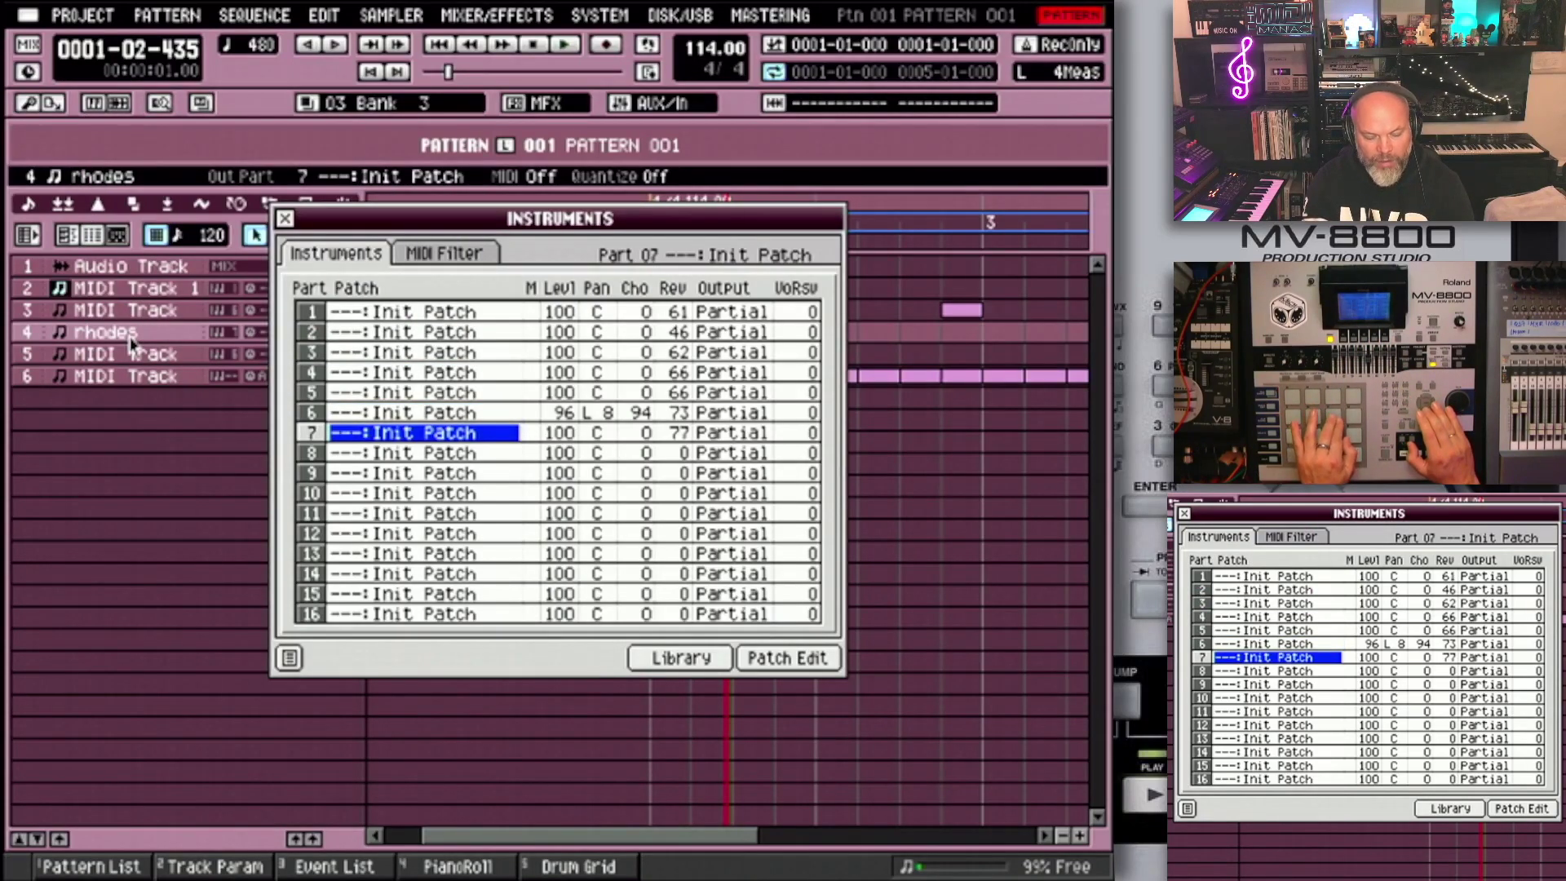
key(Up)
key(Up)
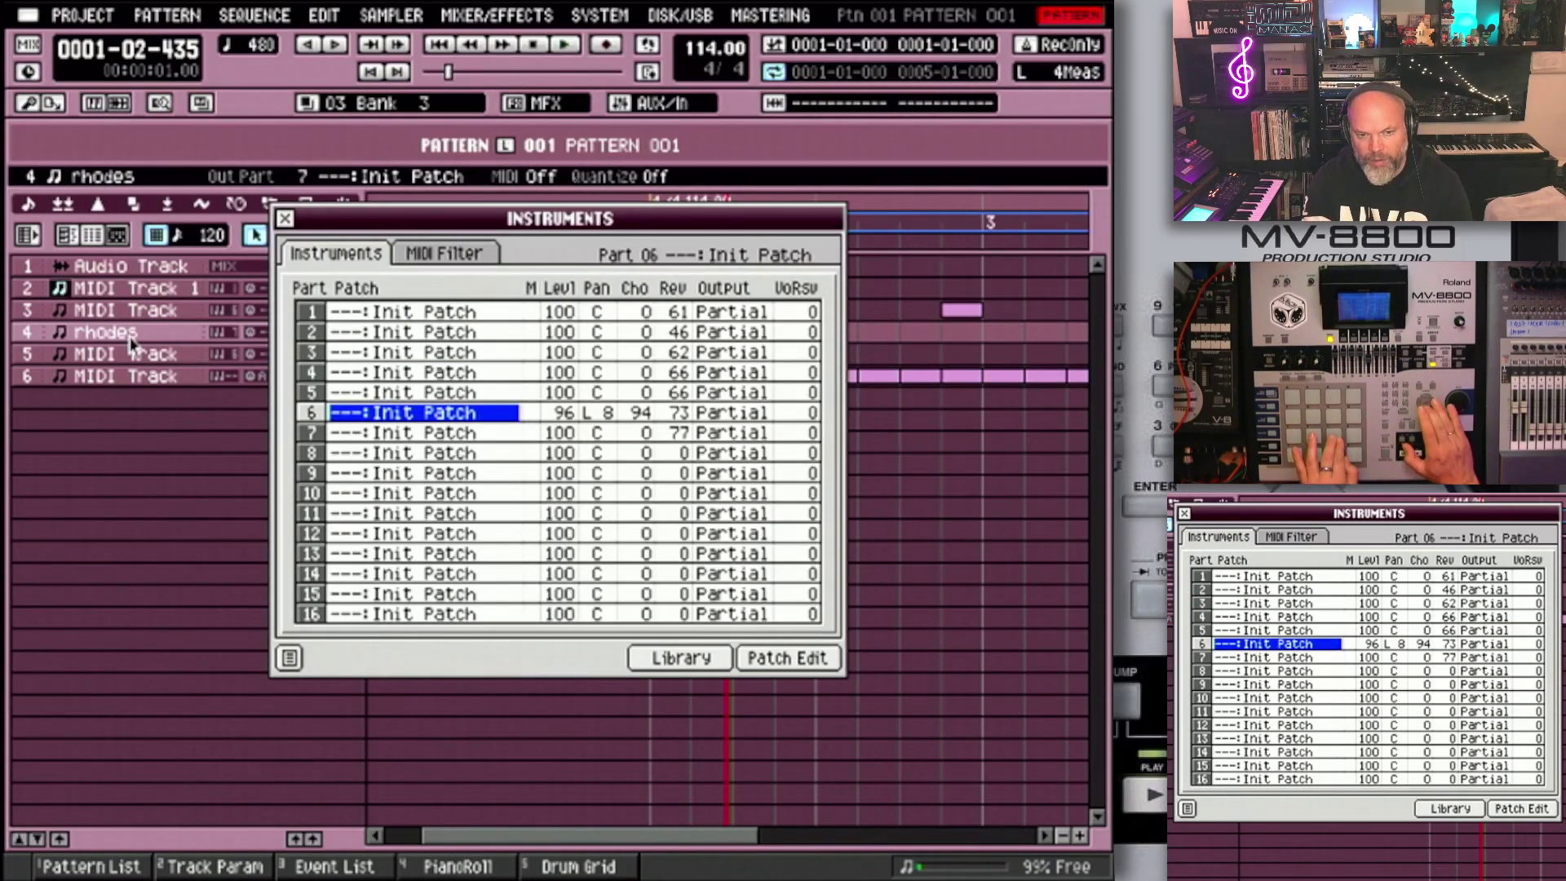
key(Up)
key(Up)
key(Up)
key(Up)
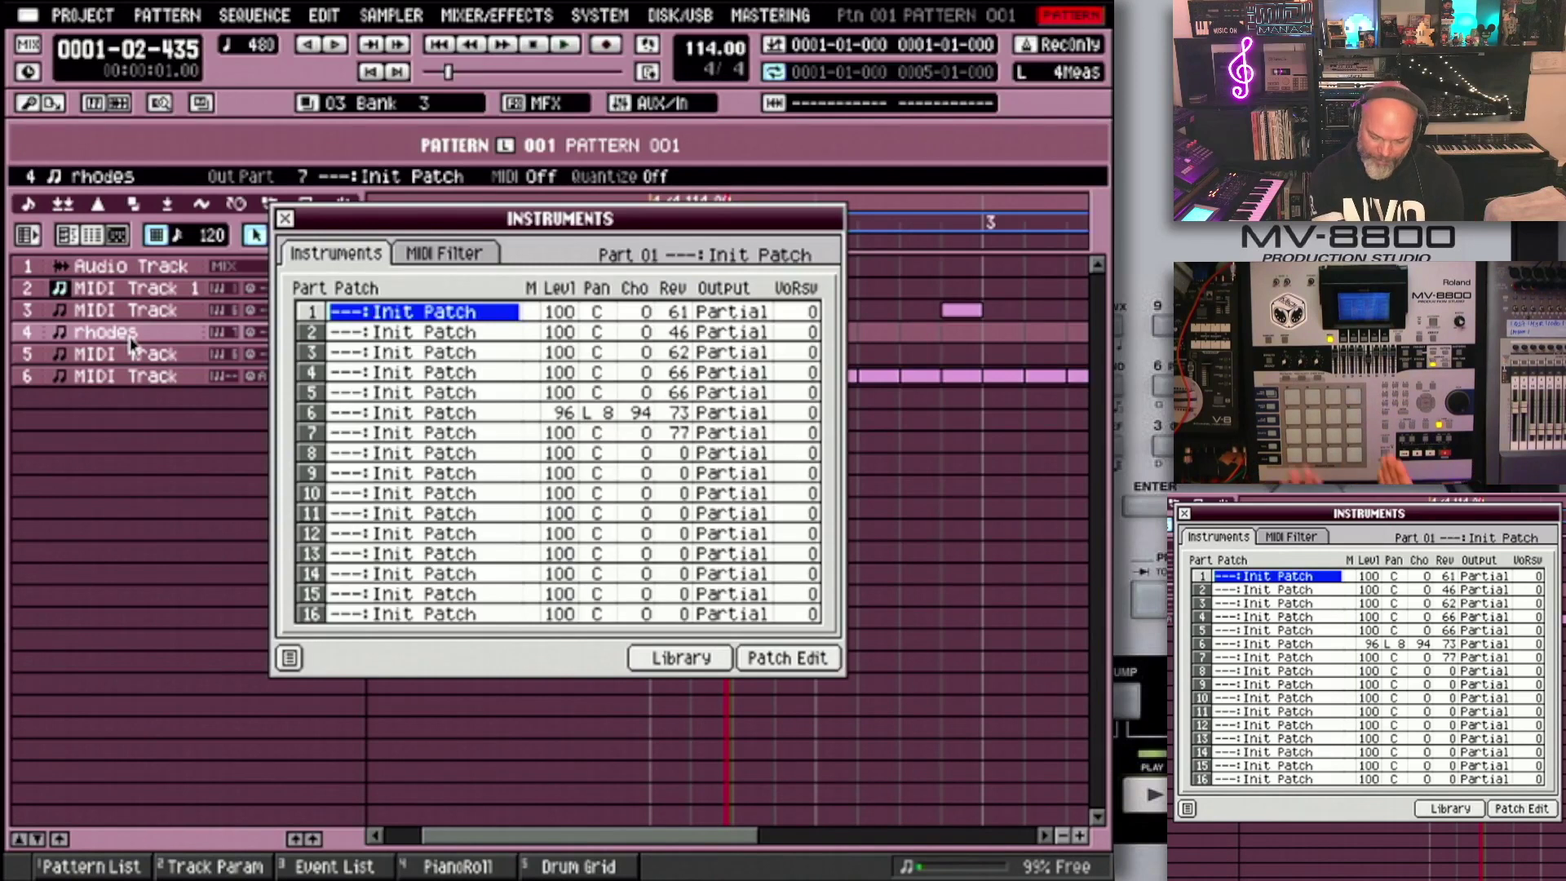
Step: Play the chords on parts 2 through 7 in turn, then reset the position to 0001-01-000
key(Down)
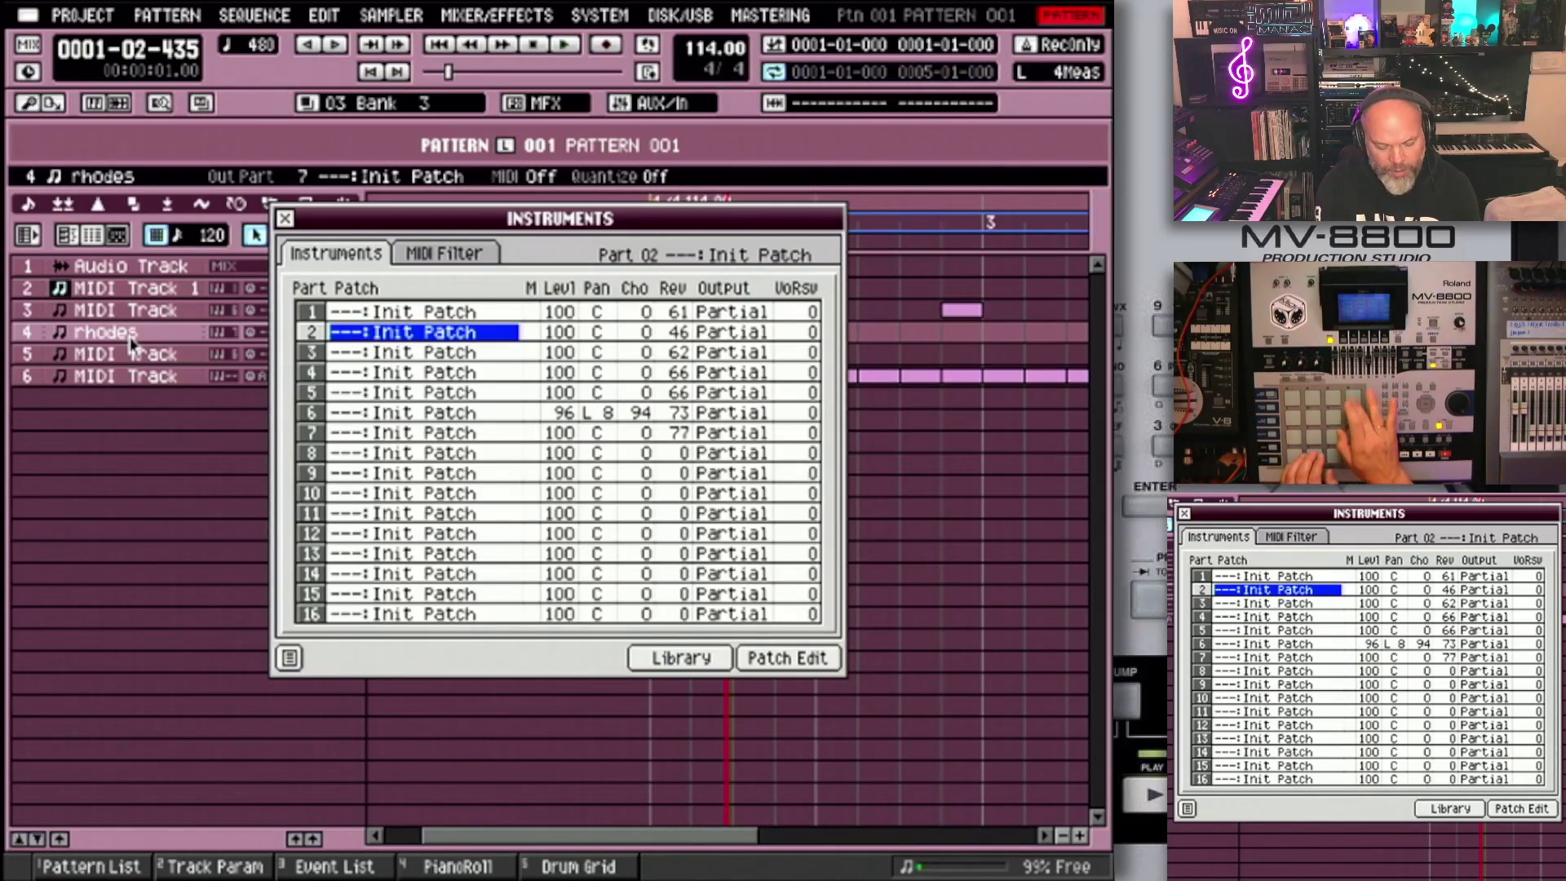
key(Down)
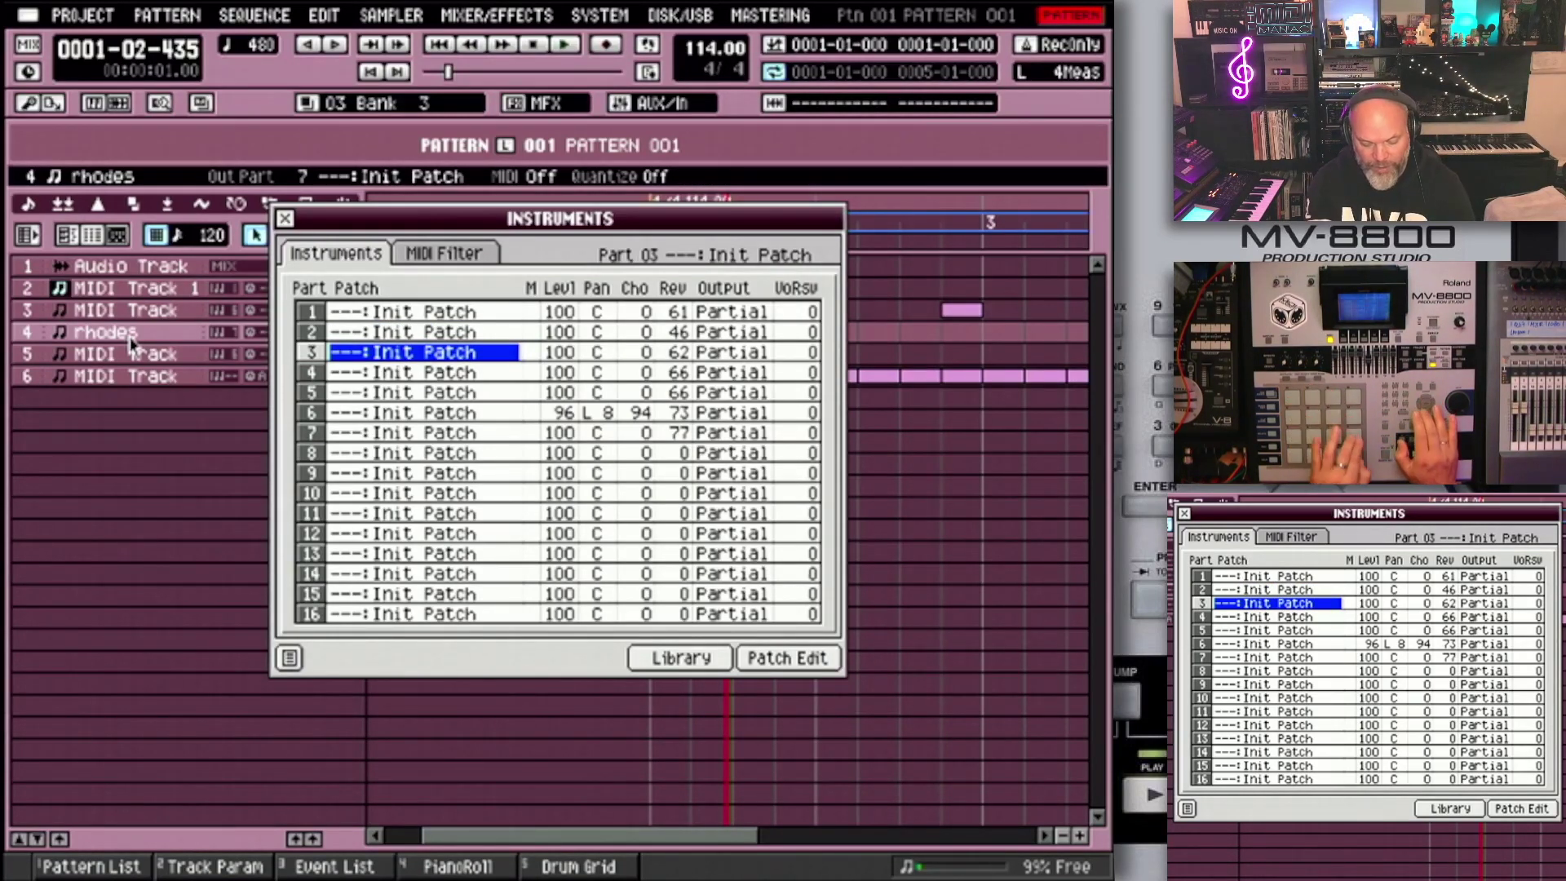
key(Down)
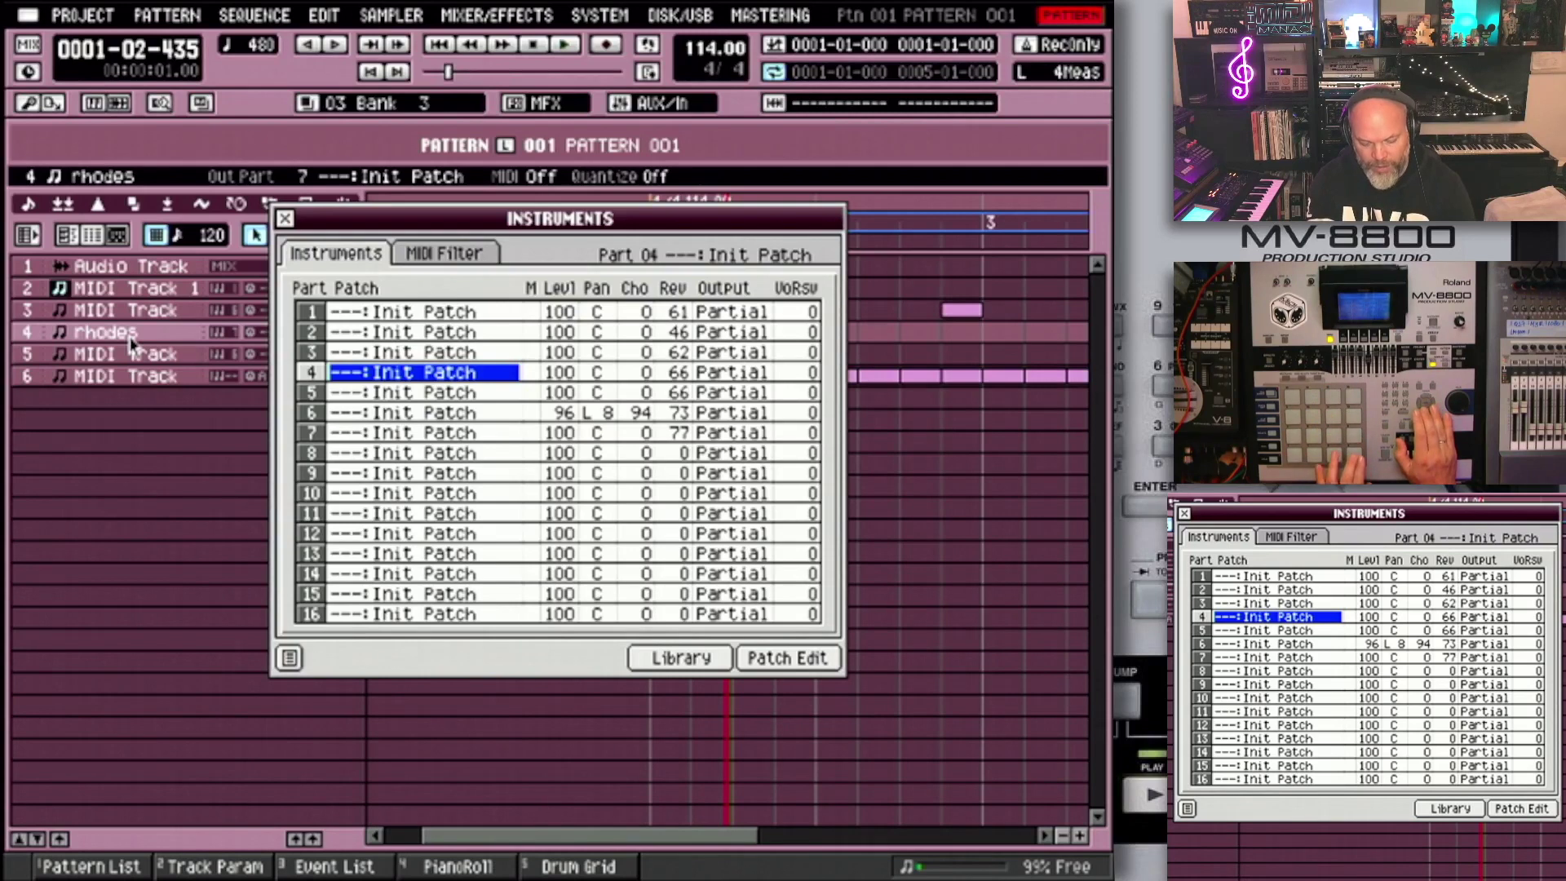
key(Down)
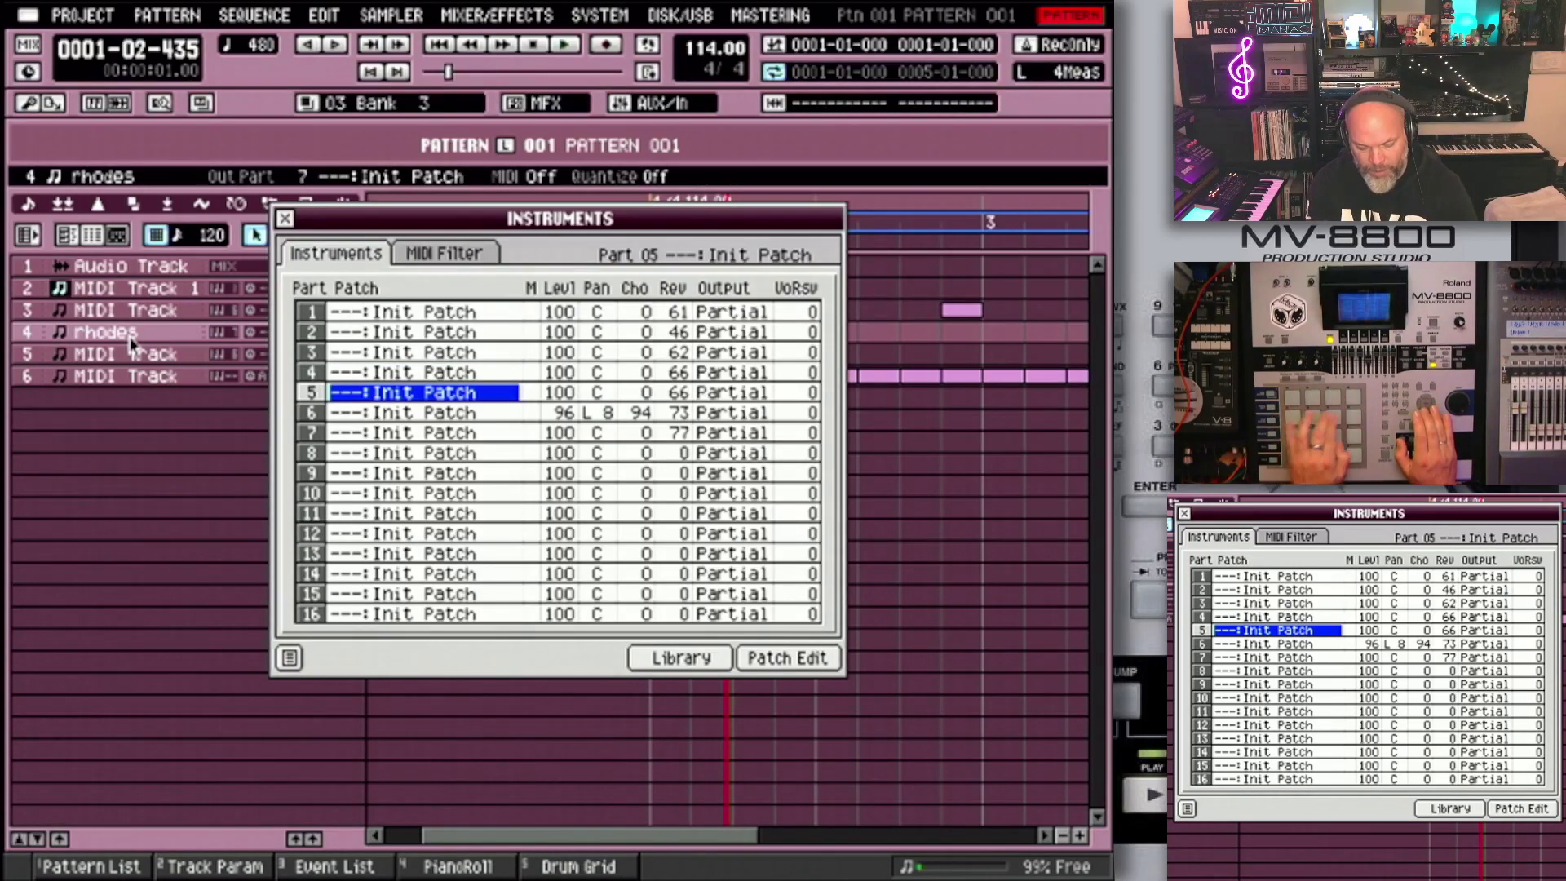
key(Down)
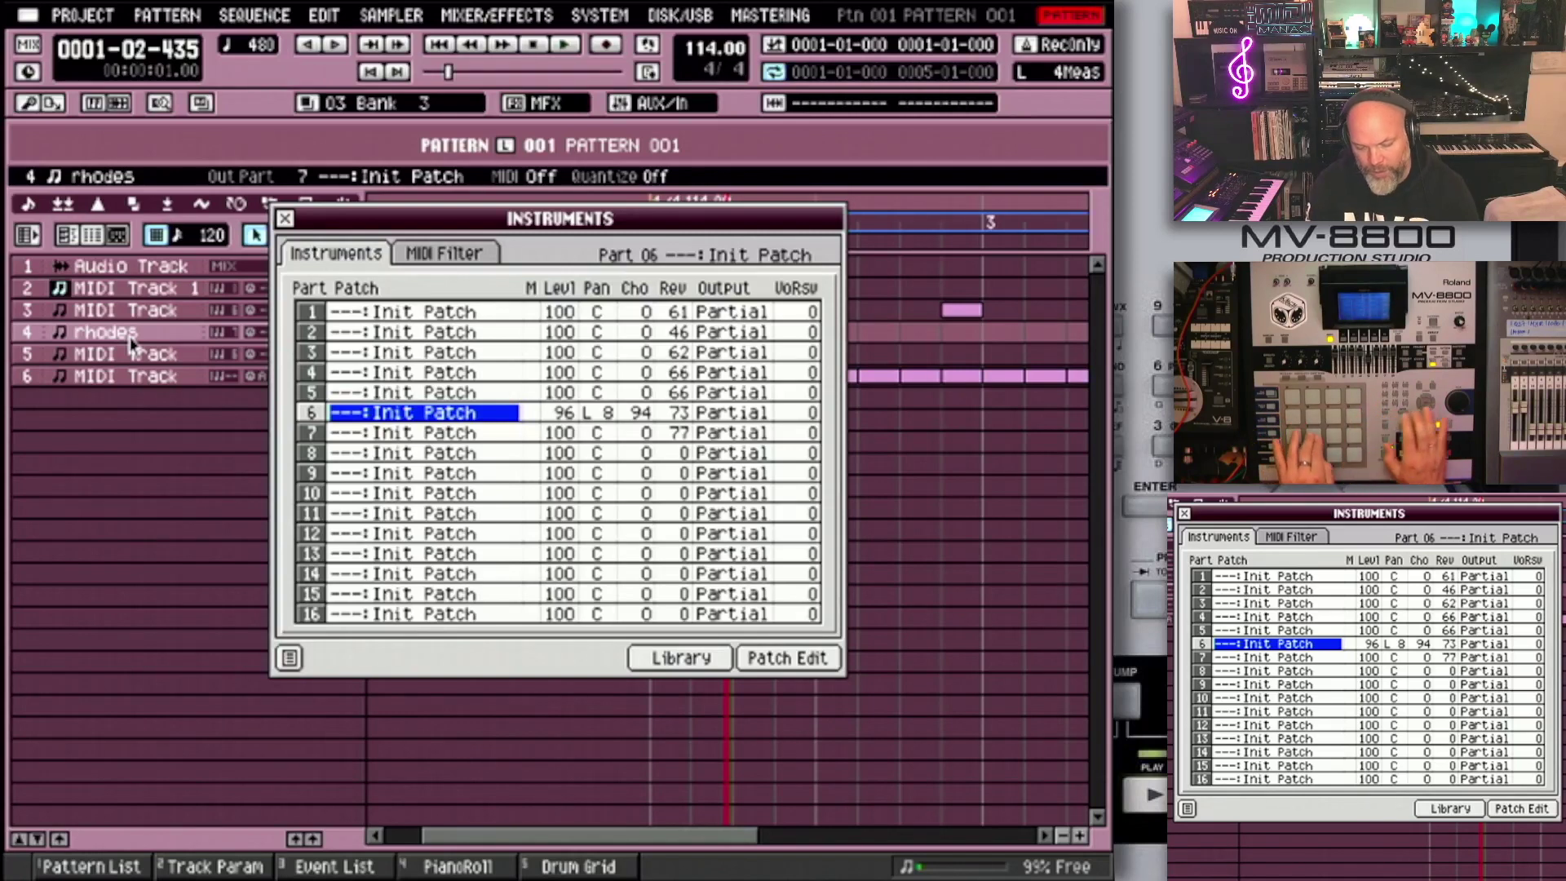
key(Down)
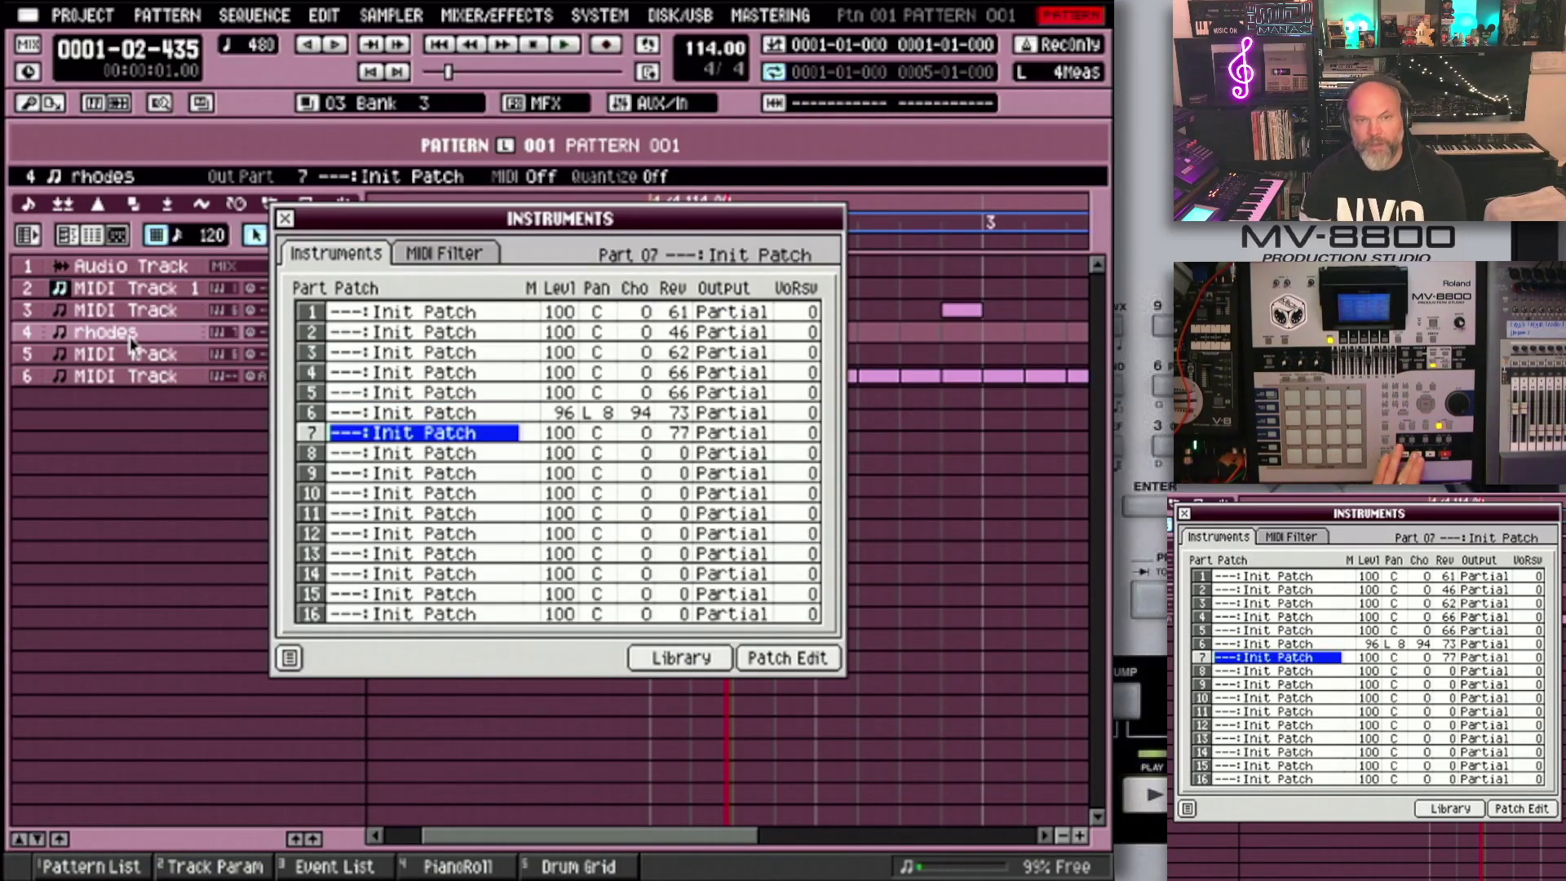
key(Home)
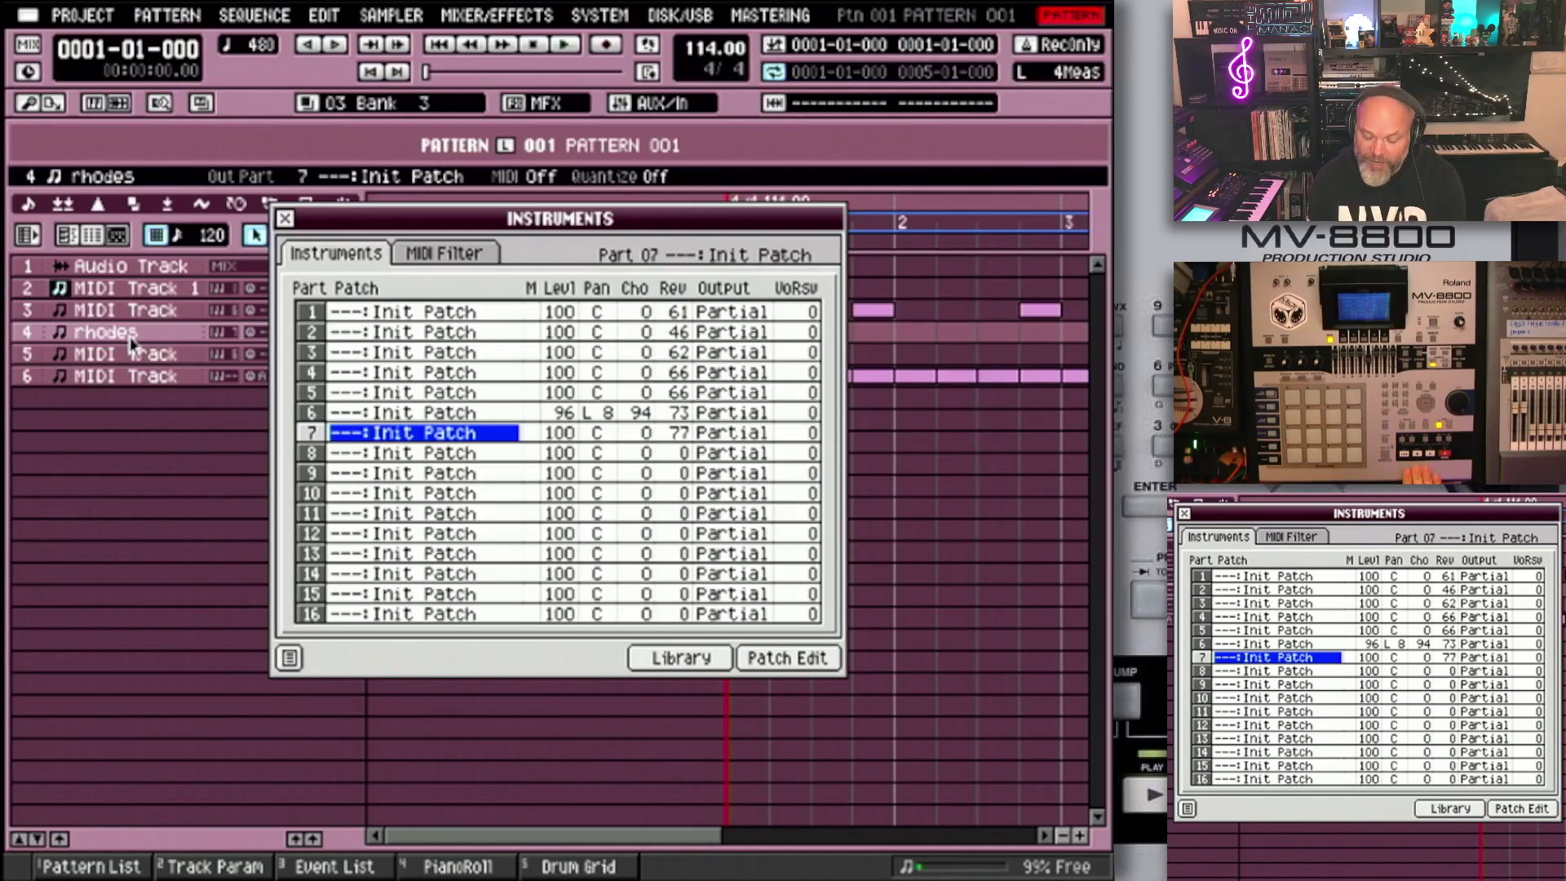
Step: Start pattern 001 playing from its beginning
key(space)
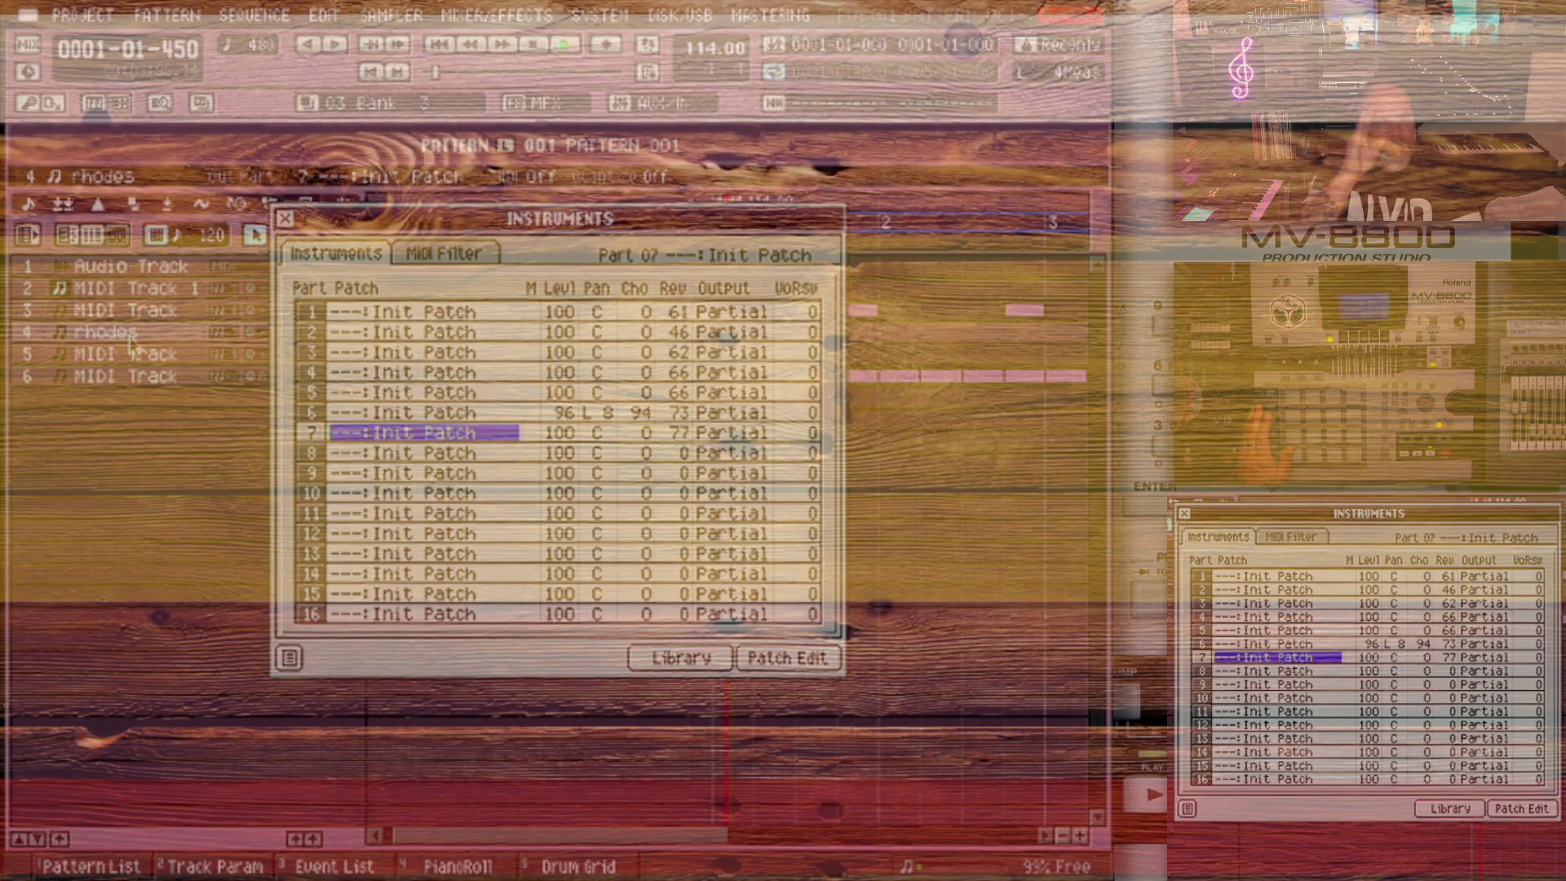